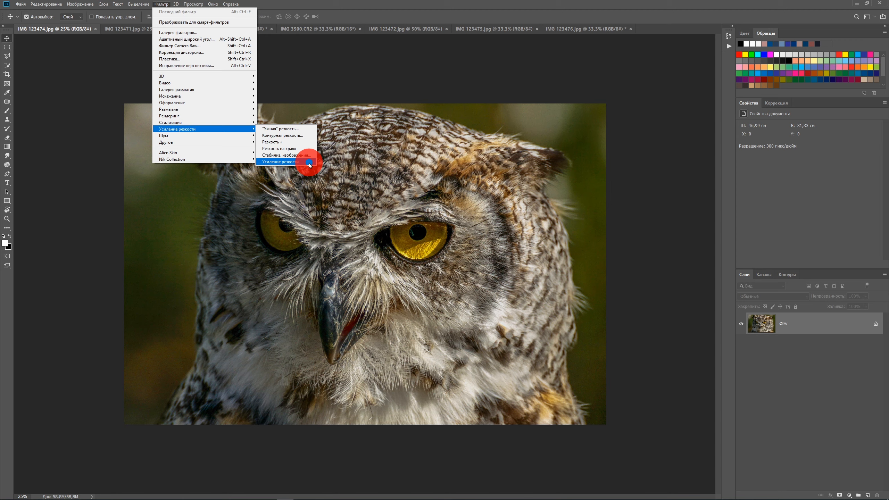
# Duplicate the background layer of the owl photo and apply the Резкость + sharpening filter to the copy
pyautogui.click(309, 162)
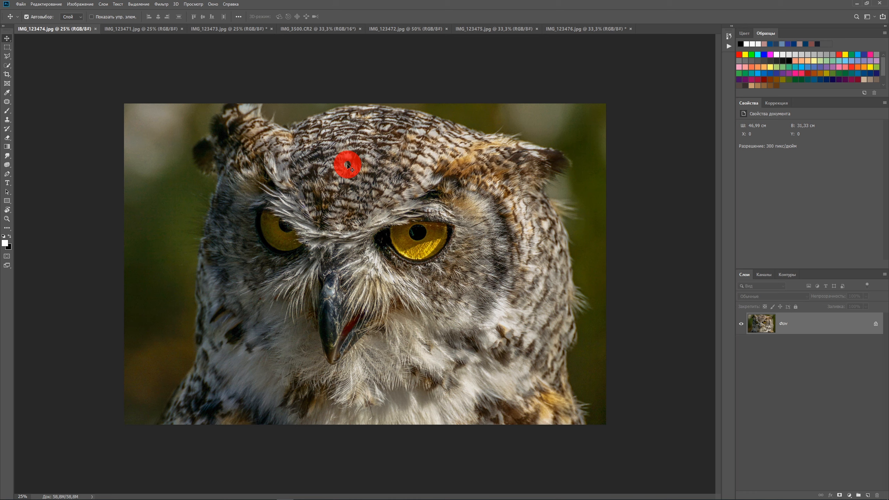
pyautogui.moveTo(784, 324); pyautogui.dragTo(867, 494)
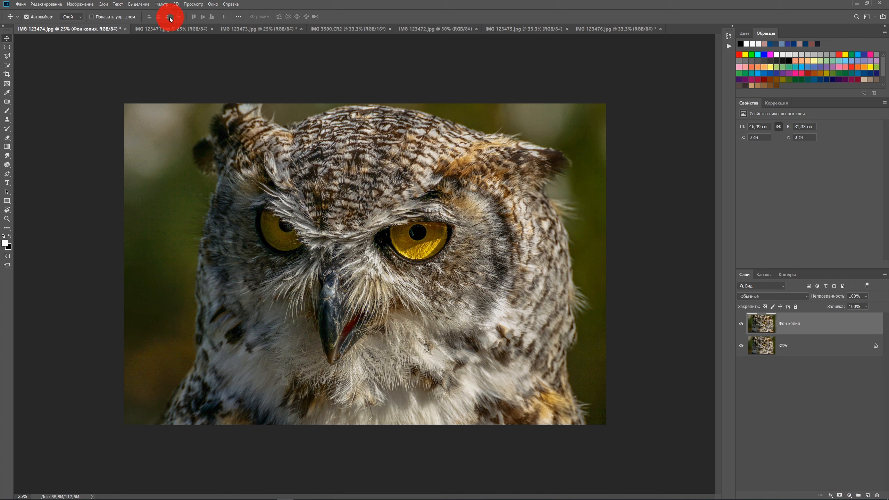
pyautogui.click(164, 5)
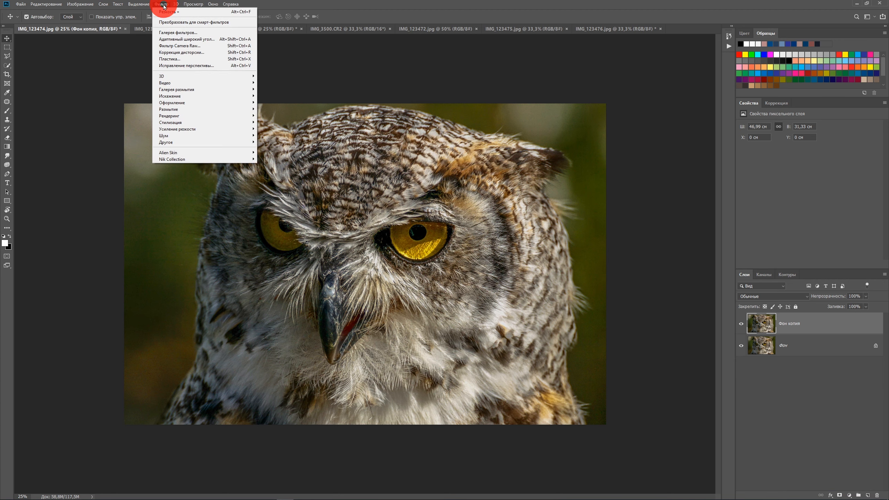
pyautogui.moveTo(184, 130)
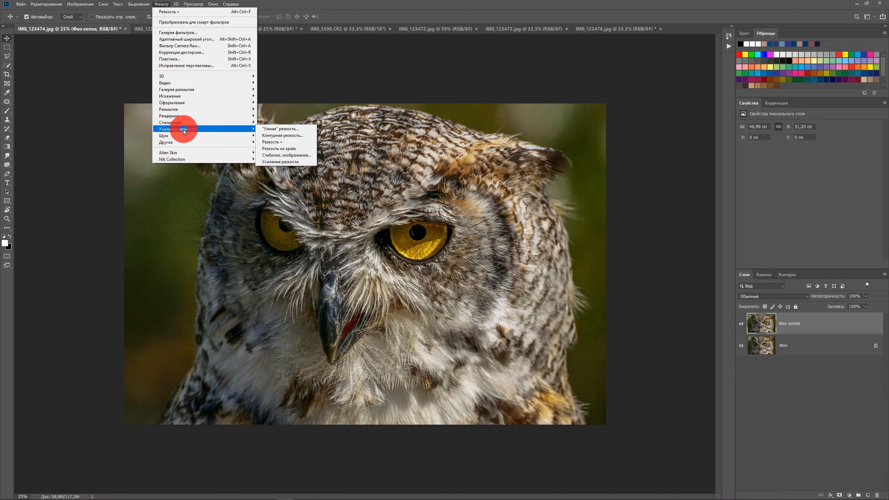
pyautogui.click(278, 143)
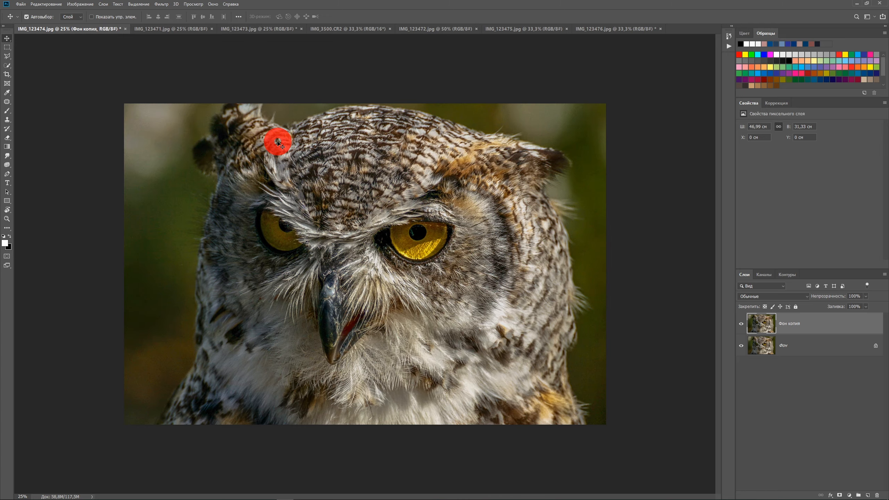
# Compare the owl's eye area at close range with the sharpened copy hidden and shown
pyautogui.press('ctrl+KP_Add')
pyautogui.press('ctrl+KP_Add')
pyautogui.press('ctrl+KP_Add')
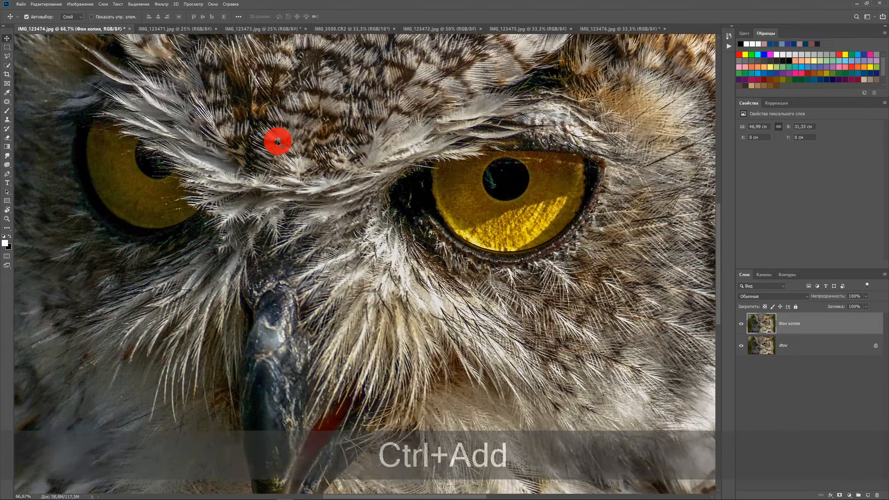
pyautogui.press('space')
pyautogui.moveTo(433, 214); pyautogui.dragTo(423, 302)
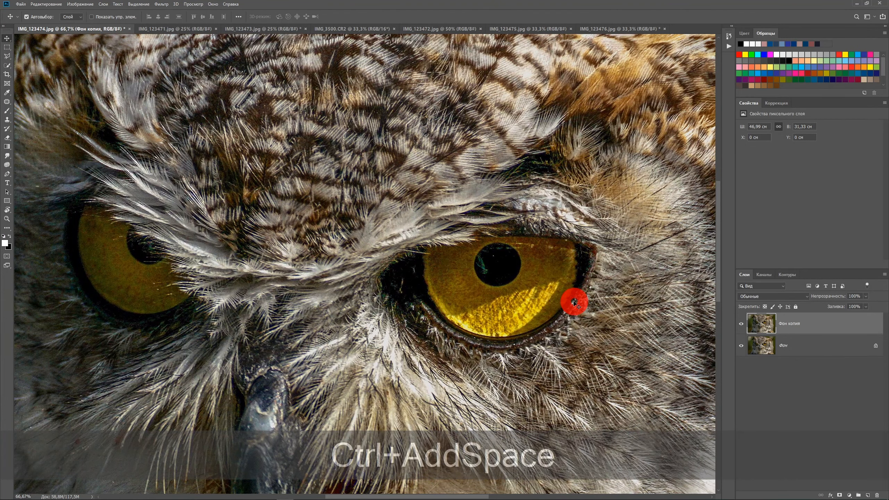
pyautogui.click(741, 326)
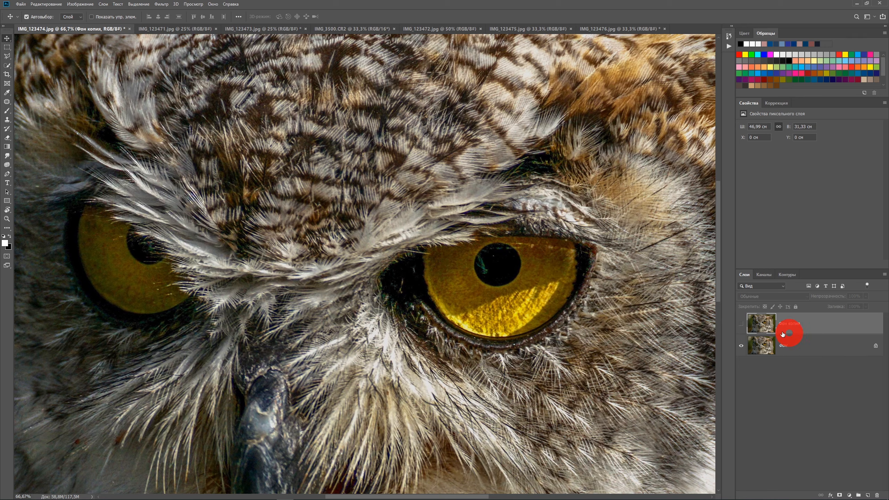
pyautogui.click(741, 325)
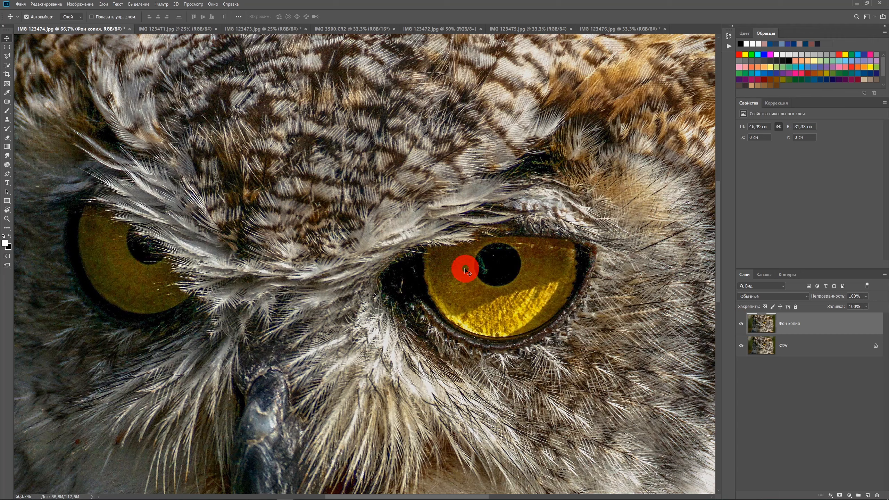
# Try fading the Резкость + filter on the background copy to 28% opacity
pyautogui.click(45, 6)
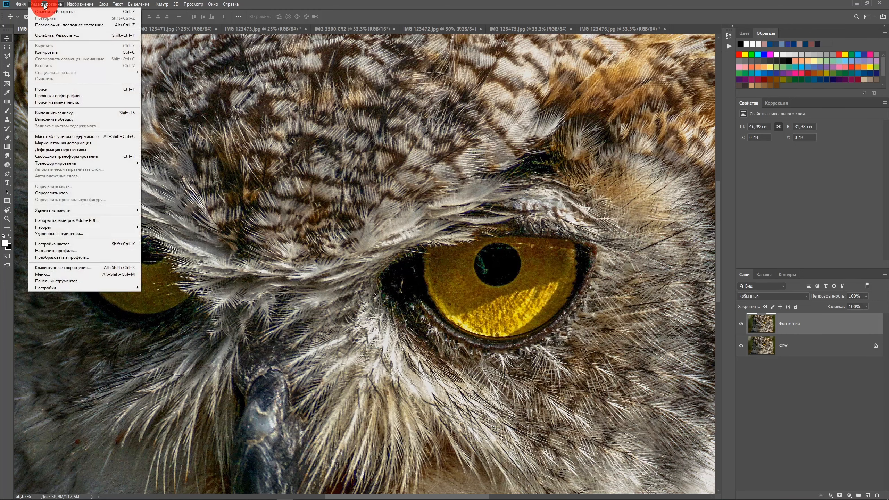
pyautogui.click(102, 38)
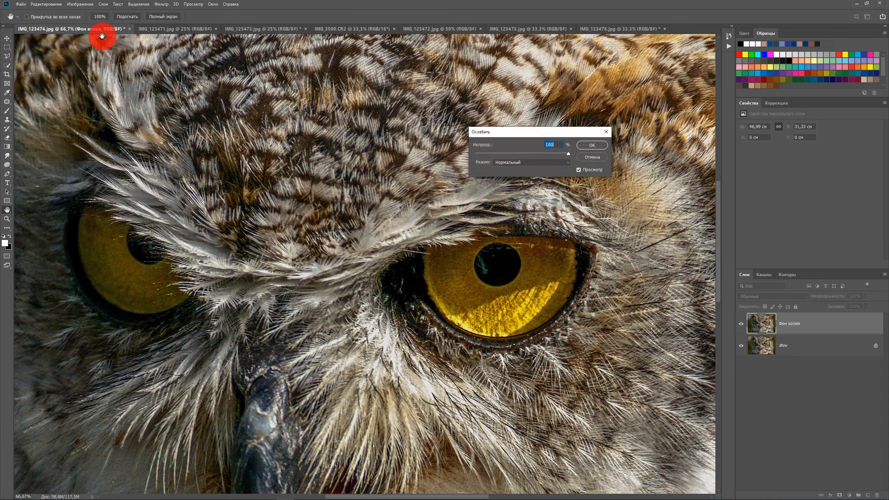
pyautogui.moveTo(527, 136); pyautogui.dragTo(438, 127)
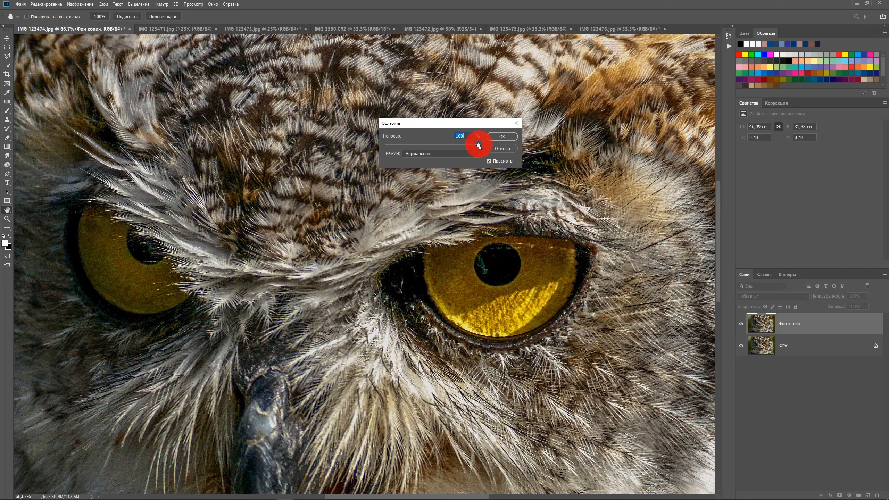
pyautogui.moveTo(478, 144); pyautogui.dragTo(411, 146)
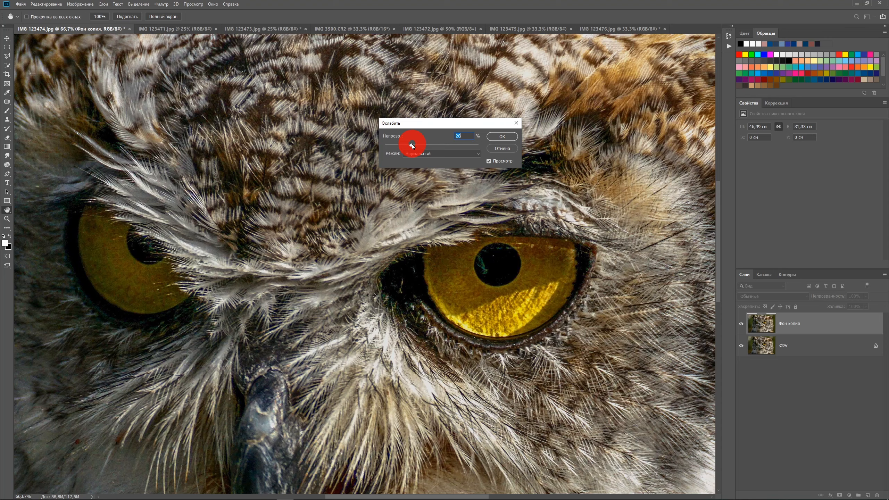
pyautogui.moveTo(412, 145); pyautogui.dragTo(559, 194)
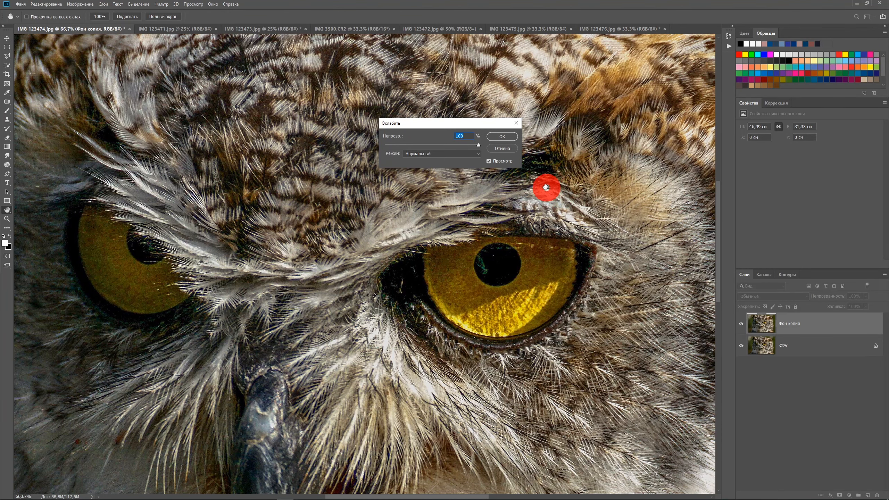
pyautogui.click(508, 154)
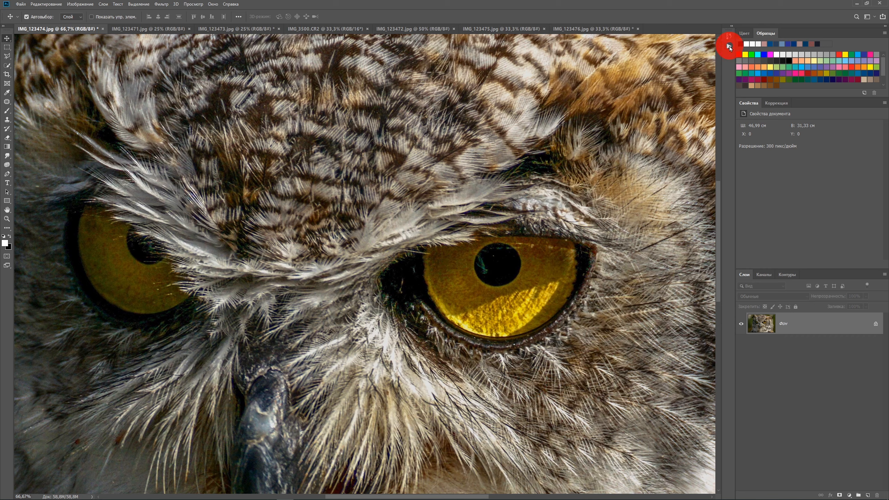
# Create a new action set named РЕЗКОСТЬ
pyautogui.click(729, 47)
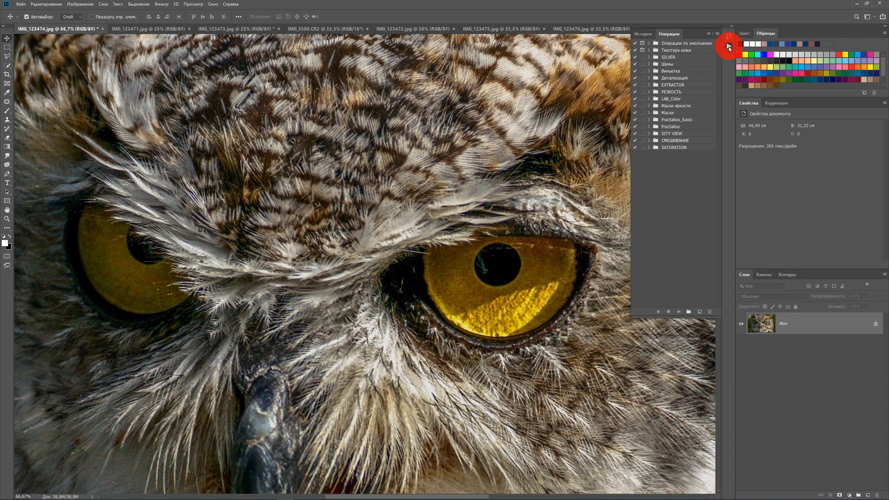
pyautogui.click(213, 4)
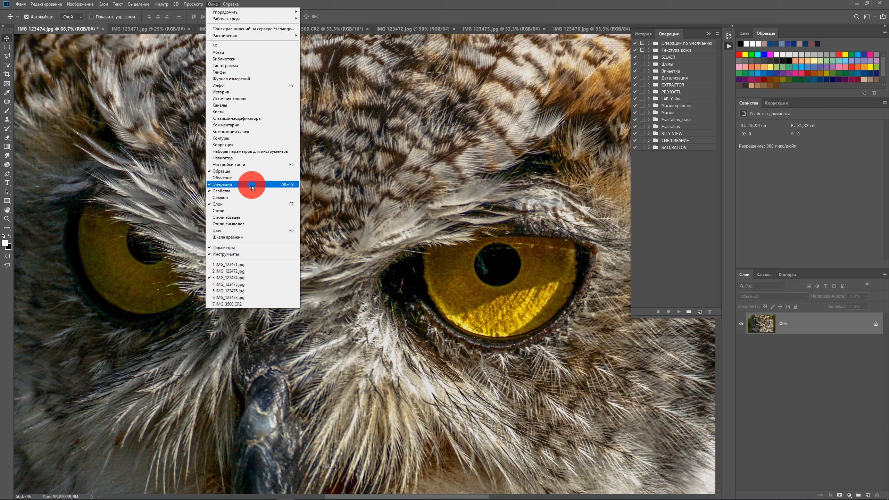
pyautogui.click(659, 220)
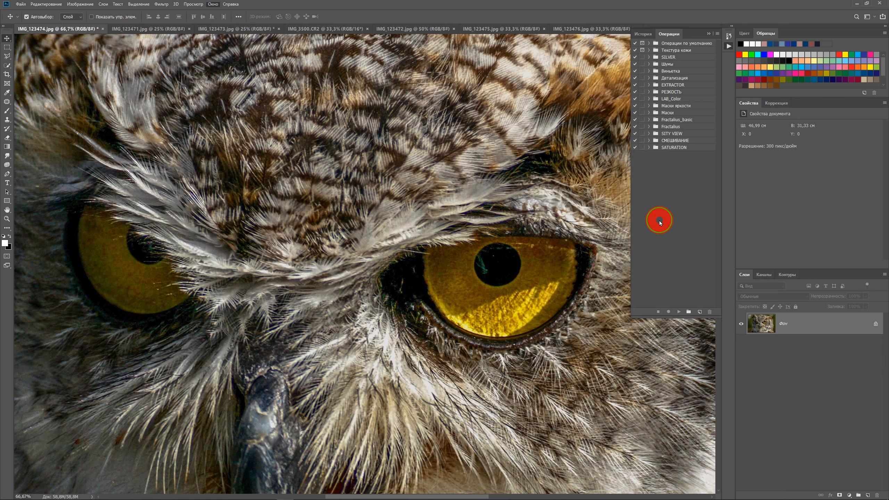
pyautogui.click(688, 311)
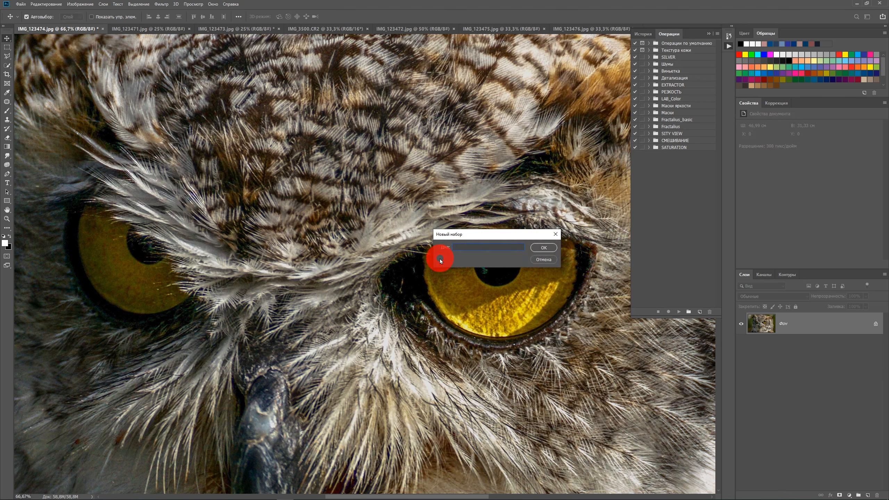
pyautogui.write('РЕЗКОСТЬ')
pyautogui.click(543, 248)
pyautogui.click(680, 198)
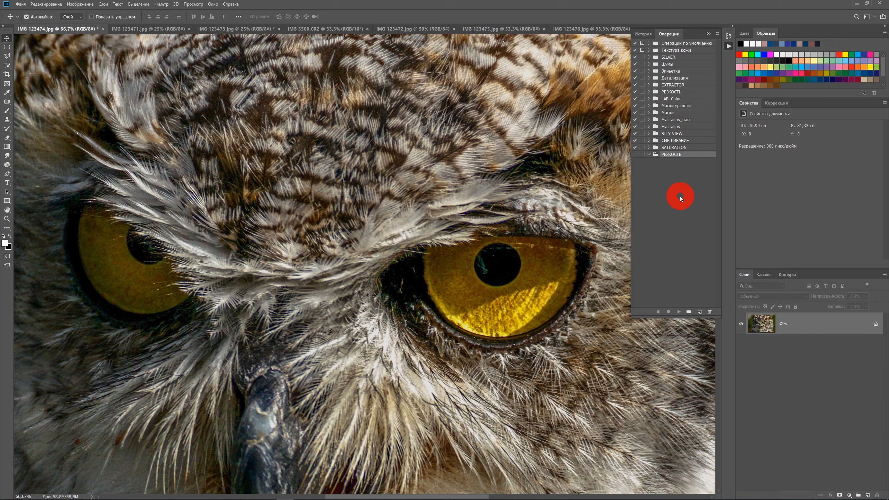
# Create an action named 01_Резкость плюс in the РЕЗКОСТЬ set and start recording it
pyautogui.click(699, 312)
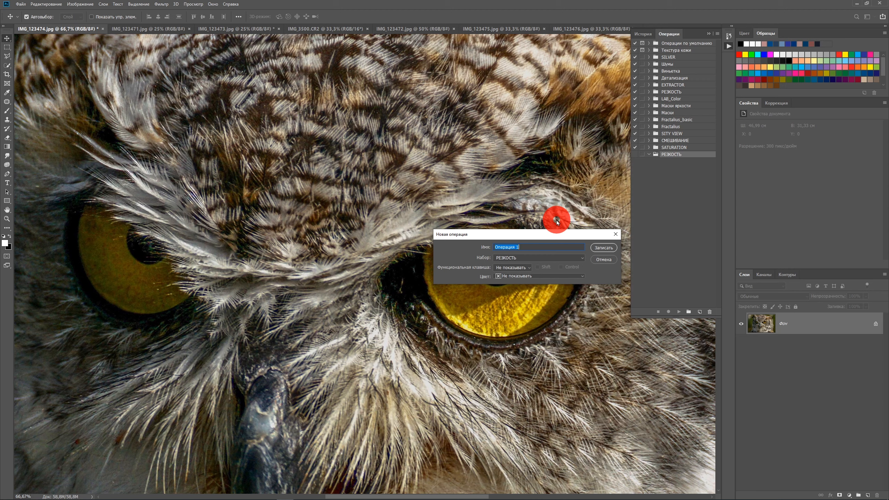
pyautogui.write('01_Резкость плюс')
pyautogui.click(604, 247)
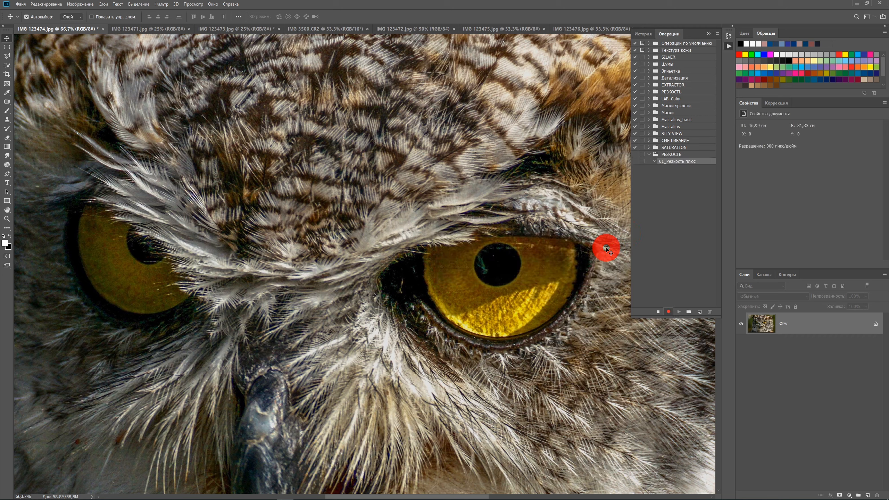
pyautogui.click(675, 272)
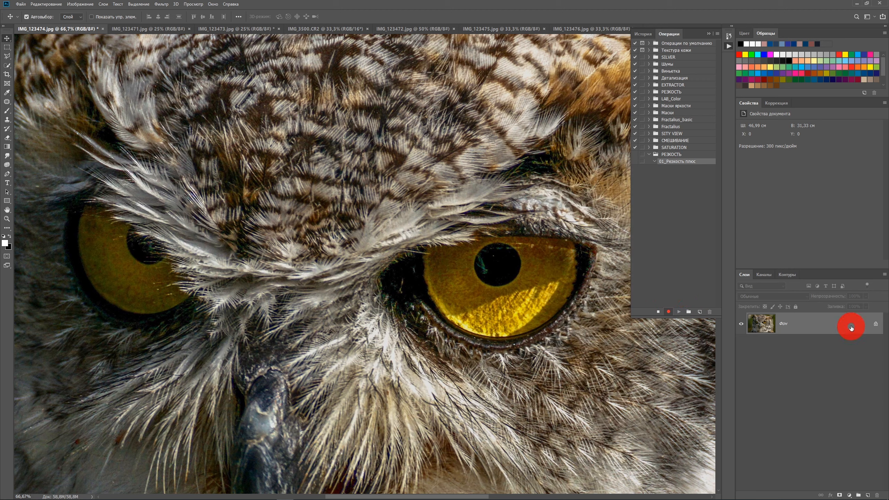
# Record duplicating the background layer and applying the Резкость + filter to the copy, stop recording, and collapse the action
pyautogui.moveTo(851, 327); pyautogui.dragTo(869, 496)
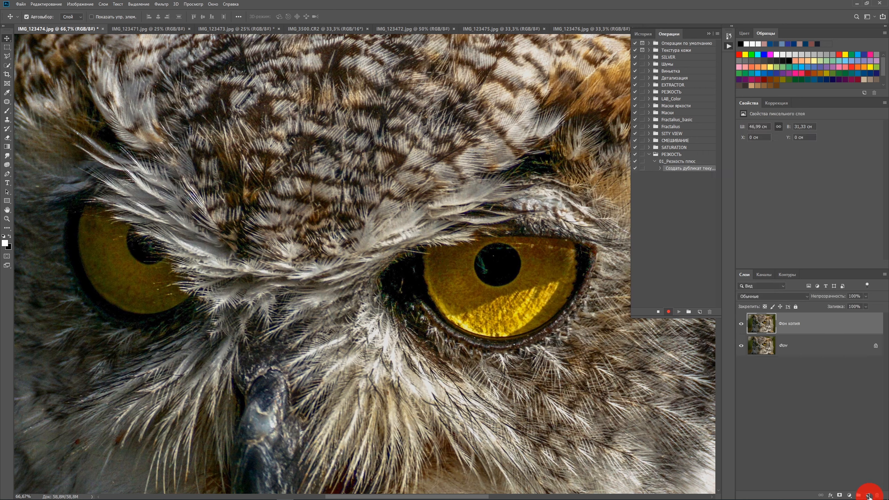
pyautogui.click(159, 4)
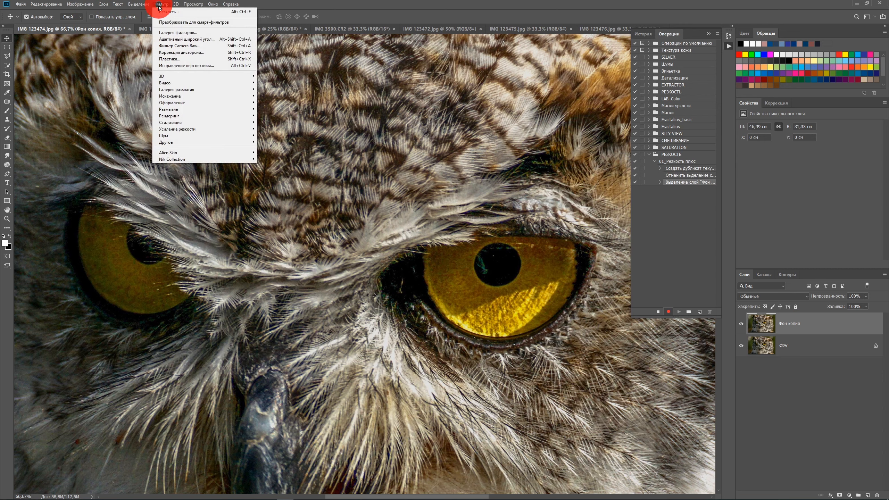
pyautogui.click(202, 129)
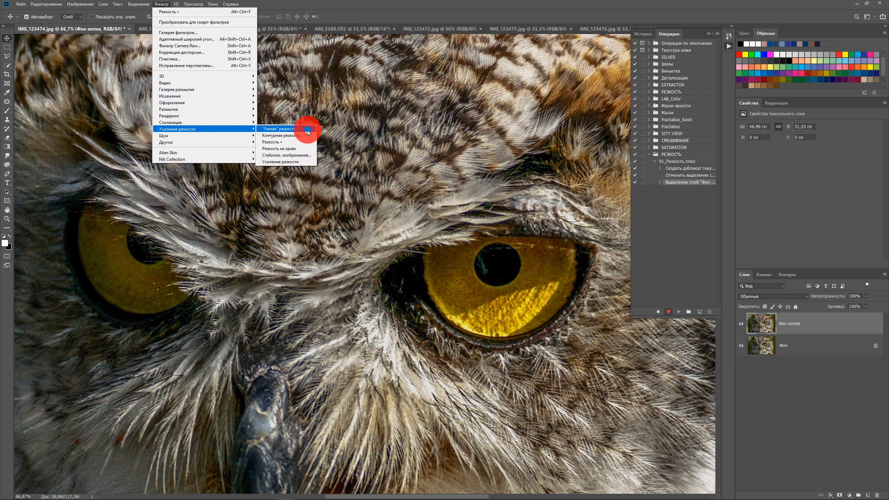
pyautogui.click(292, 141)
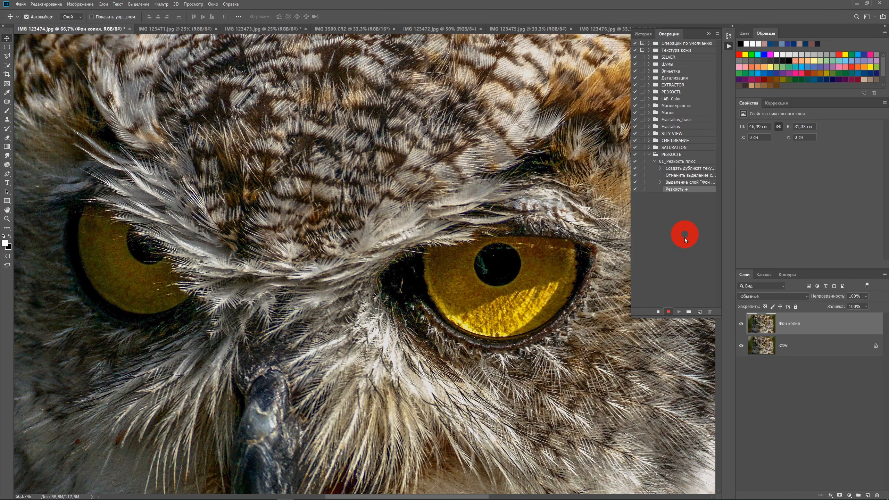
pyautogui.click(658, 312)
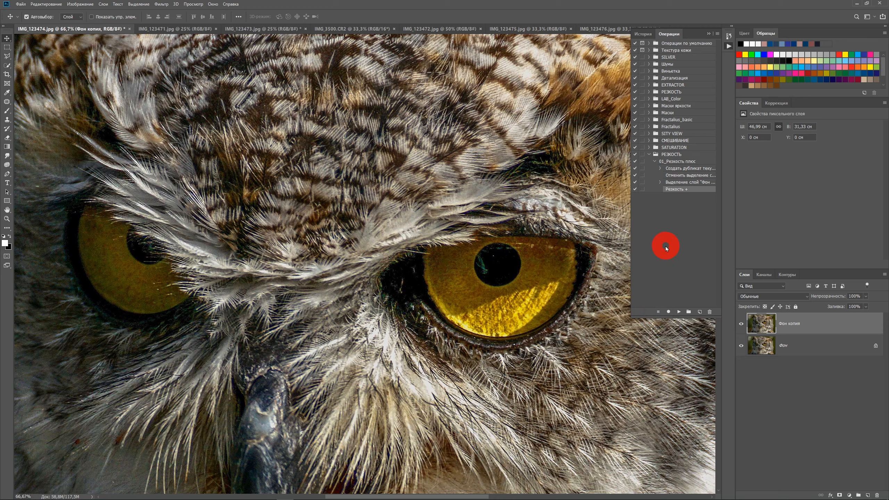
pyautogui.click(655, 163)
# Delete the background copy and run the 01_Резкость плюс action on the owl photo
pyautogui.hotkey('ctrl', '0')
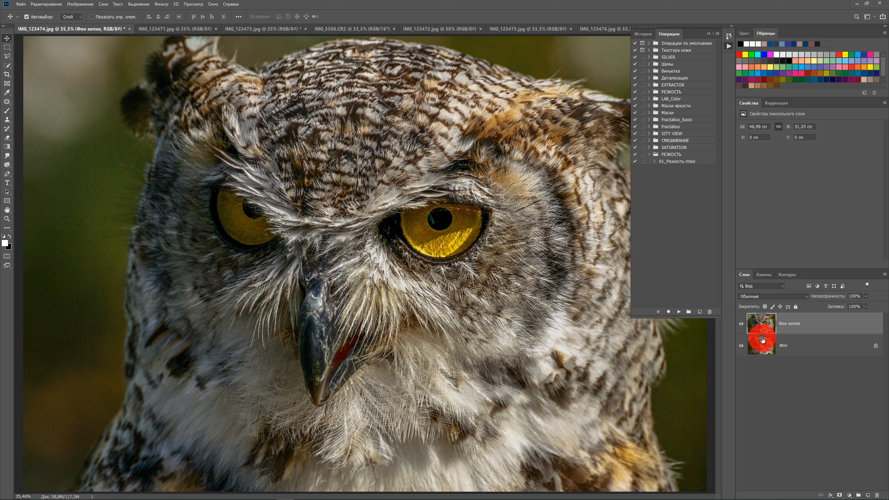
pyautogui.press('Delete')
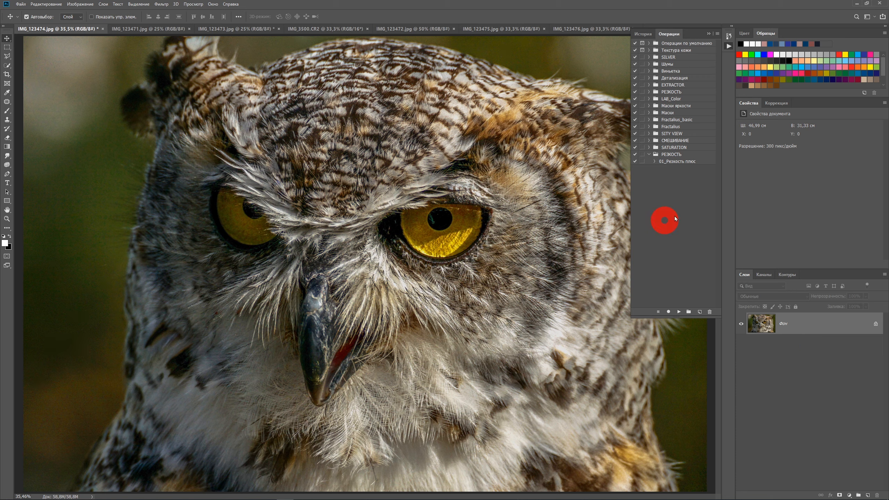
pyautogui.click(680, 162)
pyautogui.click(679, 312)
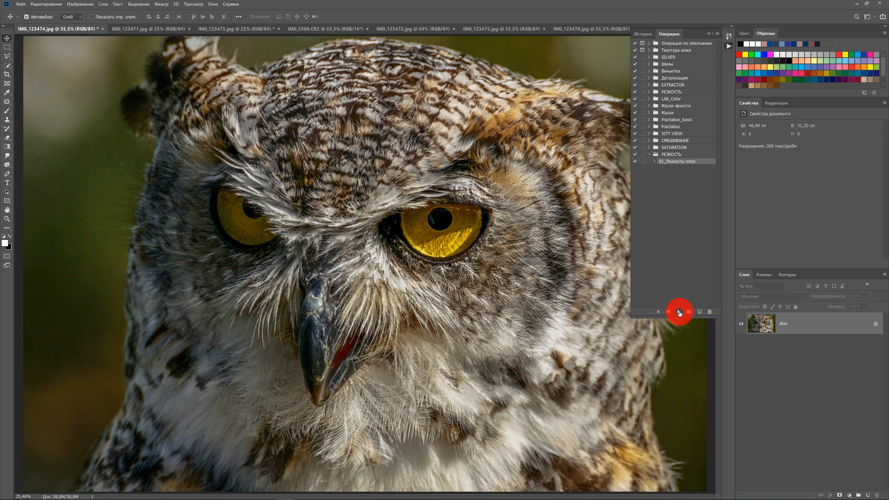
pyautogui.click(679, 311)
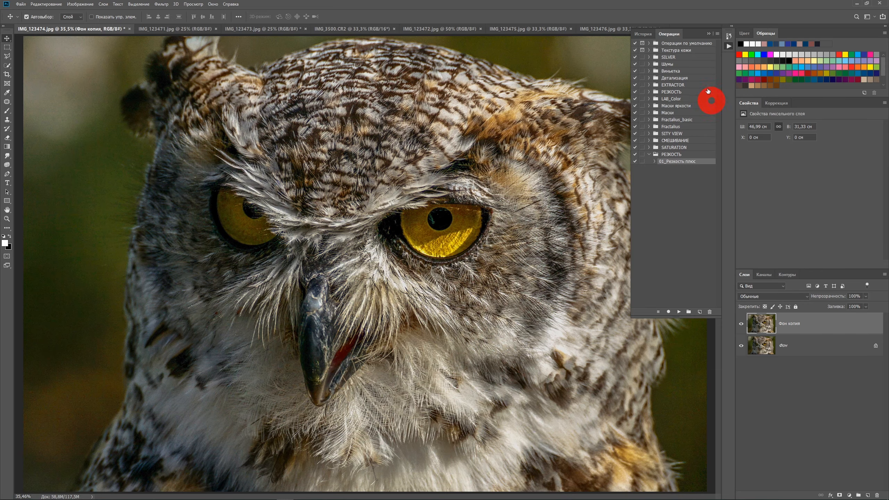
# Examine the owl's feathers and eye up close with the action's sharpened layer hidden and shown
pyautogui.click(728, 46)
pyautogui.hotkey('ctrl', '+')
pyautogui.hotkey('ctrl', '+')
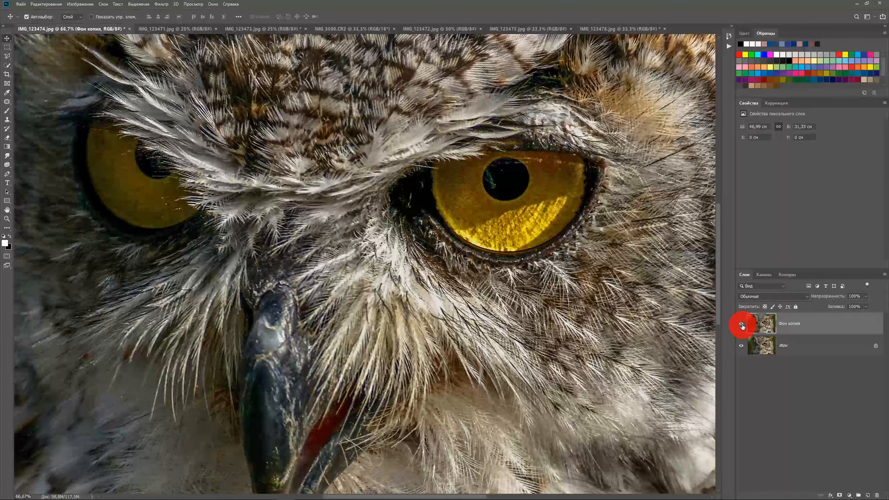
pyautogui.click(742, 325)
pyautogui.click(741, 325)
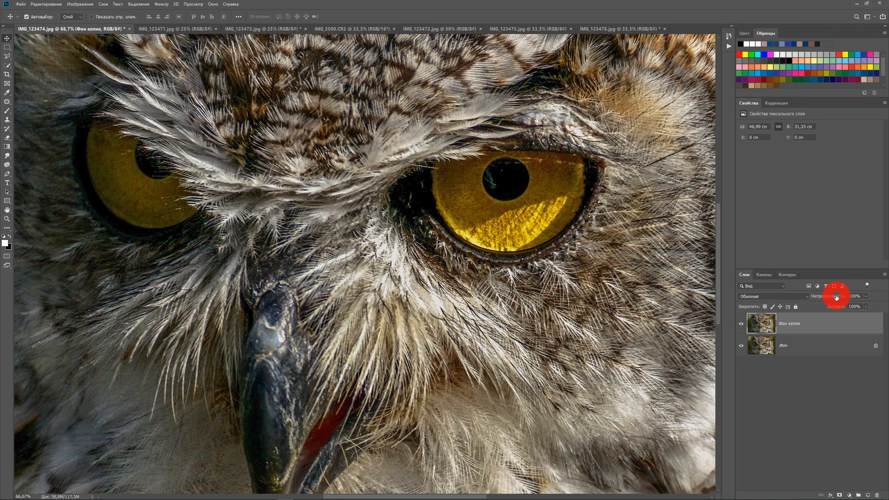
# Lower the opacity of the sharpened background copy and switch to the fox photo IMG_123471.jpg
pyautogui.moveTo(836, 297); pyautogui.dragTo(818, 295)
pyautogui.click(178, 30)
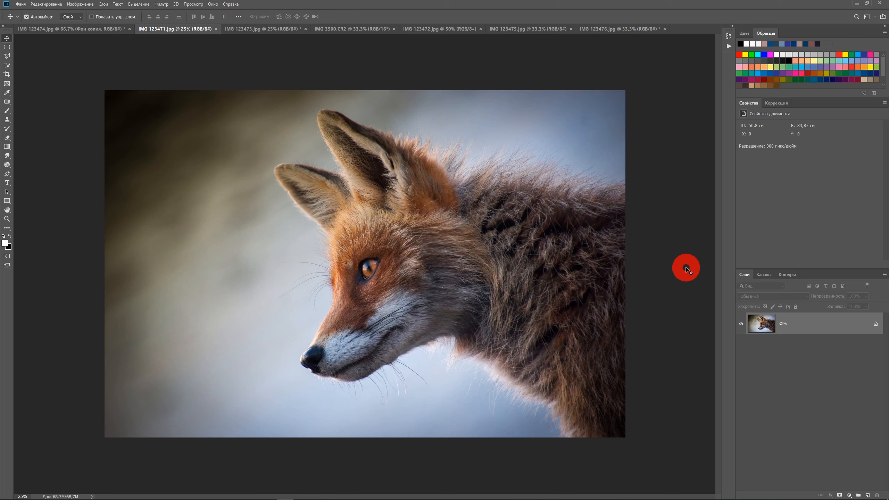
# Create an action named 02_Умная резкость in the РЕЗКОСТЬ set and start recording it
pyautogui.click(728, 46)
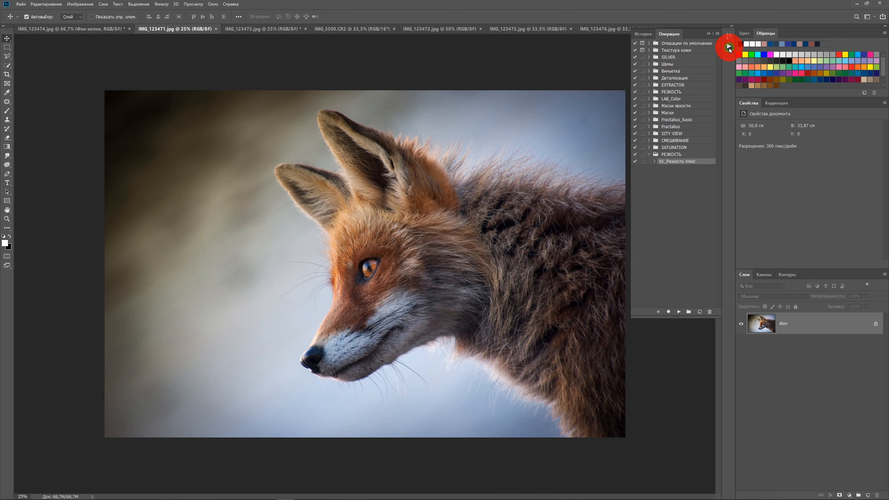
pyautogui.click(699, 313)
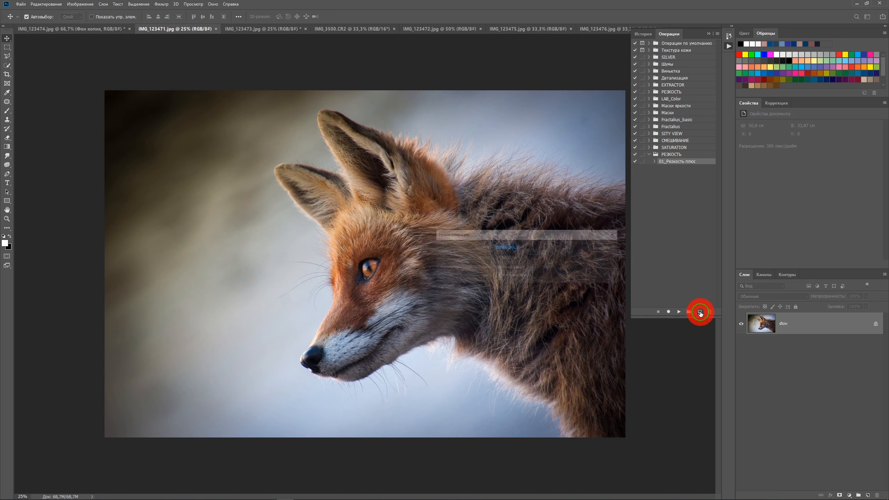
pyautogui.write('02')
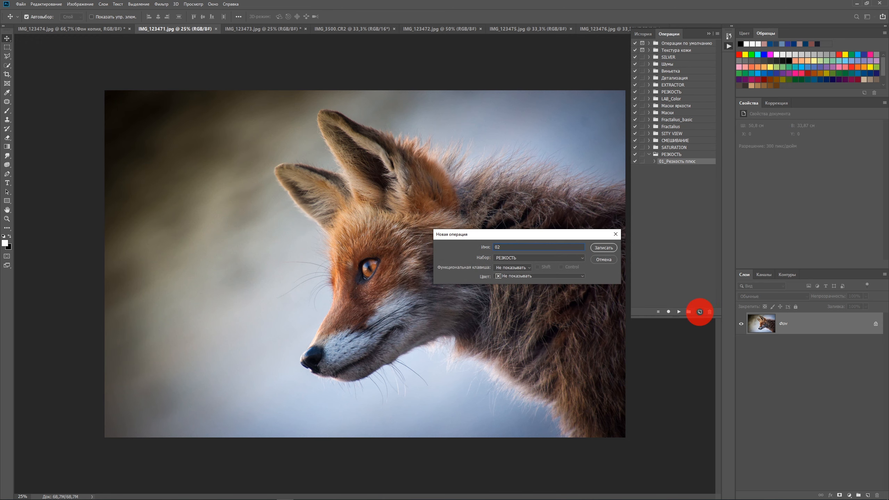
pyautogui.write('_Умная резкость')
pyautogui.click(603, 247)
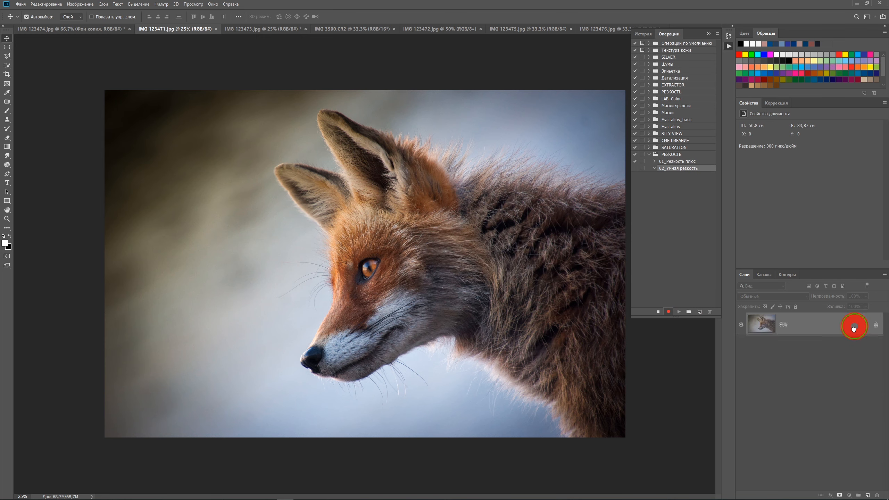
# Duplicate the fox photo's background layer and convert the copy to a smart object
pyautogui.moveTo(852, 328); pyautogui.dragTo(867, 495)
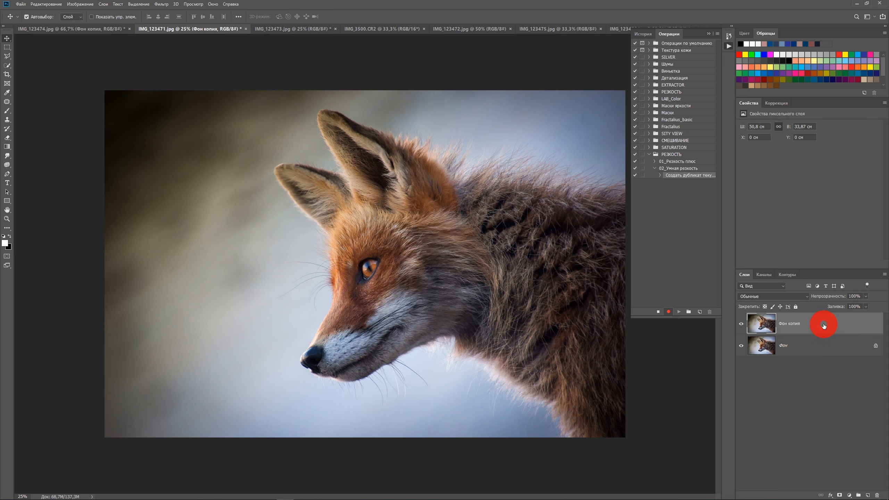
pyautogui.rightClick(824, 325)
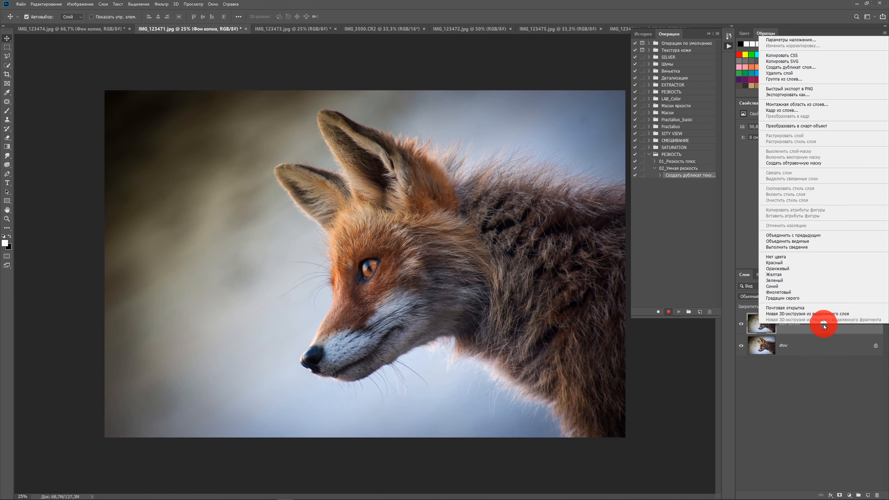
pyautogui.click(831, 126)
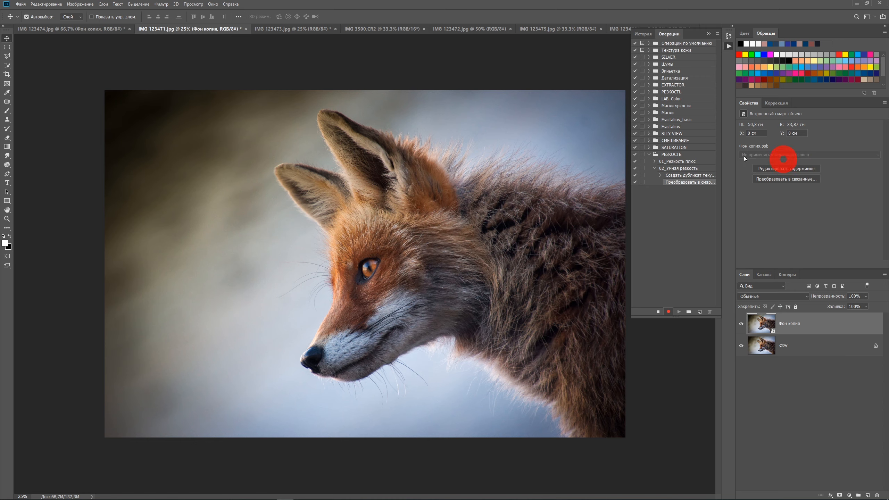
# Apply the "Умная" резкость filter to the smart object with a 150% effect and 1.2 px radius, and stop recording
pyautogui.click(162, 4)
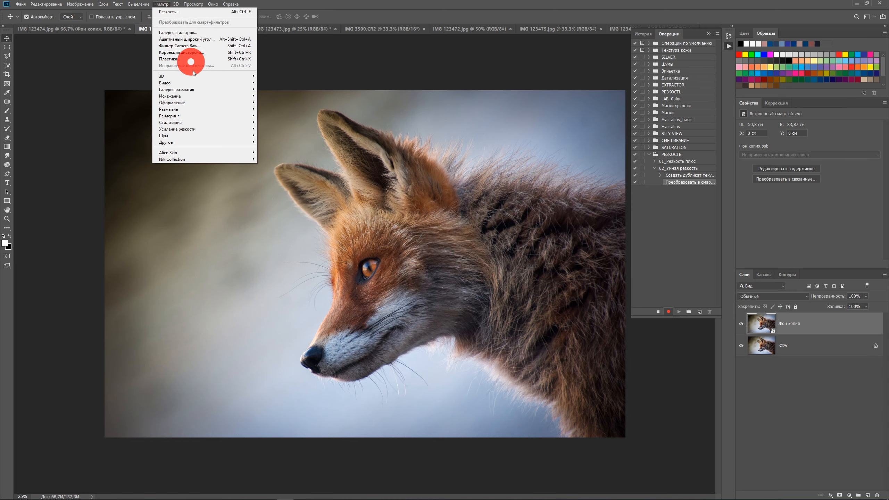
pyautogui.moveTo(194, 130)
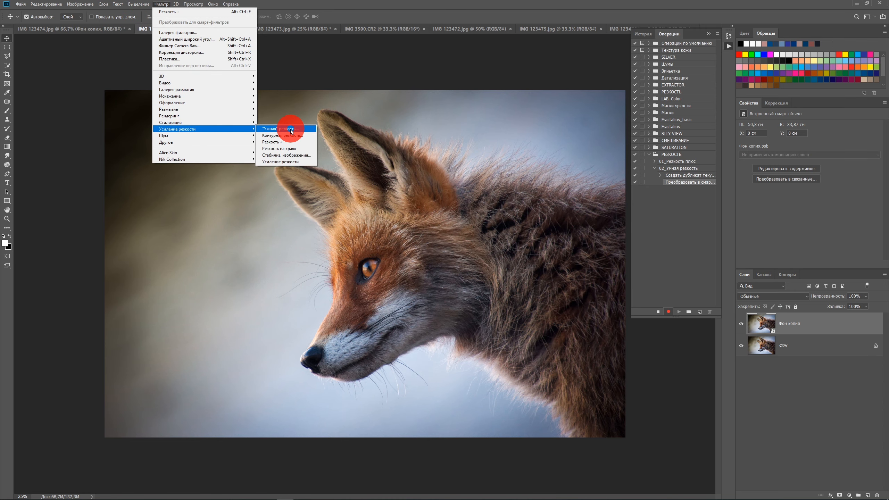
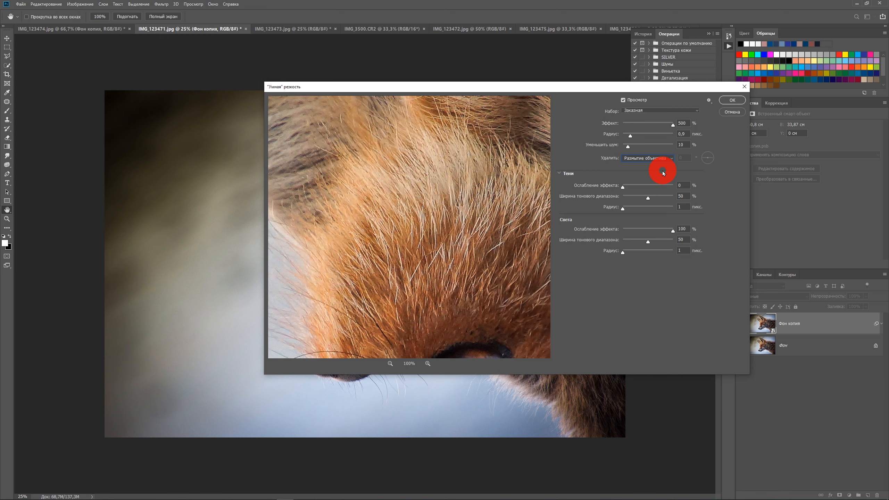
pyautogui.doubleClick(688, 123)
pyautogui.write('15')
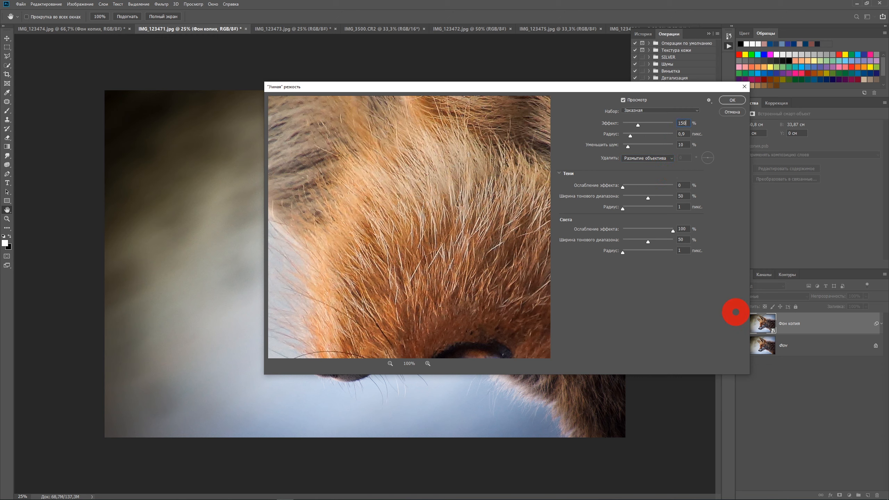
pyautogui.doubleClick(686, 134)
pyautogui.write('1,')
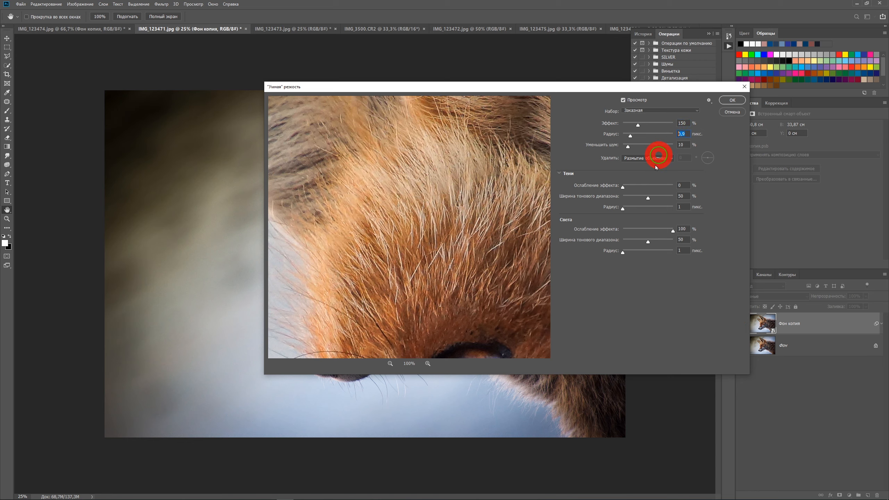
pyautogui.write('2')
pyautogui.press('Tab')
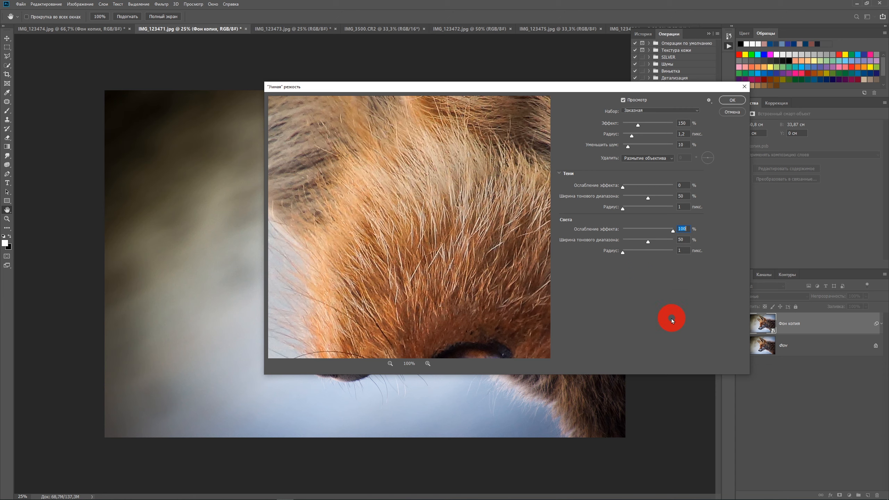
pyautogui.doubleClick(684, 228)
pyautogui.click(732, 100)
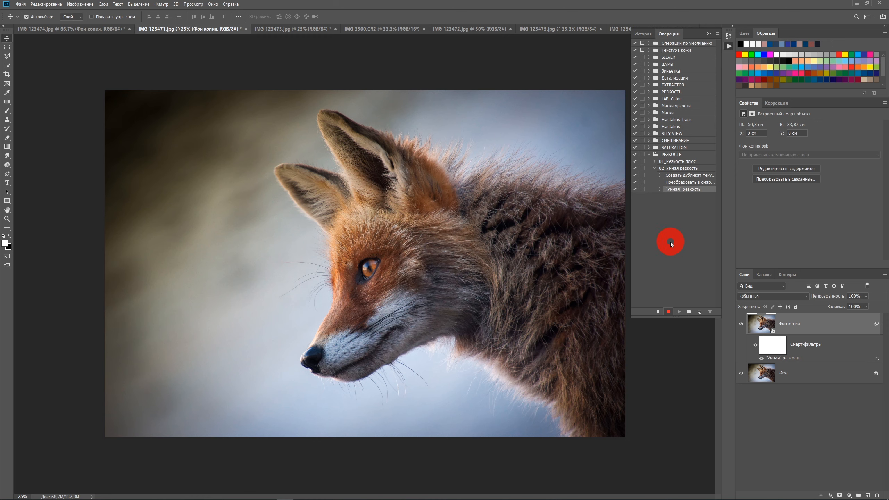
pyautogui.click(657, 311)
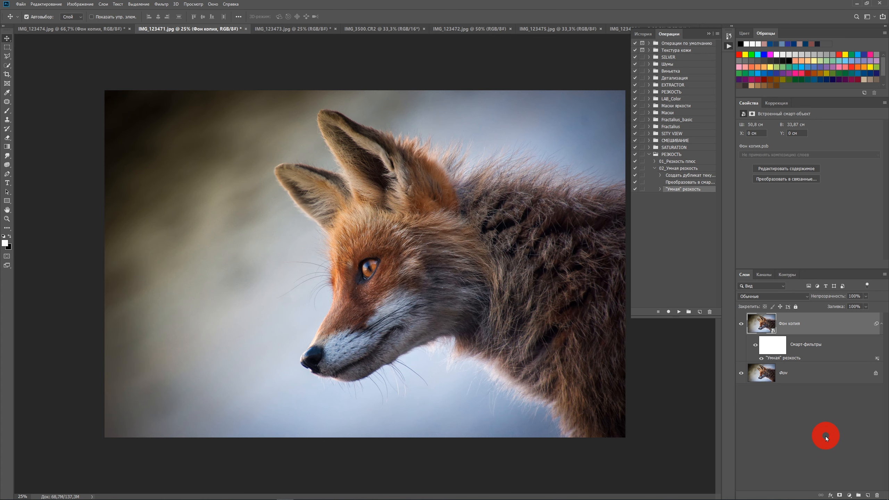
# Merge the sharpened copy into the background and run the collapsed 02_Умная резкость action on the fox photo
pyautogui.hotkey('ctrl', 'e')
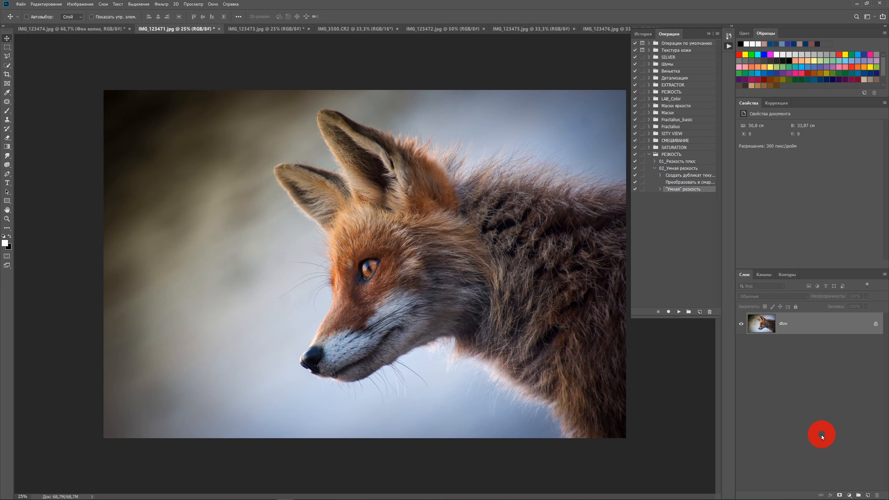
pyautogui.hotkey('ctrl', '+')
pyautogui.hotkey('ctrl', '+')
pyautogui.moveTo(576, 309); pyautogui.dragTo(432, 311)
pyautogui.click(654, 169)
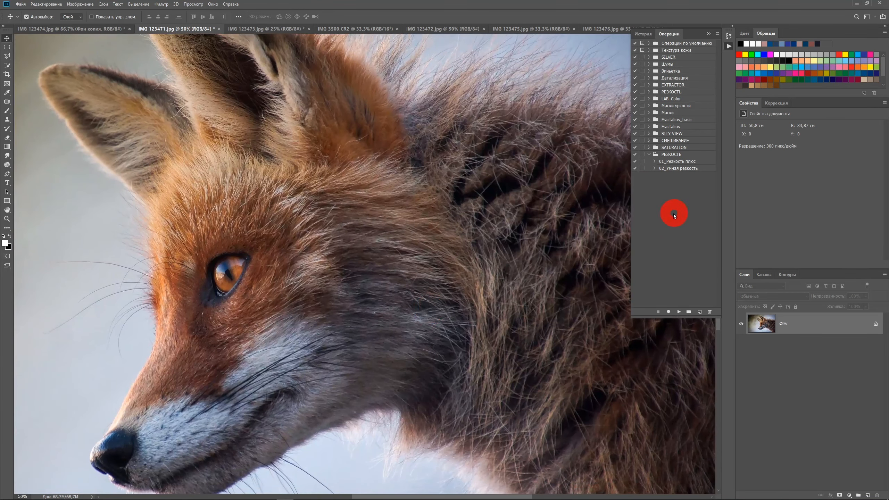
pyautogui.click(684, 171)
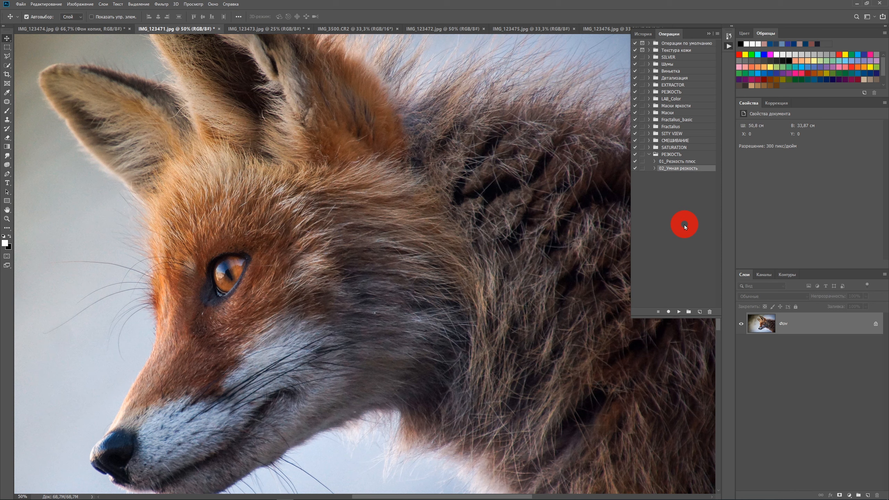
pyautogui.click(678, 311)
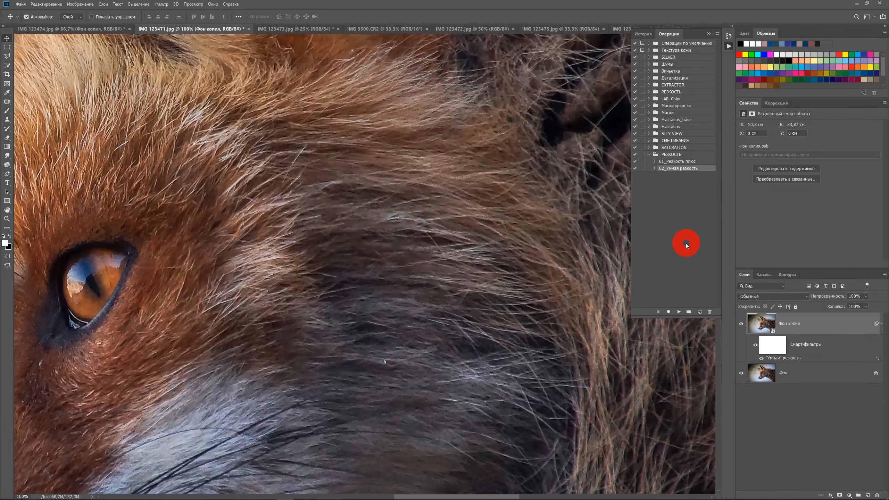
# Examine the fur around the fox's eye and back up close with the sharpened copy hidden and shown
pyautogui.moveTo(454, 250); pyautogui.dragTo(483, 246)
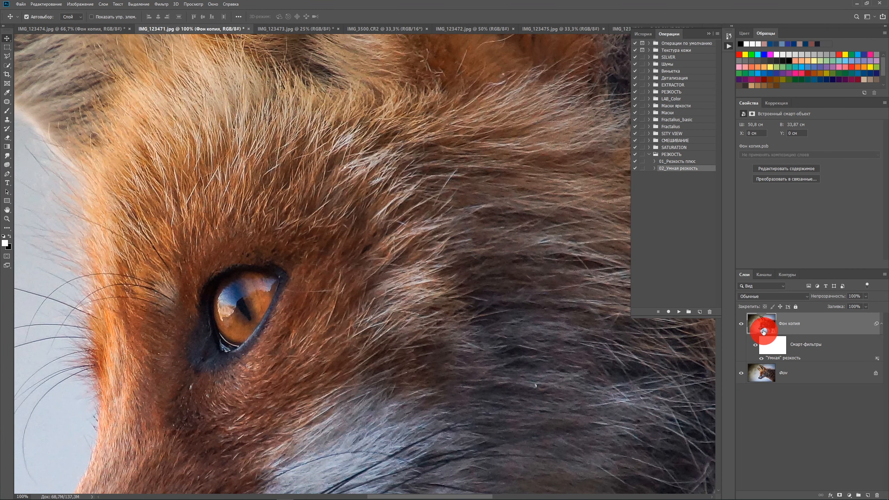
pyautogui.click(741, 325)
pyautogui.click(741, 325)
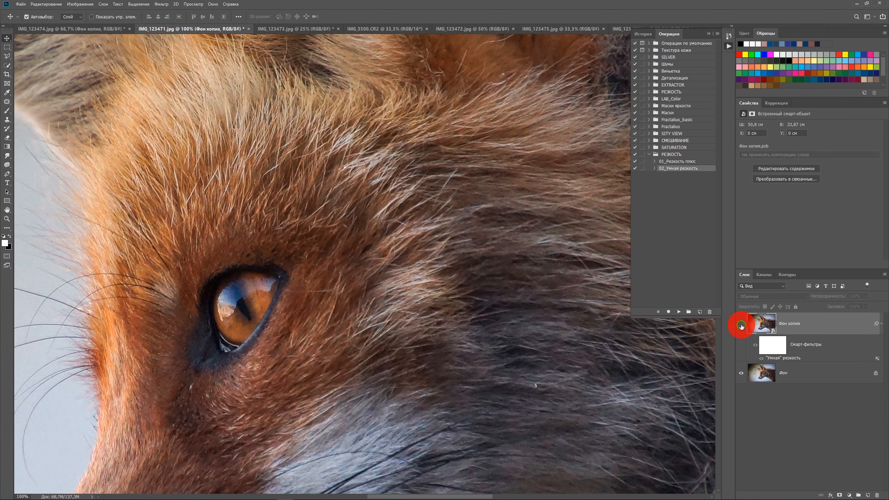
pyautogui.click(740, 325)
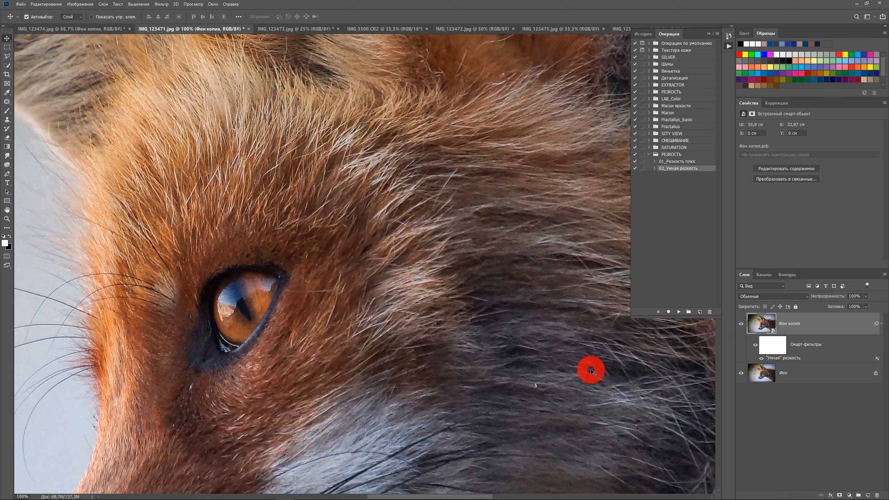
pyautogui.moveTo(546, 349); pyautogui.dragTo(356, 313)
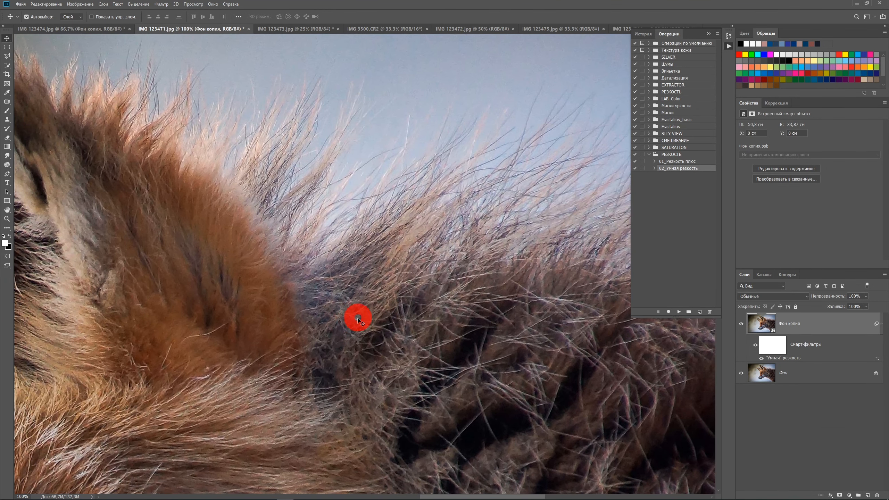
pyautogui.click(741, 325)
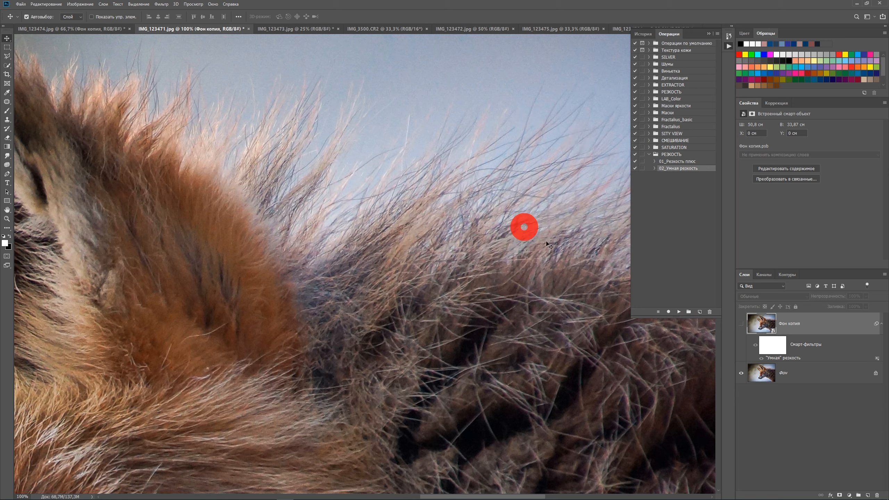
pyautogui.click(741, 325)
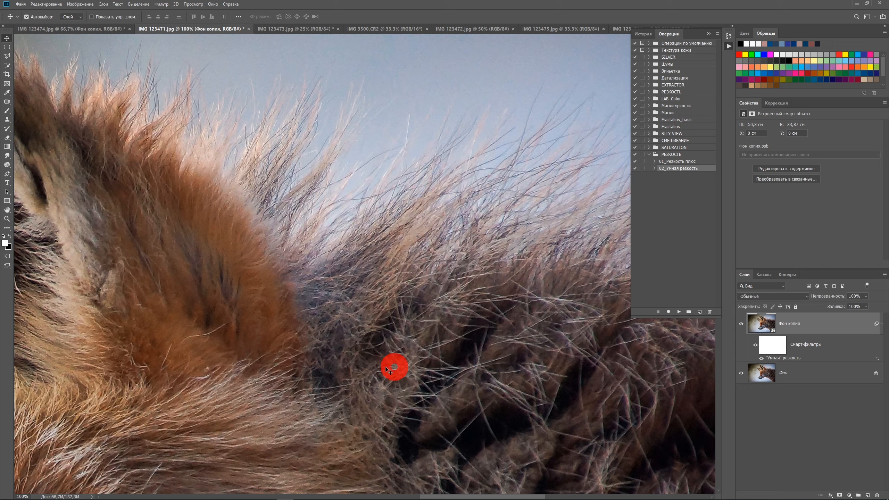
pyautogui.moveTo(237, 318); pyautogui.dragTo(426, 197)
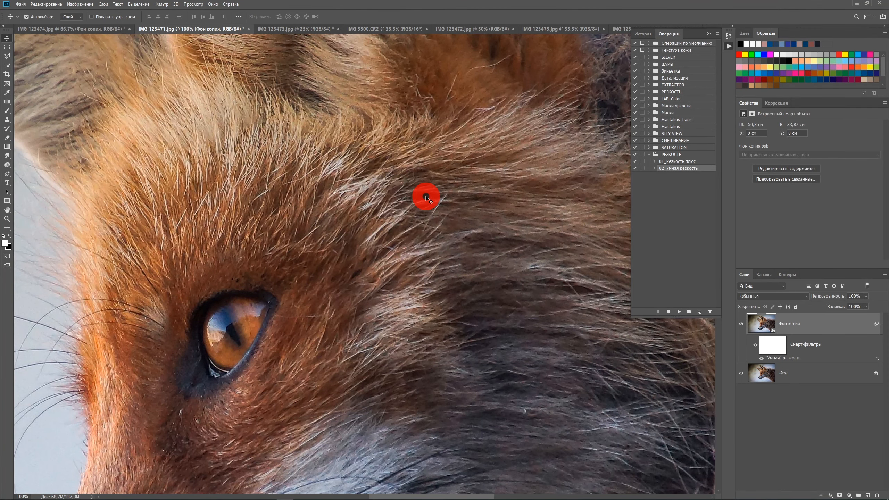
# Change the copy's "Умная" резкость smart filter to a 266% effect, 2.4 px radius and 25% noise reduction
pyautogui.doubleClick(794, 360)
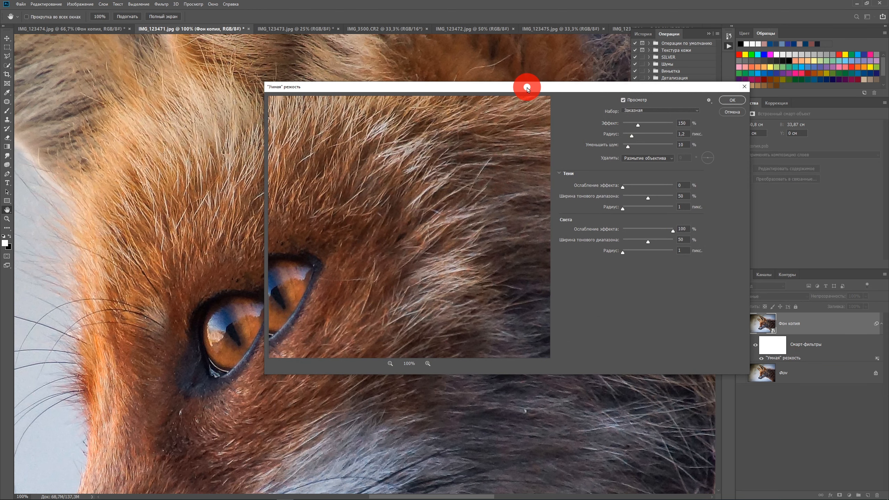
pyautogui.moveTo(527, 89); pyautogui.dragTo(591, 59)
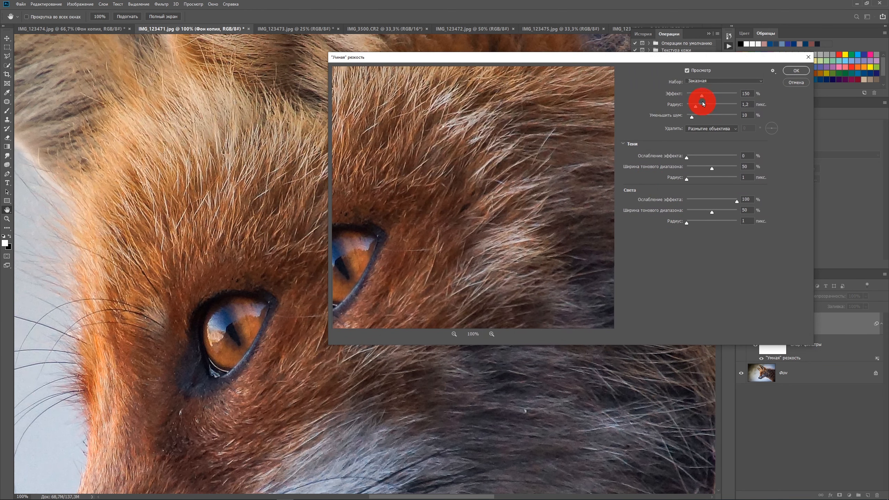
pyautogui.moveTo(702, 95); pyautogui.dragTo(699, 116)
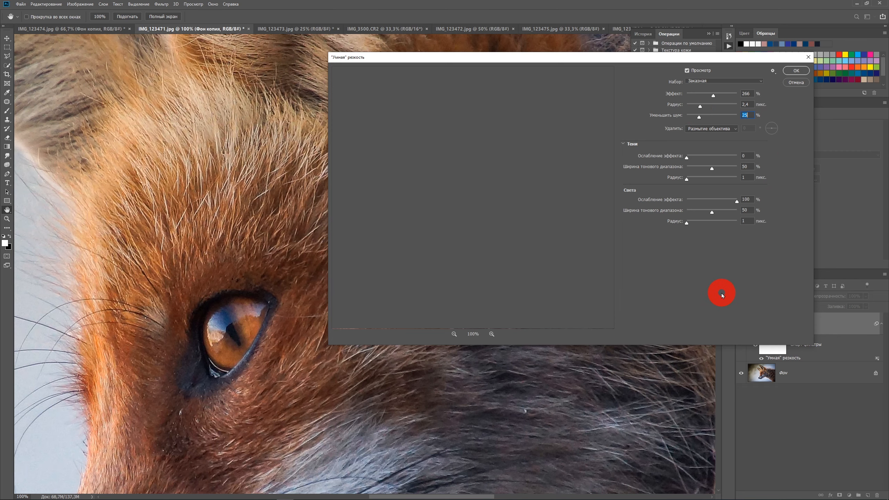
pyautogui.click(798, 71)
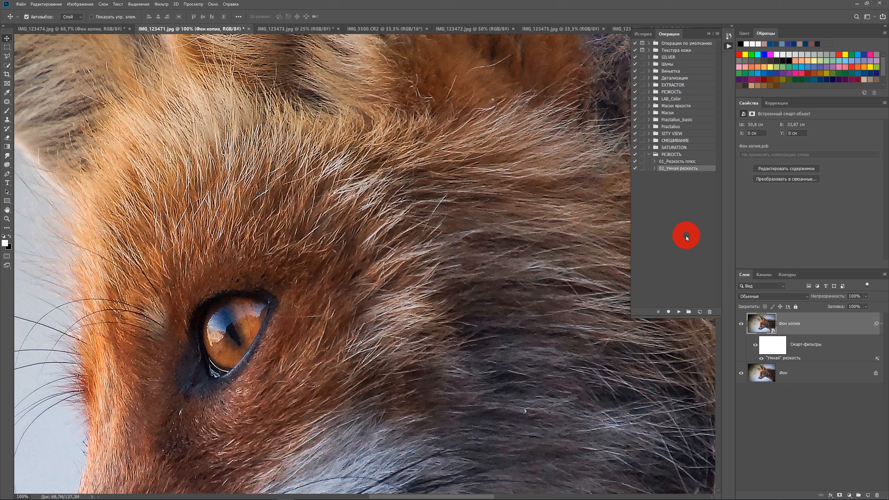
# Compare the fox's head at 50% zoom with the re-sharpened copy hidden and shown
pyautogui.hotkey('ctrl', '-')
pyautogui.hotkey('ctrl', '-')
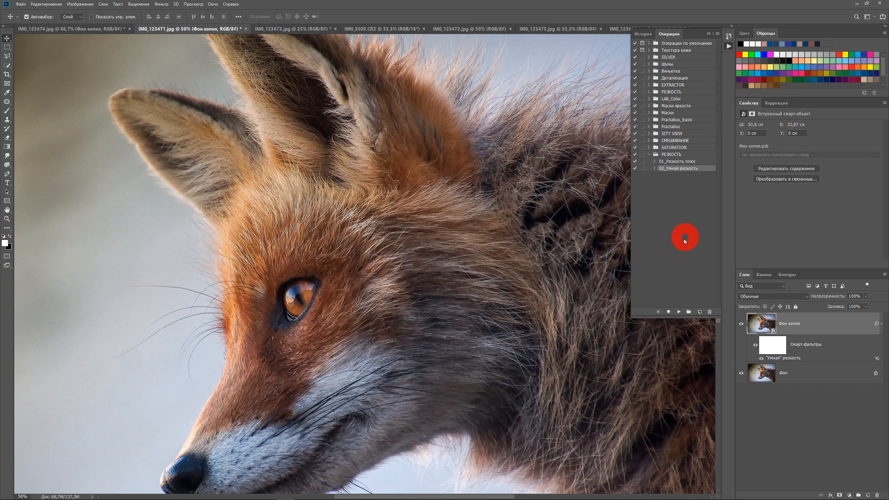
pyautogui.click(741, 324)
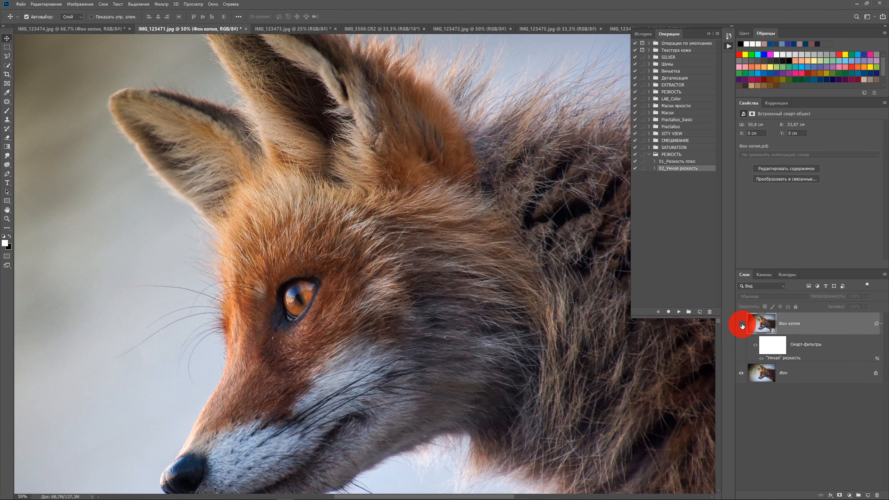
pyautogui.click(741, 325)
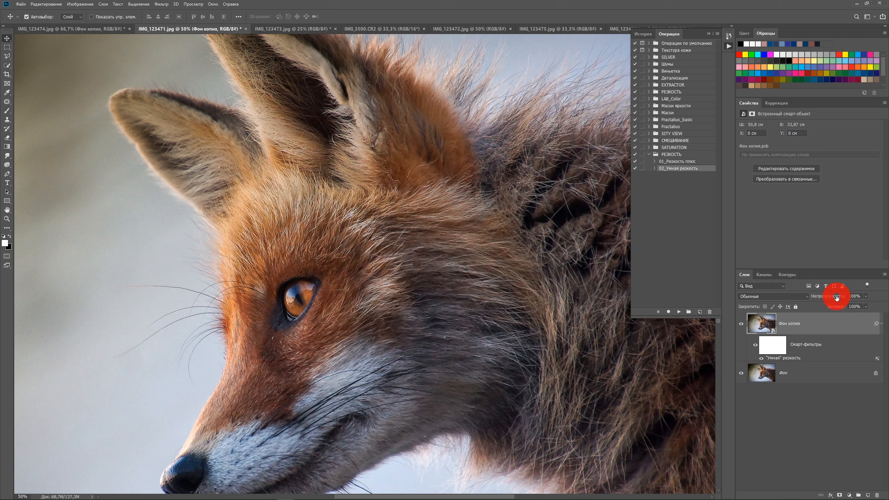
# Lower the sharpened fox layer's opacity to 73% and switch to the cat photo IMG_123473.jpg
pyautogui.moveTo(836, 297); pyautogui.dragTo(824, 298)
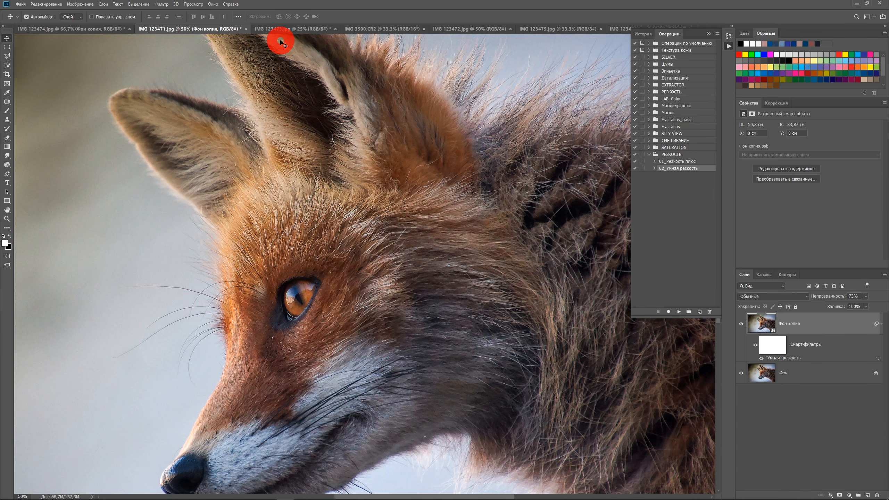
pyautogui.click(298, 30)
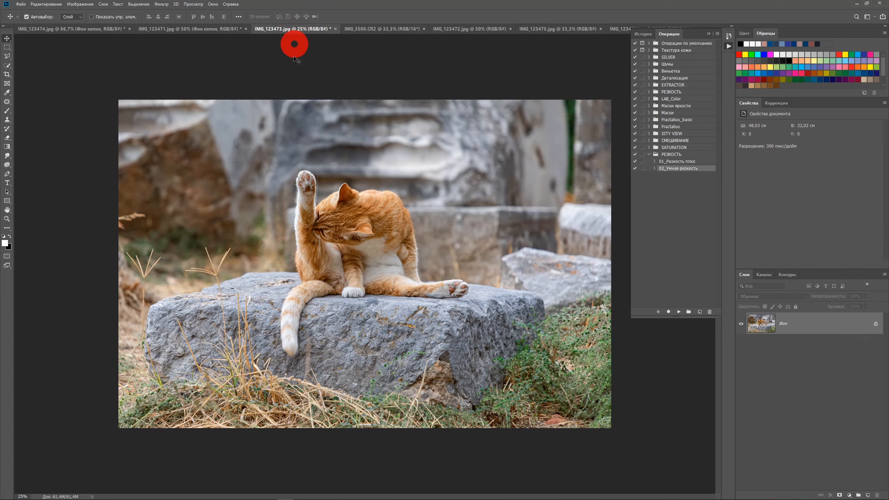
# Start recording a new action named 03_Контурная резкость in the РЕЗКОСТЬ set
pyautogui.hotkey('ctrl', '0')
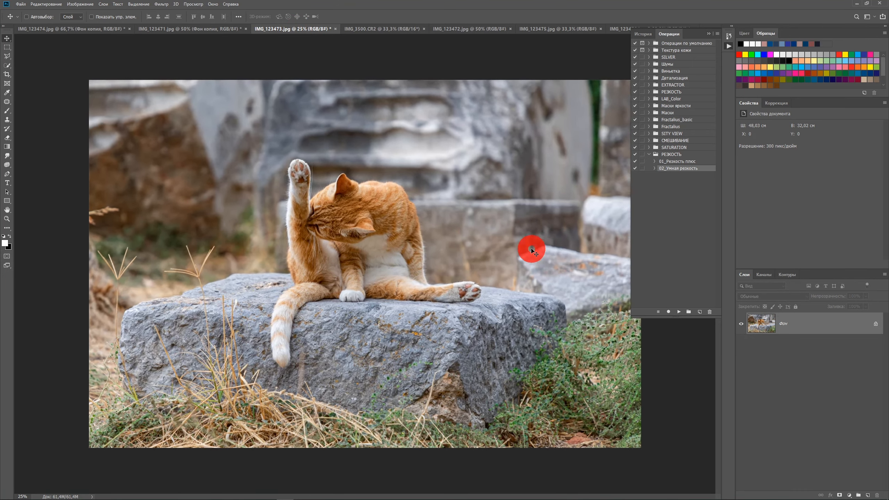
pyautogui.hotkey('ctrl', '+')
pyautogui.hotkey('ctrl', '+')
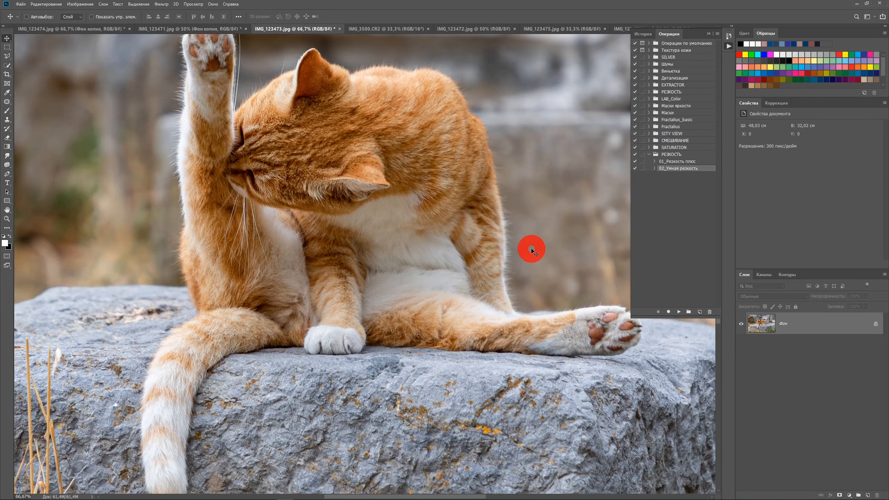
pyautogui.hotkey('ctrl', '+')
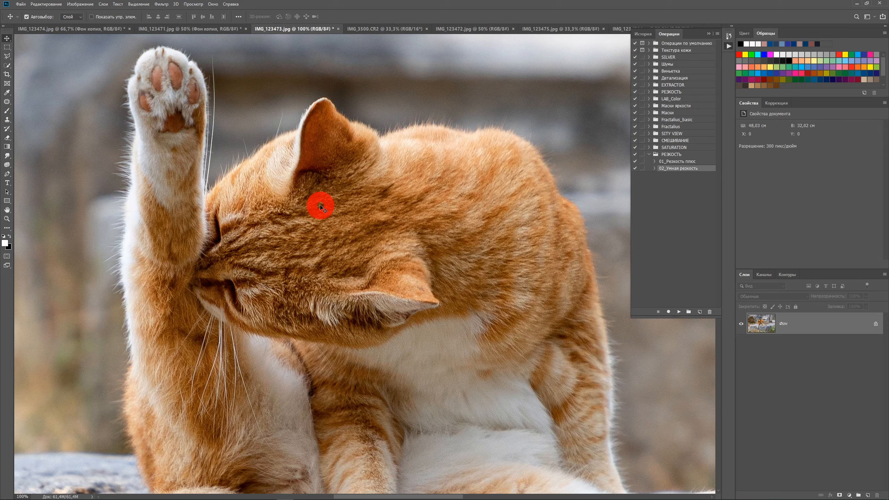
pyautogui.click(700, 311)
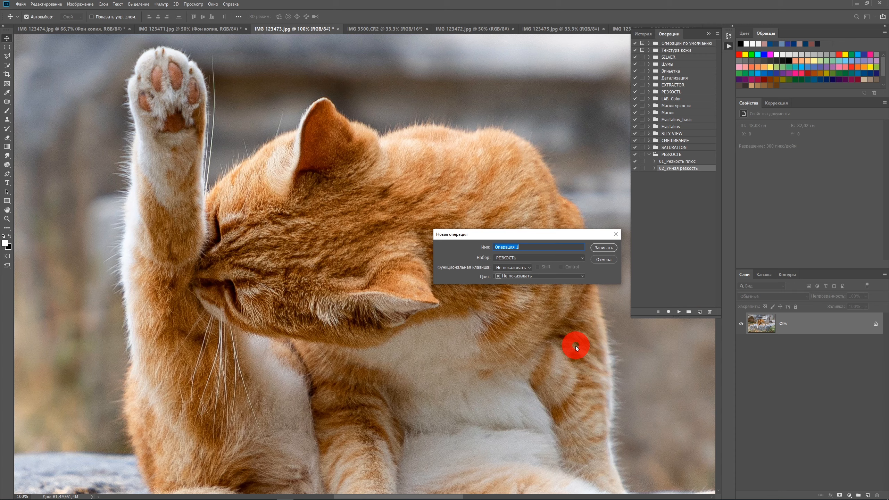
pyautogui.write('03_Контурная резко')
pyautogui.press('BackSpace')
pyautogui.press('BackSpace')
pyautogui.write('зкость')
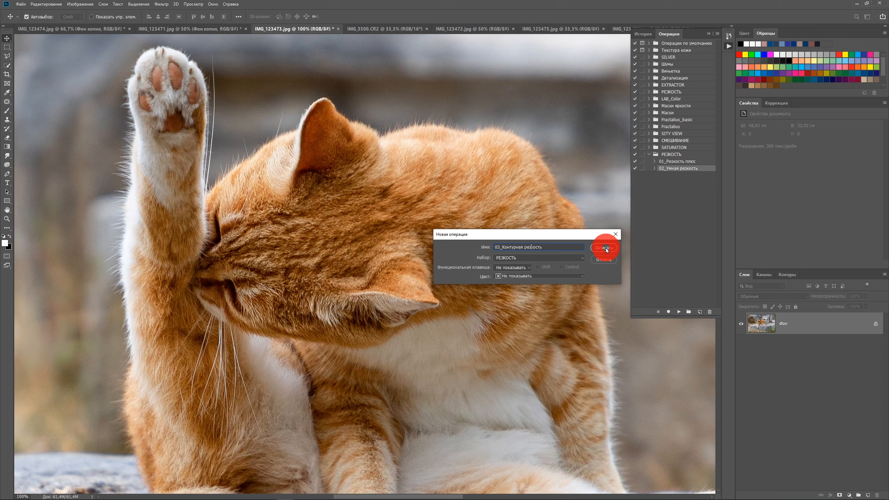
pyautogui.click(605, 248)
# Duplicate the cat photo's background layer and convert the copy to a smart object
pyautogui.moveTo(852, 324); pyautogui.dragTo(868, 495)
pyautogui.rightClick(832, 327)
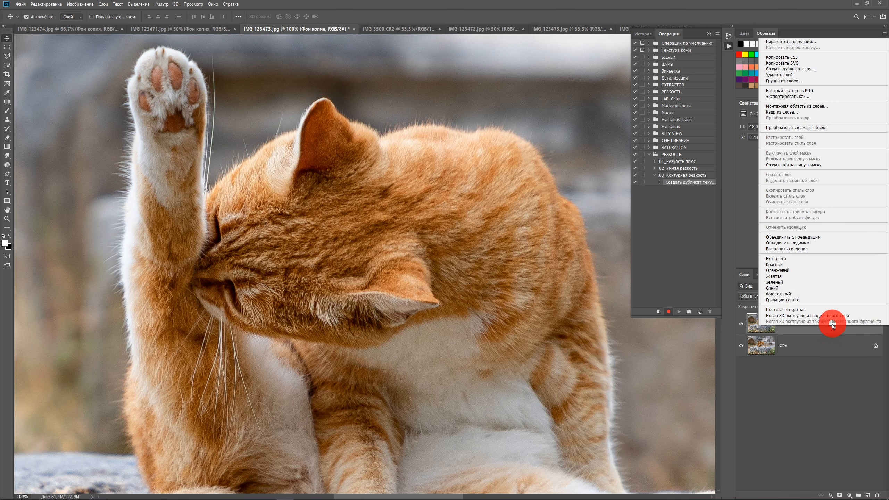
pyautogui.click(833, 129)
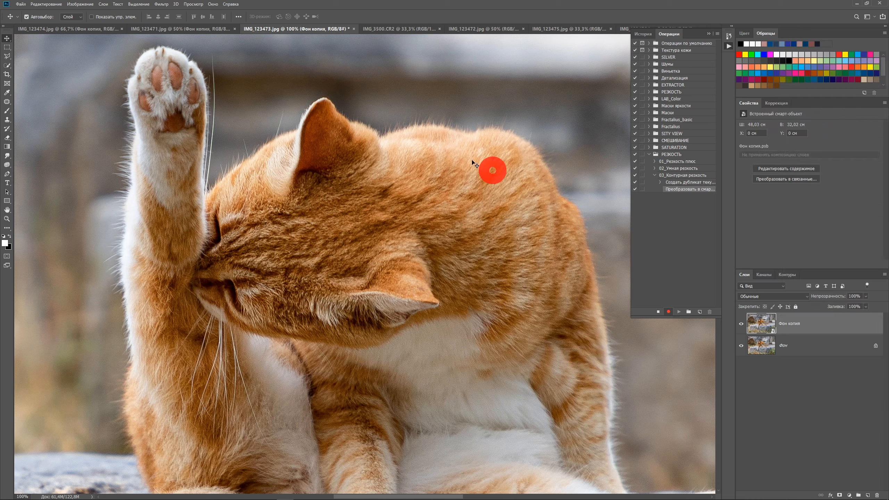
# Start the Контурная резкость filter on the cat smart object with a 500% effect and a 0.3 px radius
pyautogui.click(161, 5)
pyautogui.moveTo(212, 130)
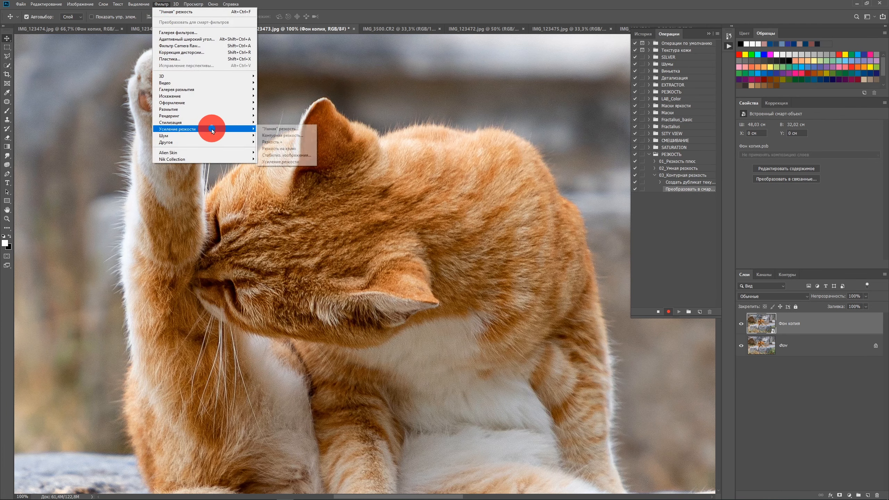
pyautogui.click(299, 135)
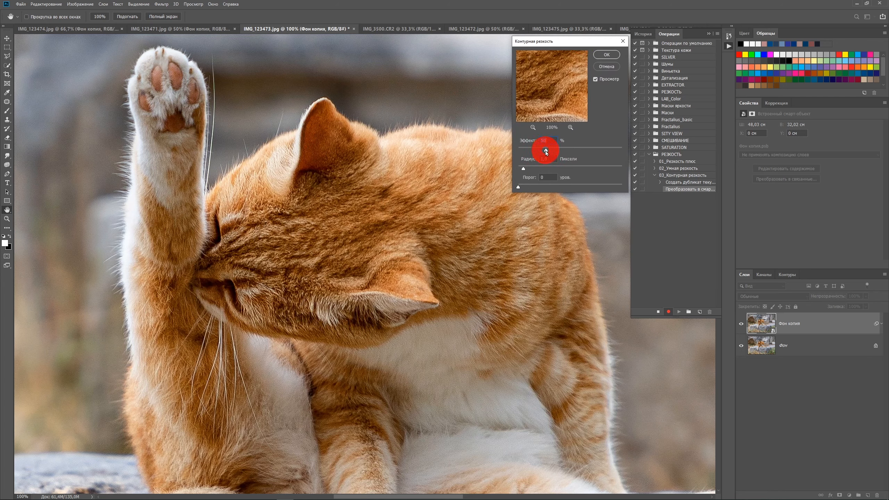
pyautogui.moveTo(545, 150); pyautogui.dragTo(625, 152)
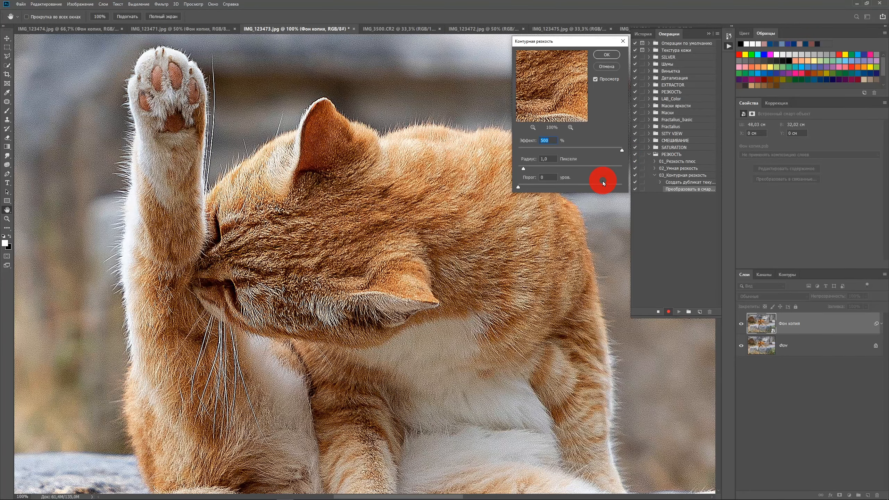
pyautogui.moveTo(524, 169); pyautogui.dragTo(512, 167)
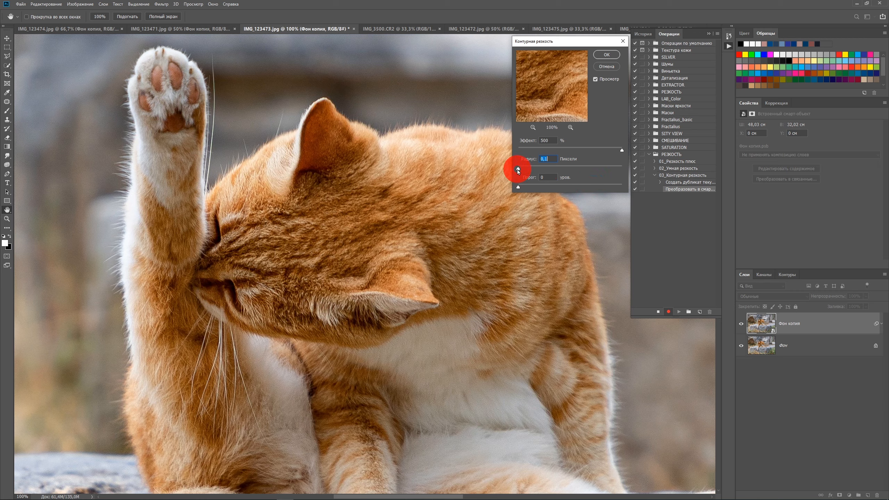
pyautogui.moveTo(518, 171); pyautogui.dragTo(520, 171)
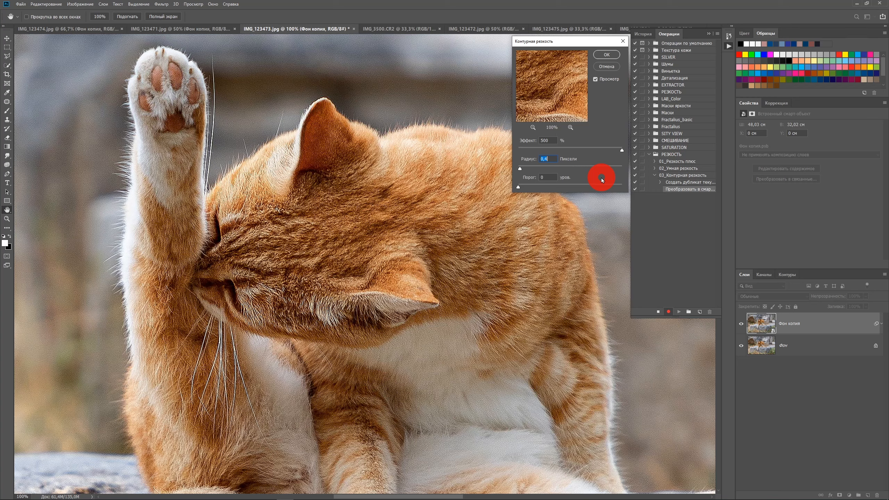
pyautogui.press('Down')
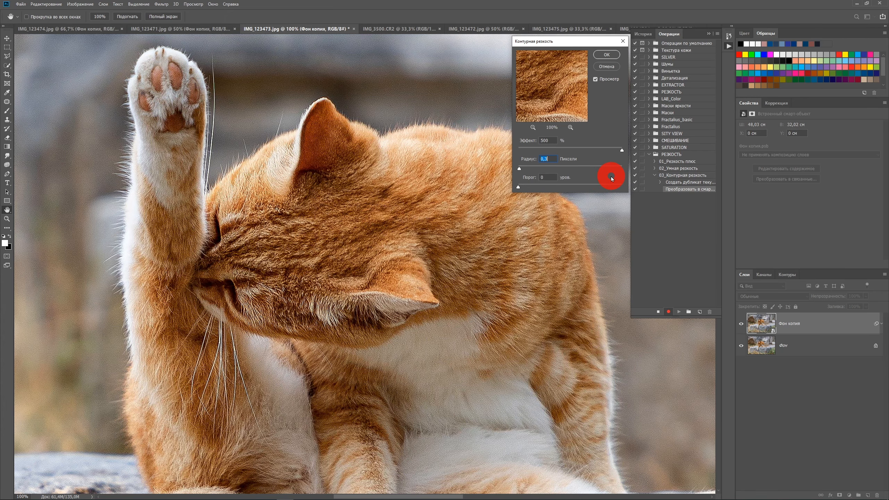
# Set the Контурная резкость effect to 300% and the threshold to 10 levels
pyautogui.hotkey('shift', 'Tab')
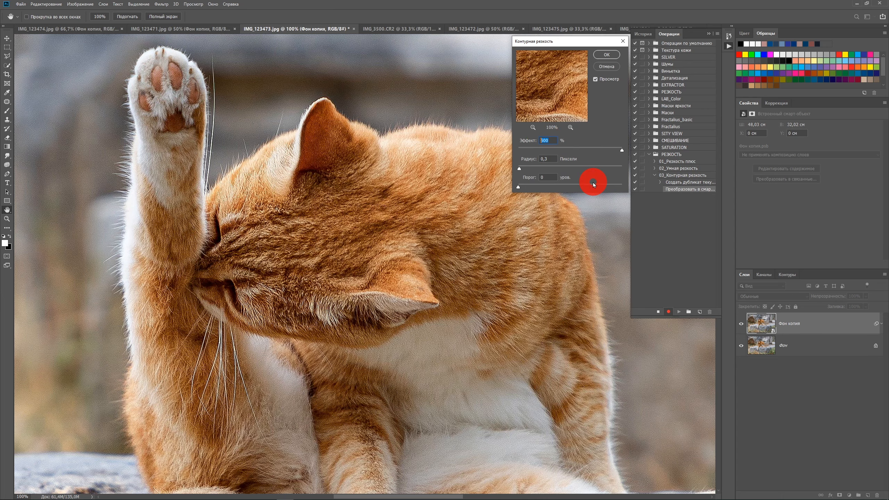
pyautogui.write('3')
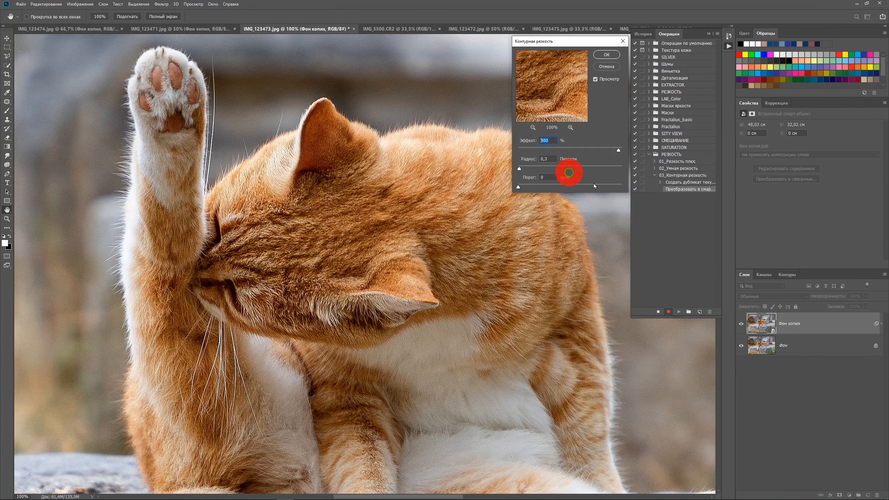
pyautogui.write('00')
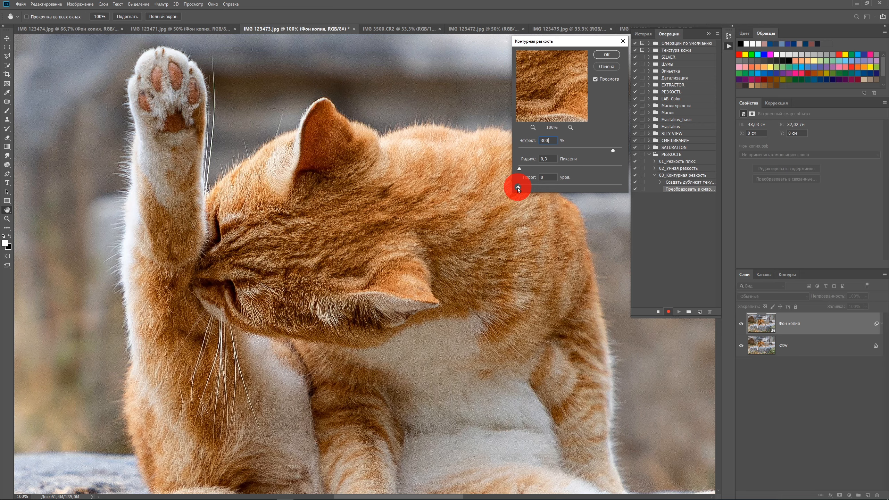
pyautogui.moveTo(518, 189); pyautogui.dragTo(528, 189)
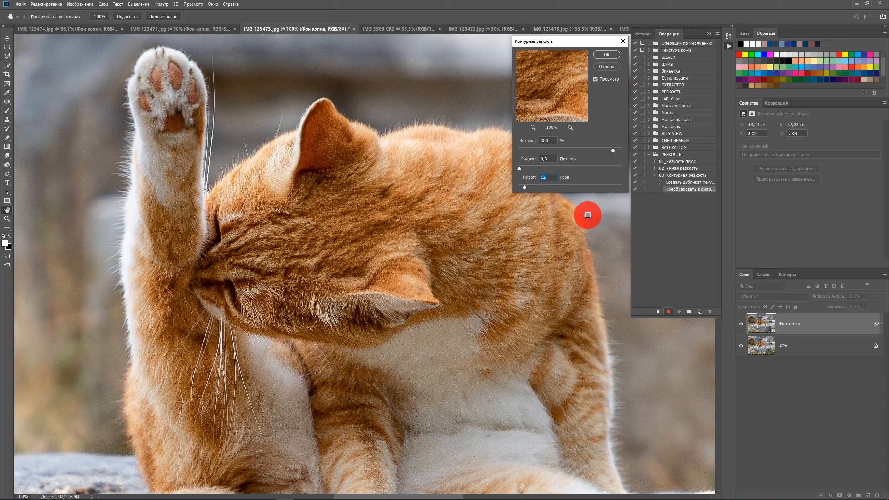
pyautogui.write('10')
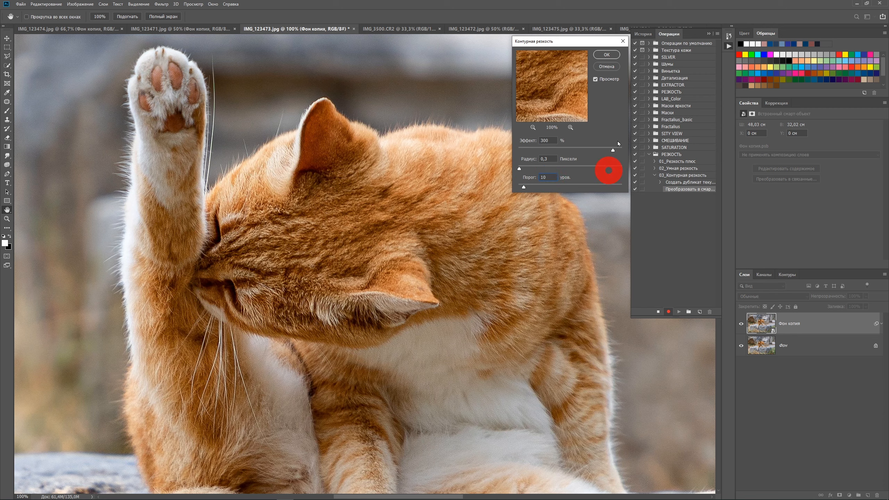
# Compare the filter preview off and on, apply Контурная резкость with a 0.5 px radius and stop the action recording
pyautogui.click(595, 79)
pyautogui.click(594, 79)
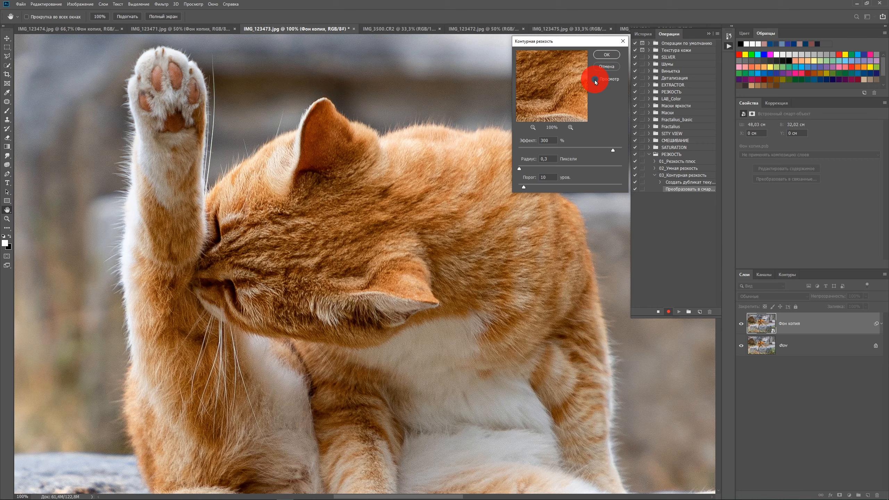
pyautogui.click(594, 80)
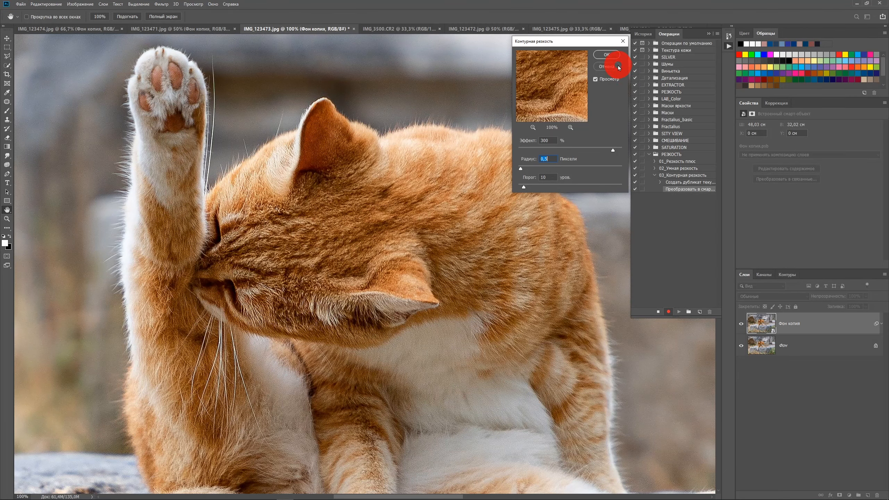
pyautogui.click(608, 54)
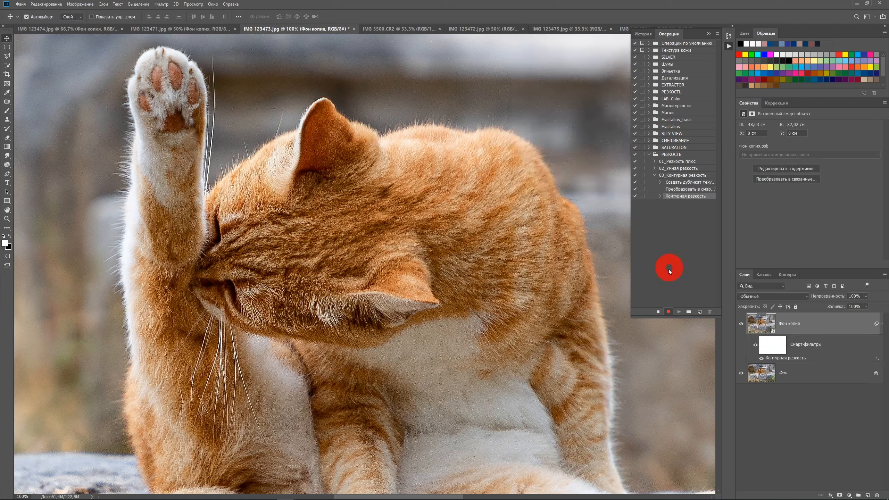
pyautogui.click(658, 313)
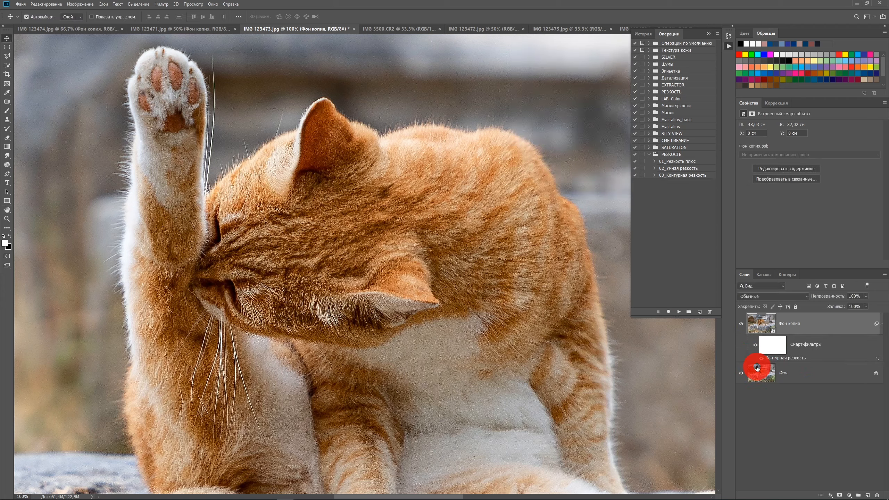
# Delete the sharpened copy and replay the 03_Контурная резкость action on the cat's background layer
pyautogui.press('Delete')
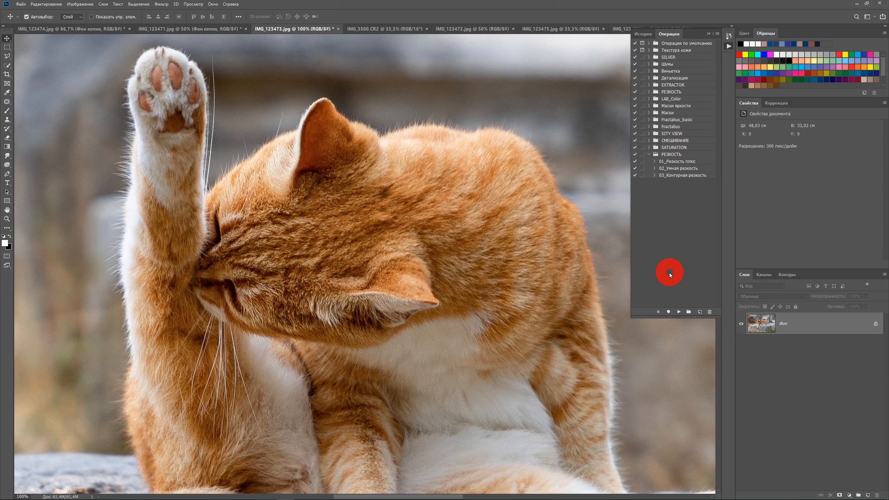
pyautogui.click(683, 176)
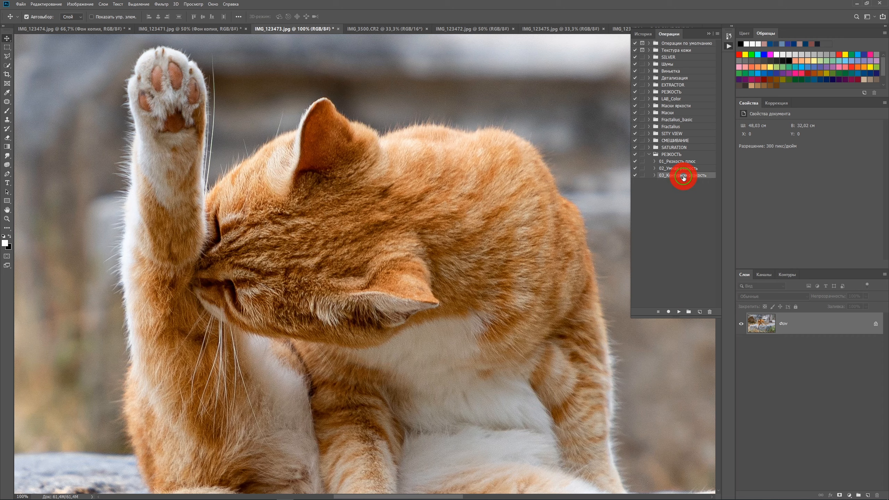
pyautogui.click(679, 309)
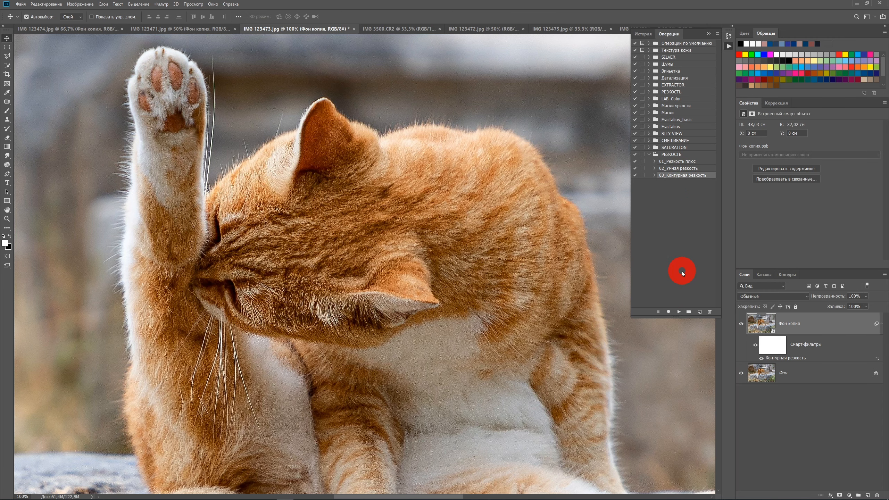
# Review the Контурная резкость smart filter's settings and inspect the whole sharpened cat photo
pyautogui.doubleClick(798, 358)
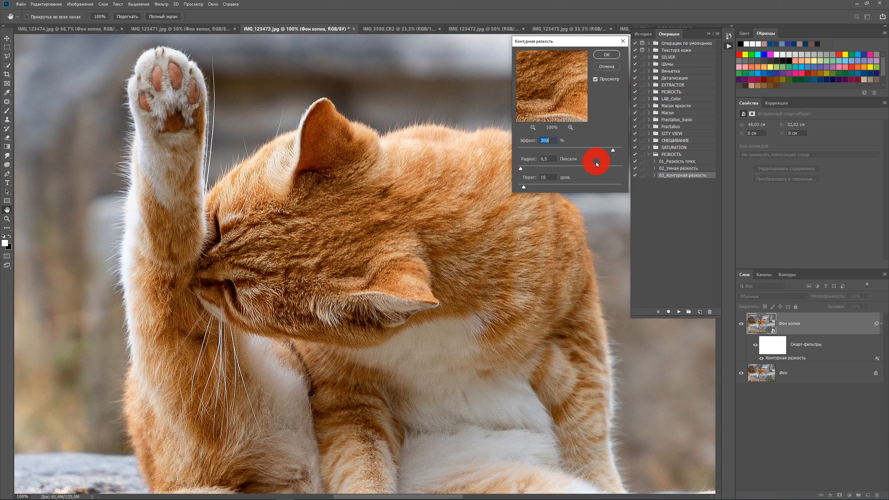
pyautogui.click(607, 55)
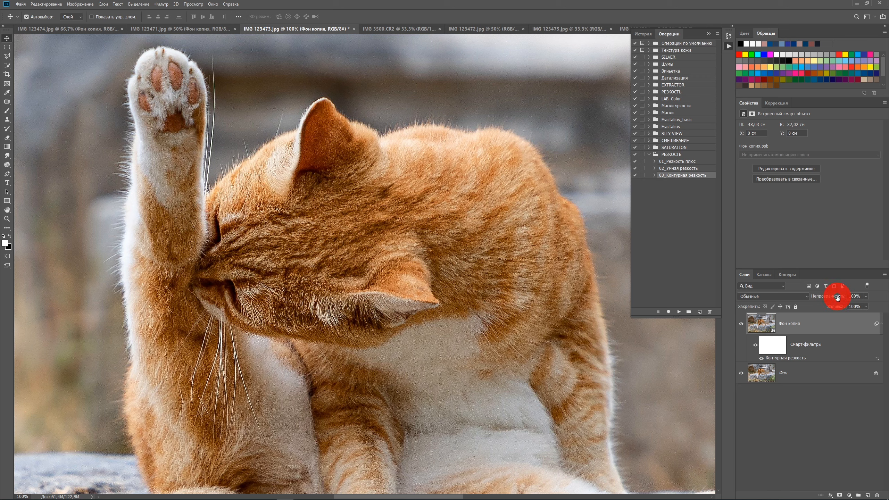
pyautogui.moveTo(836, 297)
pyautogui.mouseDown()
pyautogui.moveTo(818, 300)
pyautogui.moveTo(839, 298)
pyautogui.mouseUp()
pyautogui.hotkey('ctrl', '0')
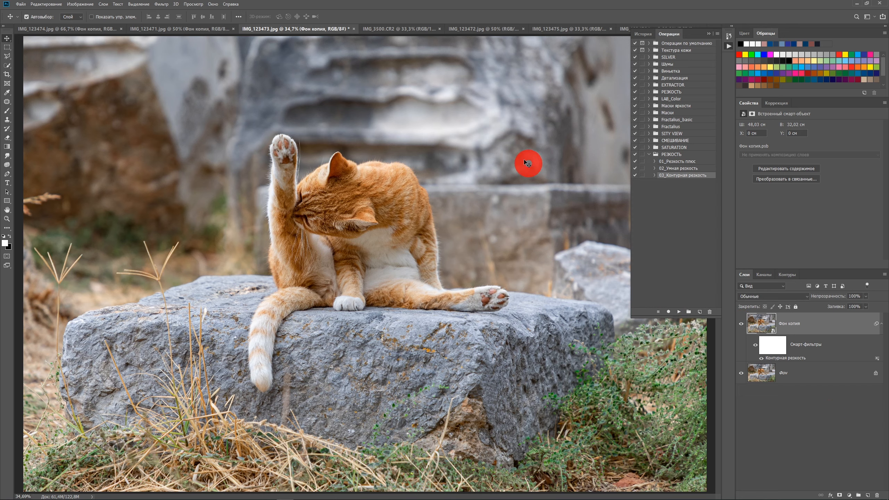
# Switch to the landscape IMG_3500.CR2 and start recording an action named 04_Цветовой контраст in the РЕЗКОСТЬ set
pyautogui.click(401, 30)
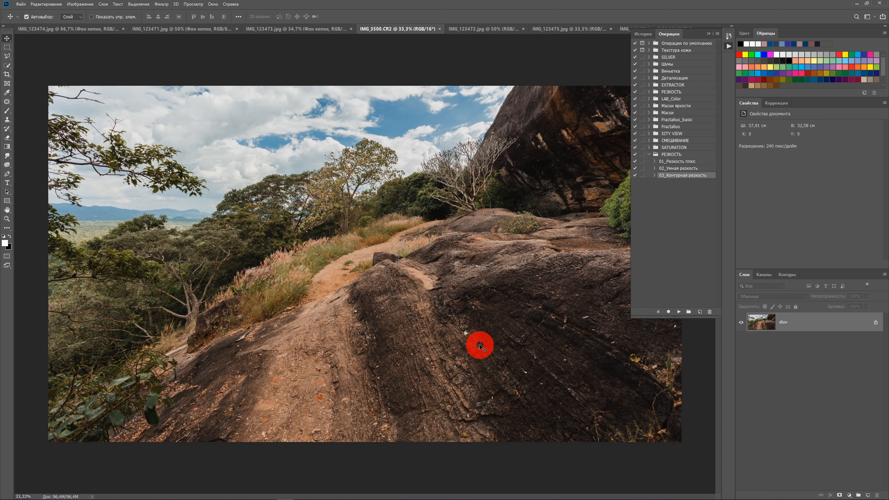
pyautogui.click(699, 311)
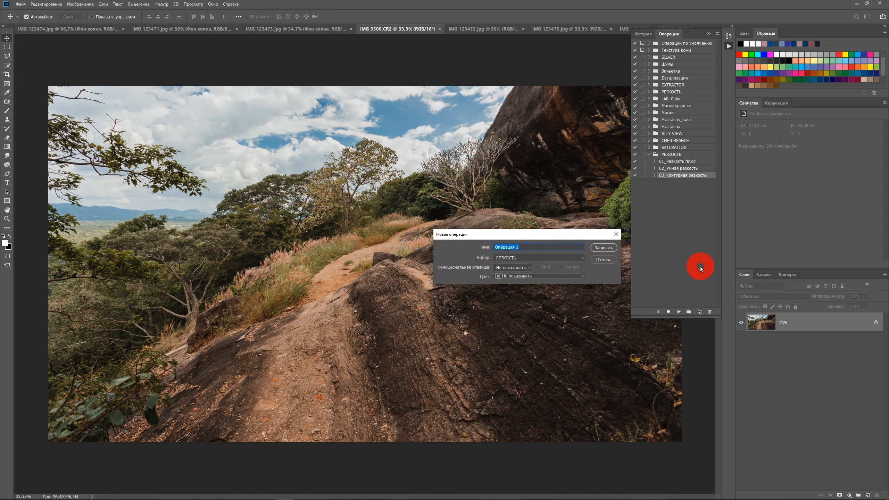
pyautogui.write('04_Цветовой контраст')
pyautogui.click(604, 247)
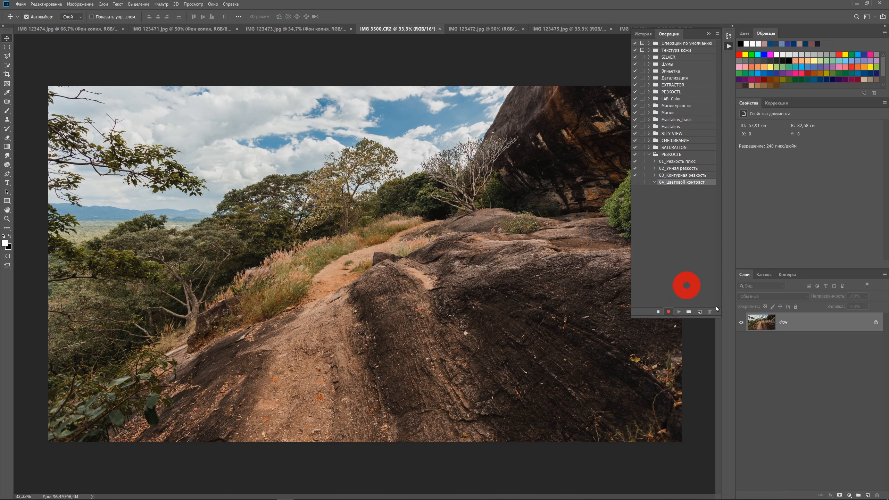
# Duplicate the landscape's background layer and convert the copy to a smart object
pyautogui.moveTo(863, 327); pyautogui.dragTo(867, 494)
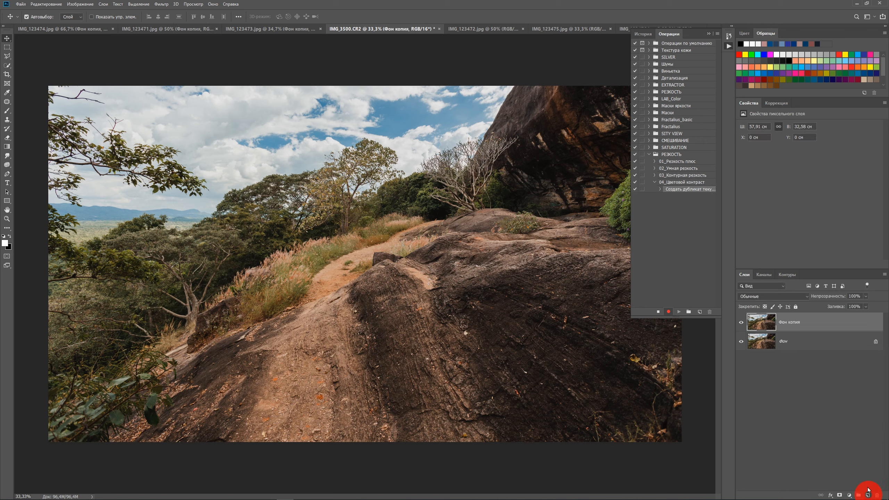
pyautogui.rightClick(830, 329)
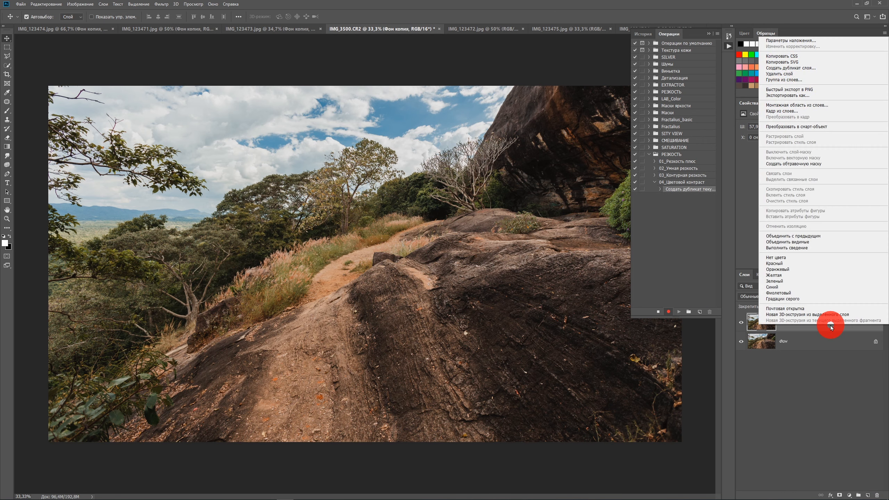
pyautogui.click(819, 126)
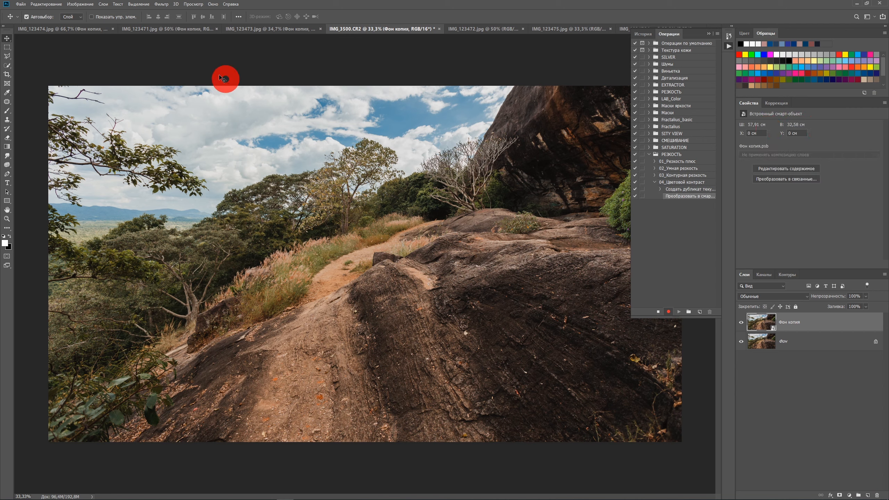
# Apply the Краевой контраст filter to the duplicated smart-object layer with a radius of 5 pixels
pyautogui.click(161, 5)
pyautogui.moveTo(213, 142)
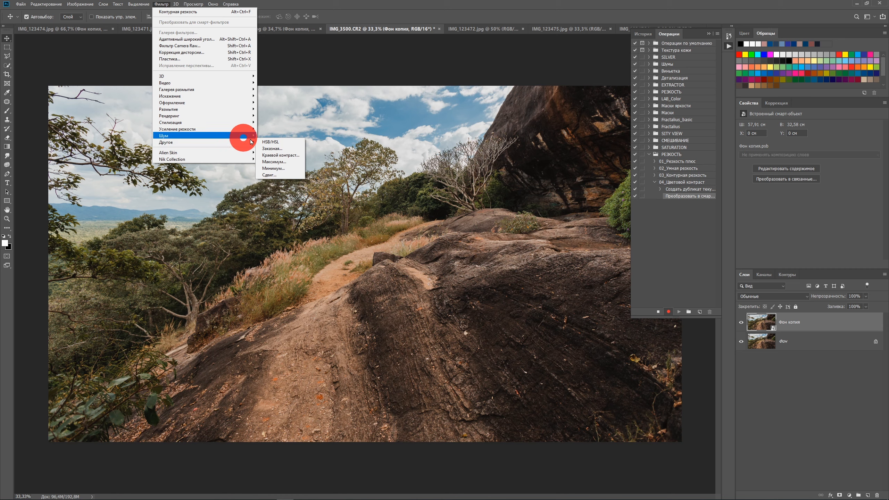
pyautogui.click(287, 156)
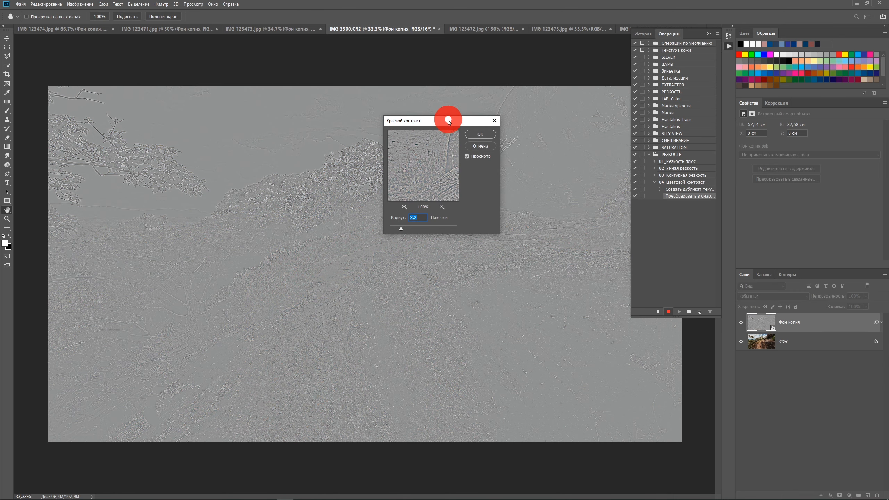
pyautogui.moveTo(449, 121); pyautogui.dragTo(666, 326)
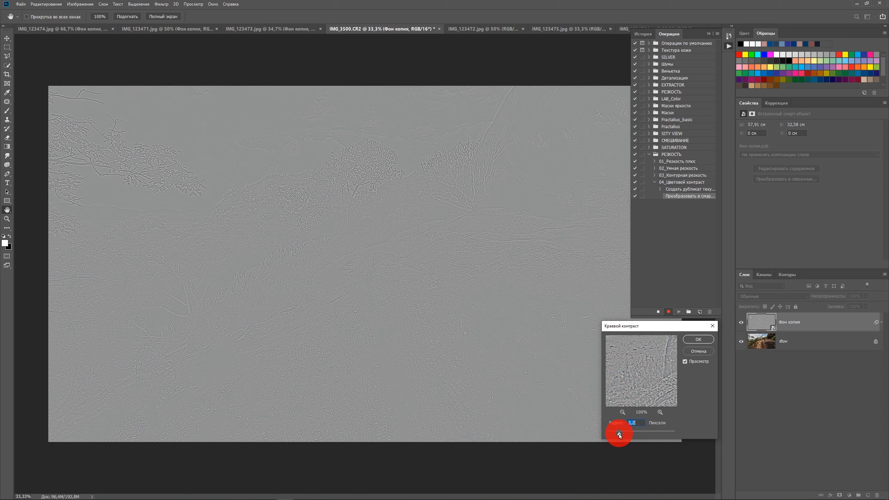
pyautogui.moveTo(619, 434); pyautogui.dragTo(608, 434)
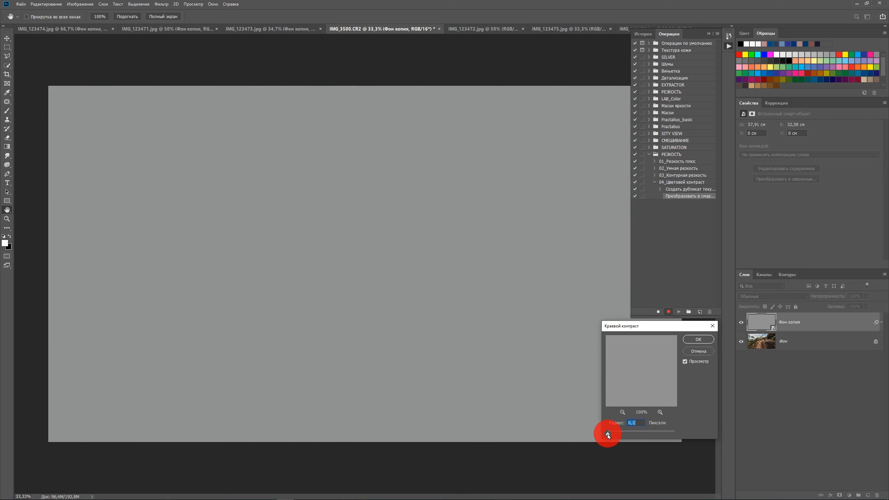
pyautogui.moveTo(608, 434); pyautogui.dragTo(614, 435)
pyautogui.write('5')
pyautogui.click(691, 412)
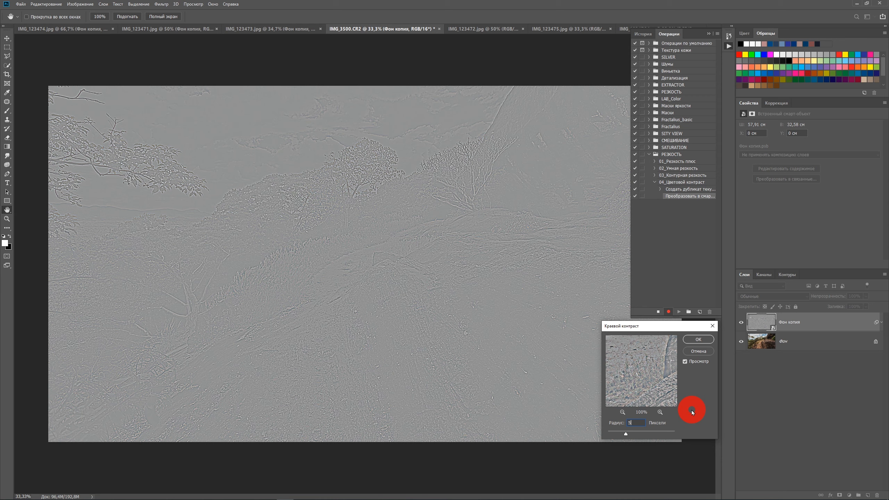
pyautogui.click(698, 339)
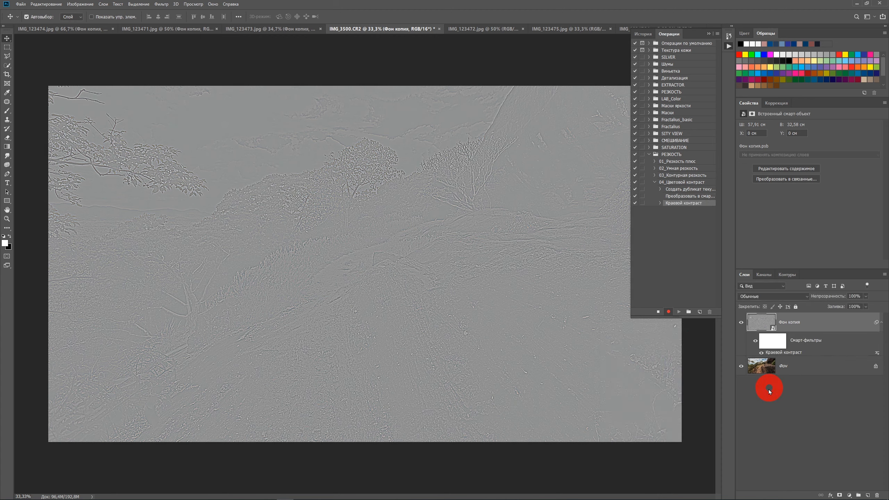
# Set the filtered layer's blend mode to Перекрытие and add a Кривые adjustment layer clipped to it
pyautogui.click(806, 298)
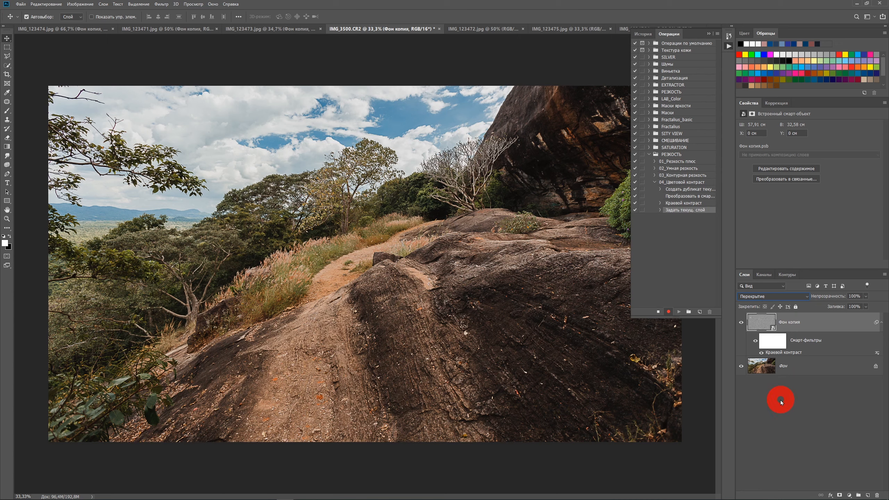
pyautogui.click(850, 496)
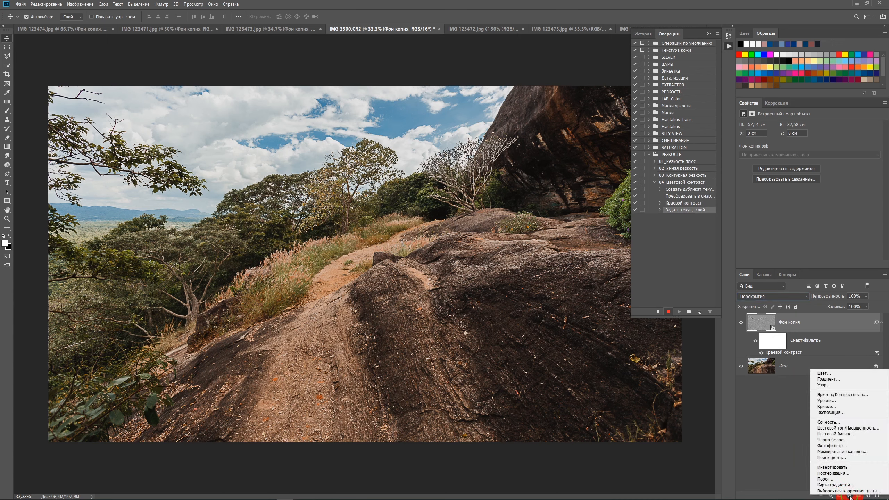
pyautogui.click(851, 407)
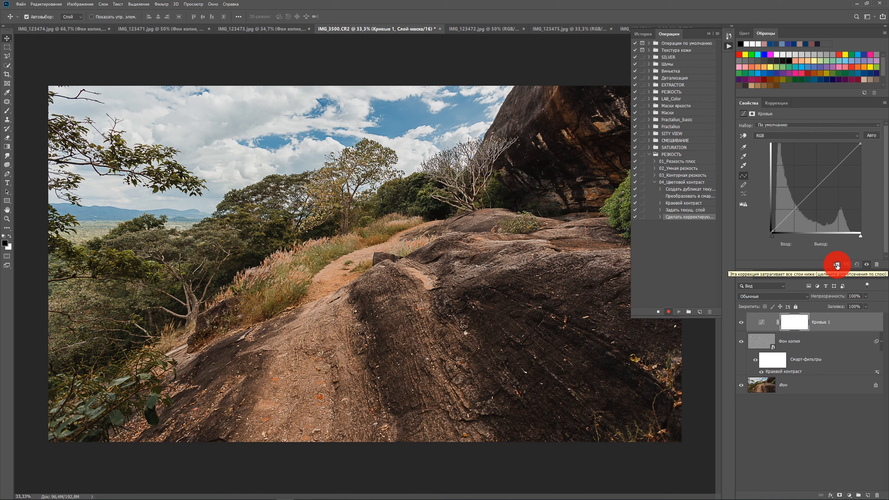
pyautogui.click(836, 265)
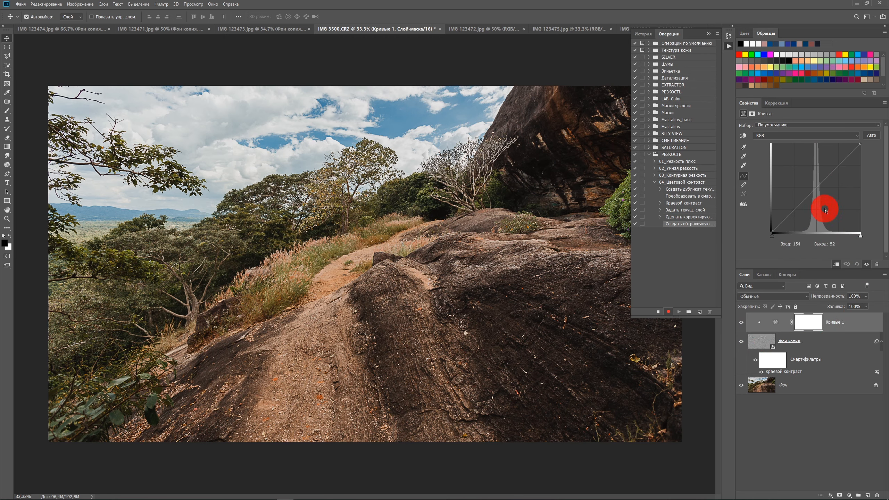
# Anchor the RGB curve's midpoint at input 128, output 128, and pull down the curve points on both sides of it
pyautogui.click(816, 187)
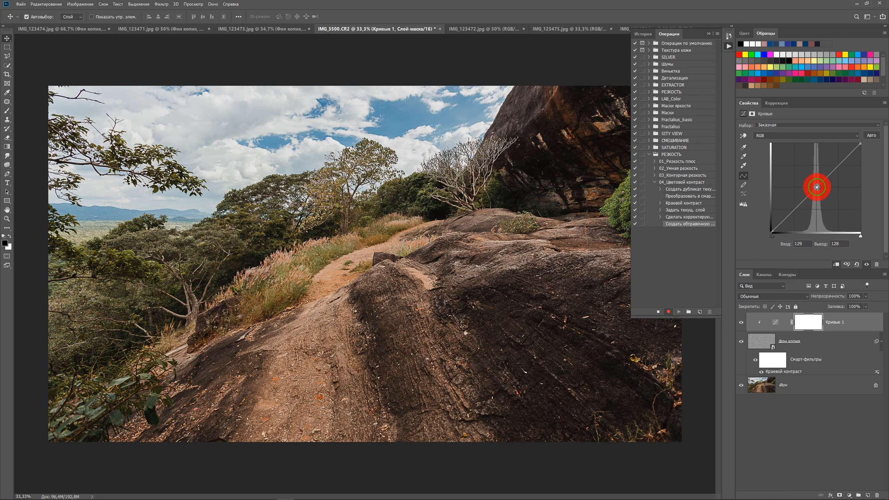
pyautogui.doubleClick(806, 244)
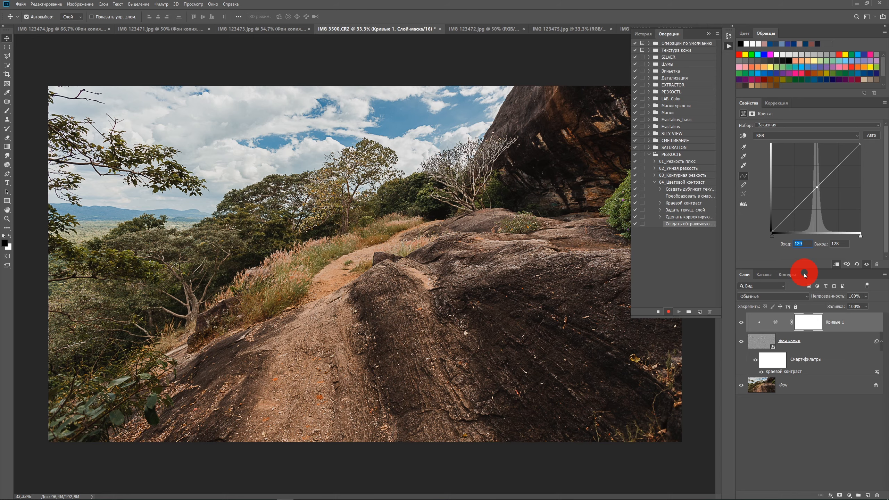
pyautogui.write('128')
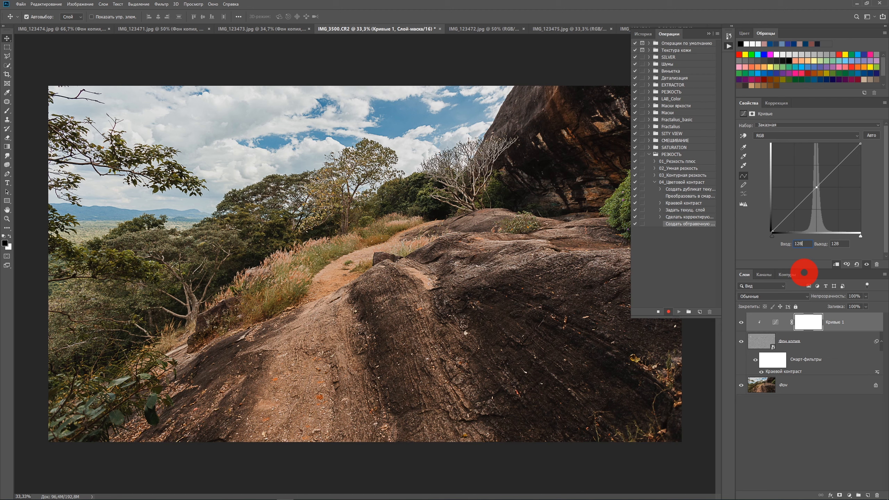
pyautogui.click(808, 196)
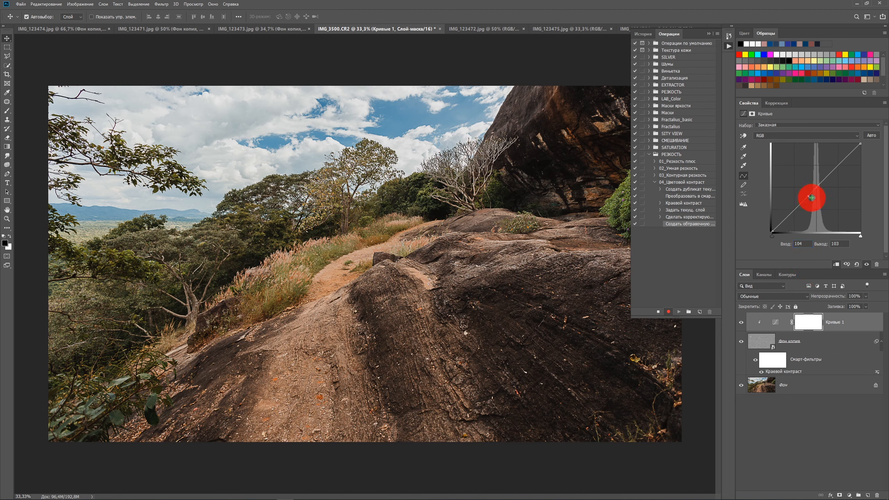
pyautogui.click(825, 178)
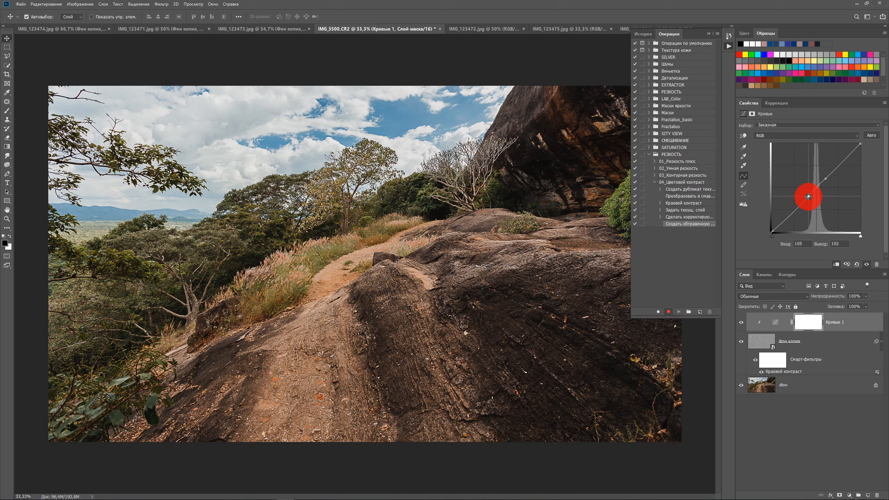
pyautogui.moveTo(807, 196); pyautogui.dragTo(827, 182)
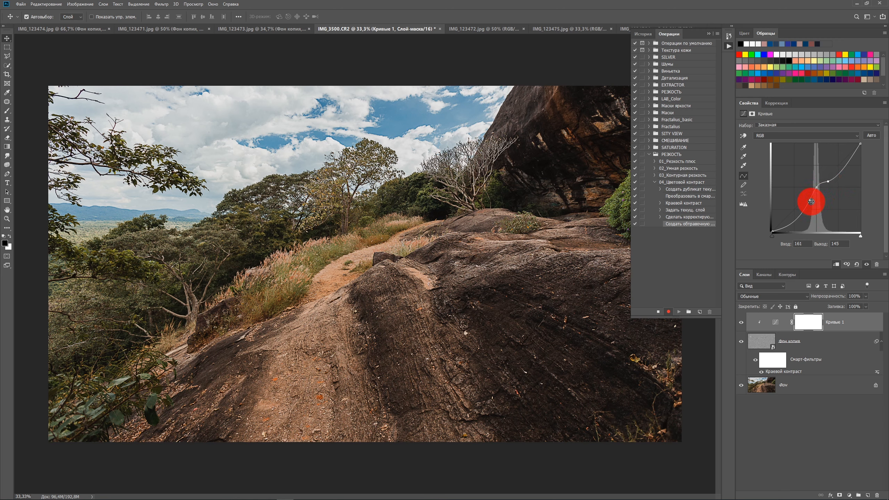
# Group the curves layer and the filtered copy under the default name Группа 1, and stop recording the action
pyautogui.click(834, 345)
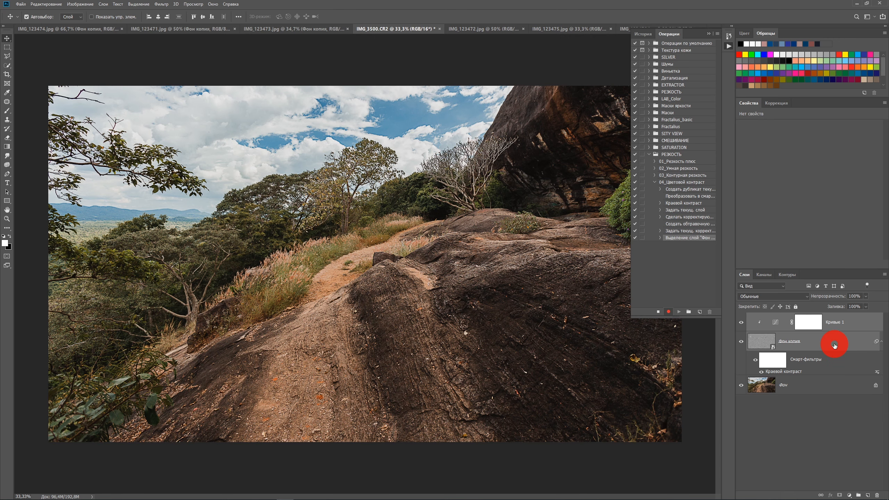
pyautogui.click(881, 342)
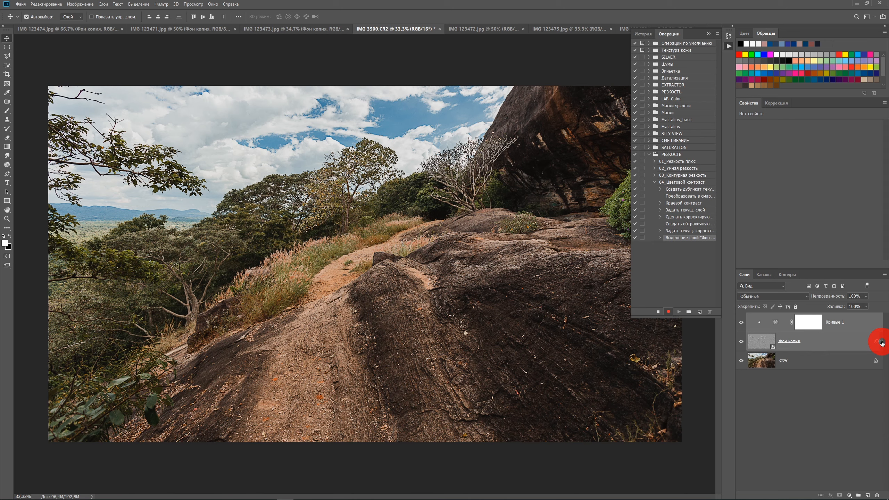
pyautogui.click(881, 342)
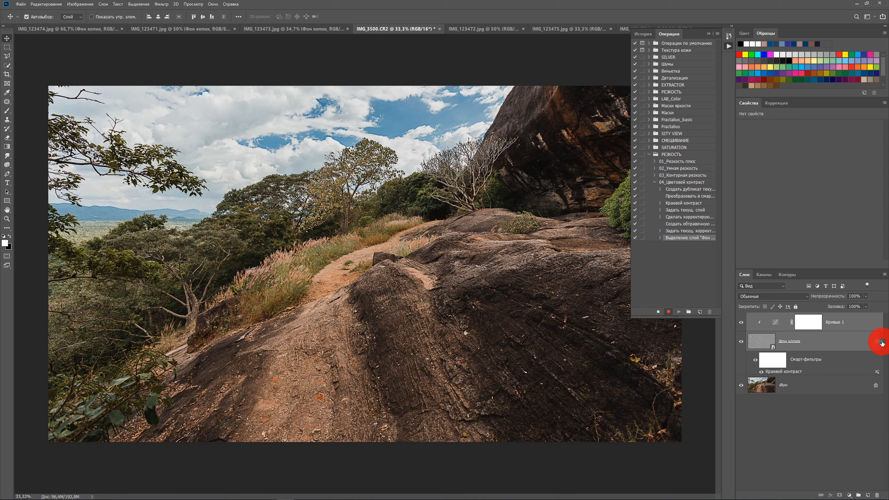
pyautogui.rightClick(839, 344)
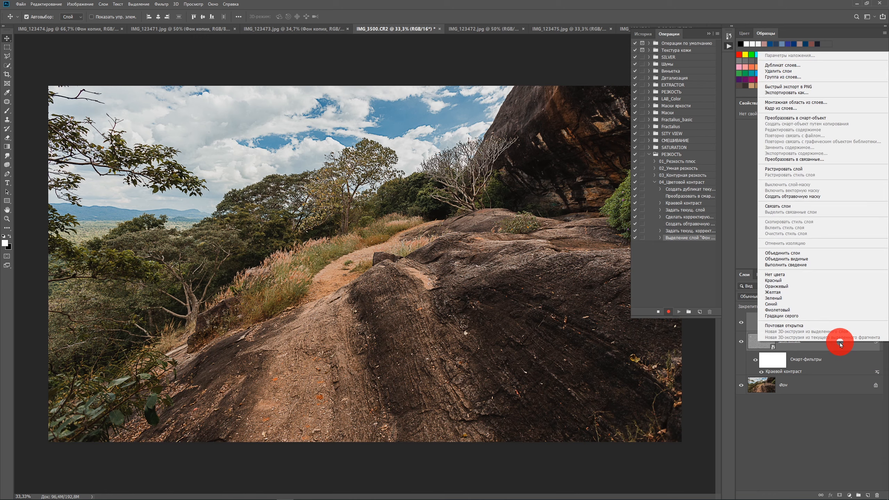
pyautogui.click(798, 80)
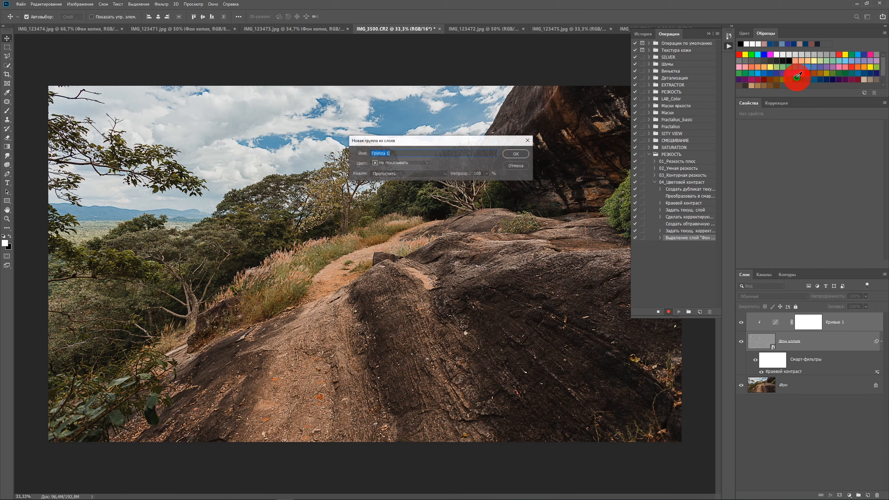
pyautogui.click(516, 155)
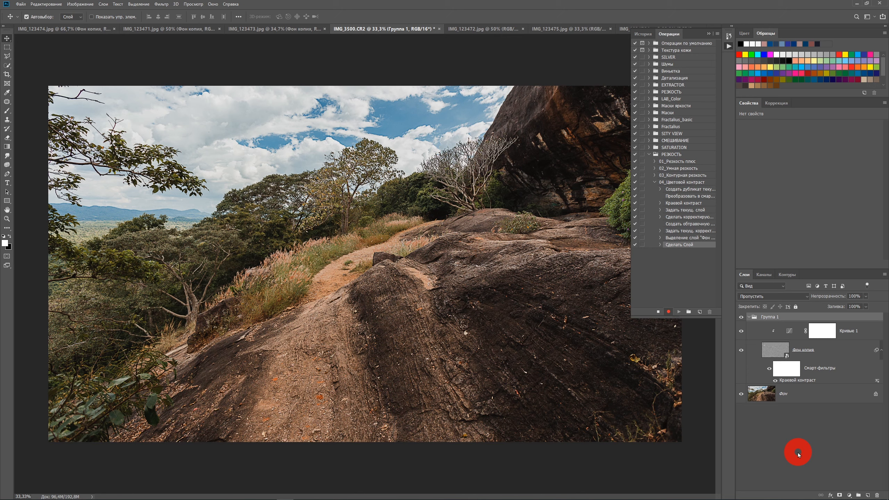
pyautogui.click(658, 312)
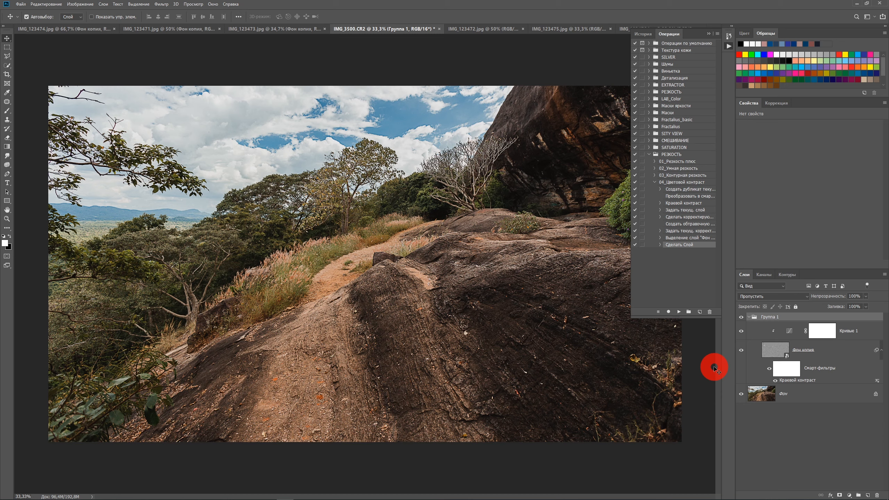
# Delete the group and replay the 04_Цветовой контраст action on the landscape's background layer
pyautogui.press('Delete')
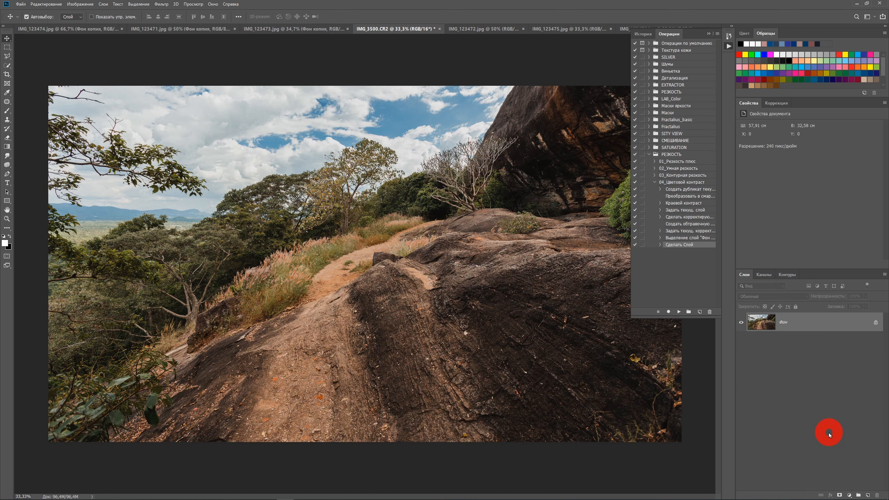
pyautogui.click(654, 181)
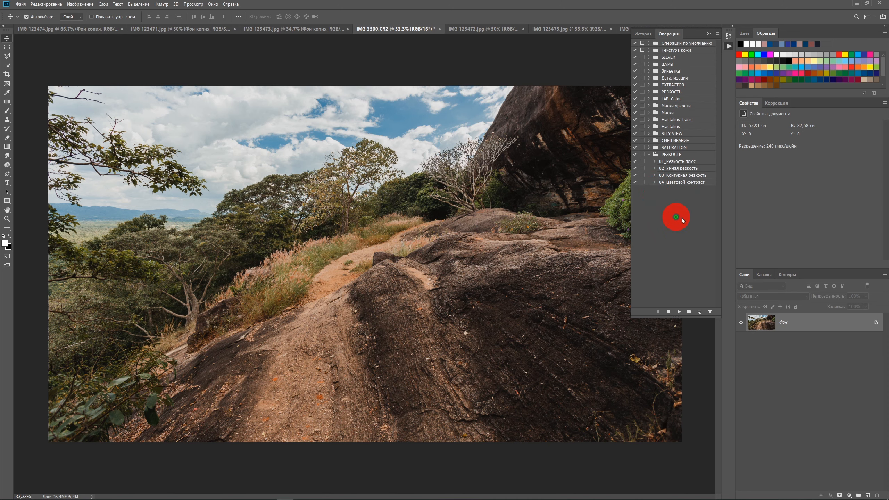
pyautogui.click(680, 183)
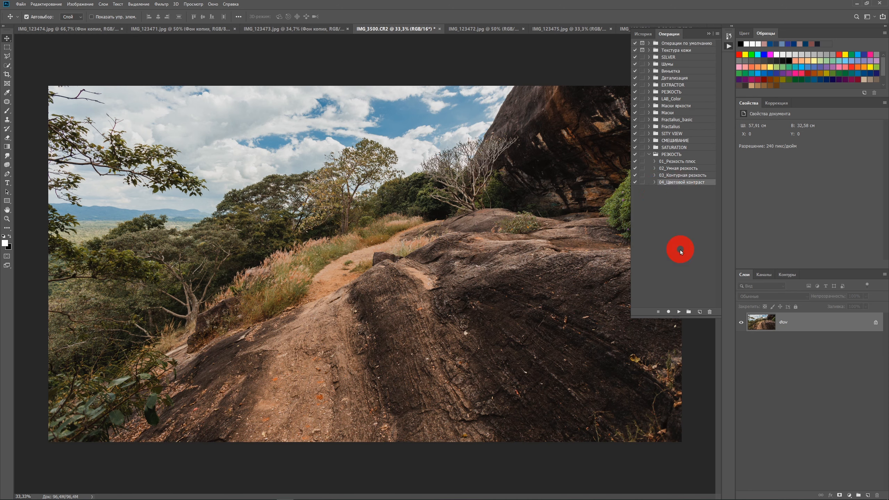
pyautogui.click(678, 311)
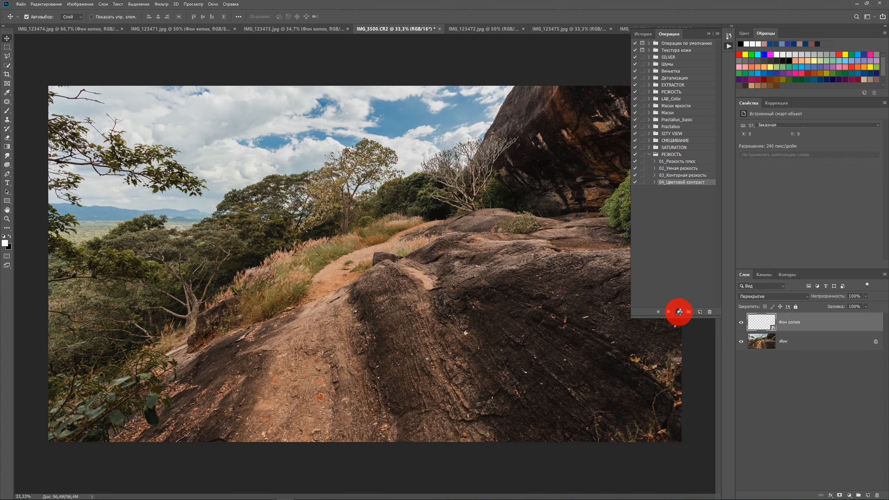
pyautogui.click(748, 317)
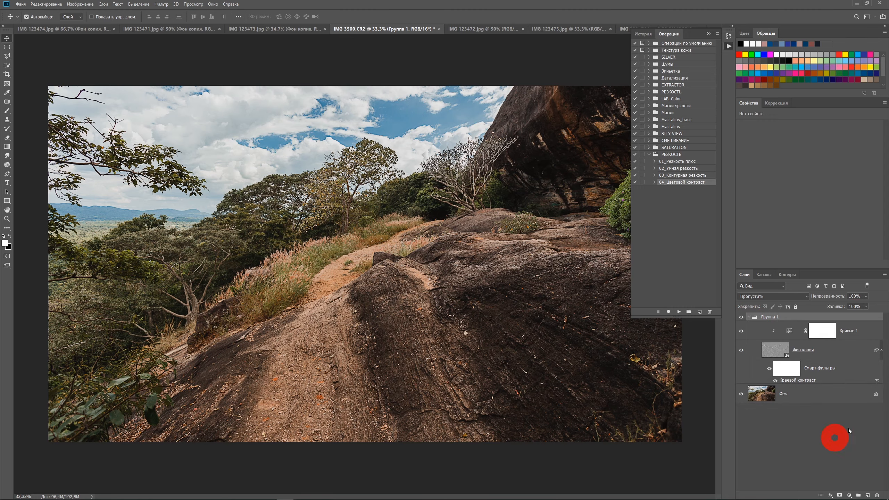
# Try varying the opacity of Группа 1 while inspecting the landscape's detail up close
pyautogui.hotkey('ctrl', '+')
pyautogui.hotkey('ctrl', '+')
pyautogui.moveTo(280, 363); pyautogui.dragTo(441, 330)
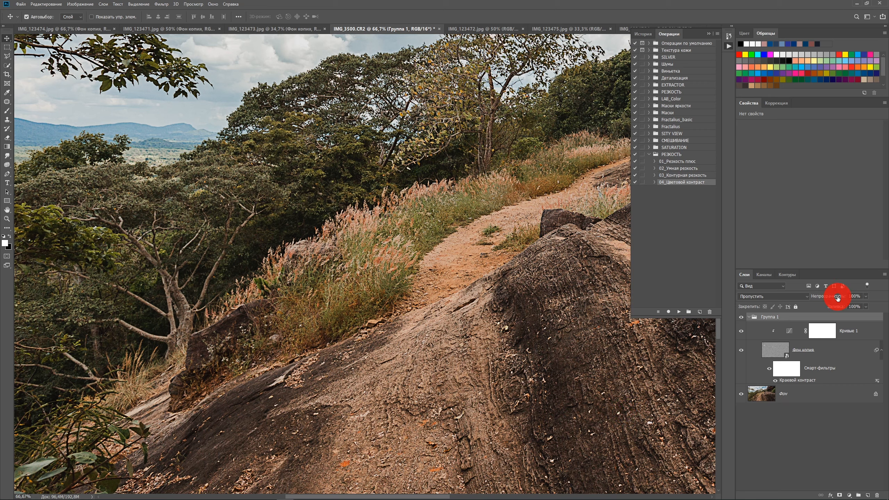
pyautogui.moveTo(837, 297); pyautogui.dragTo(879, 297)
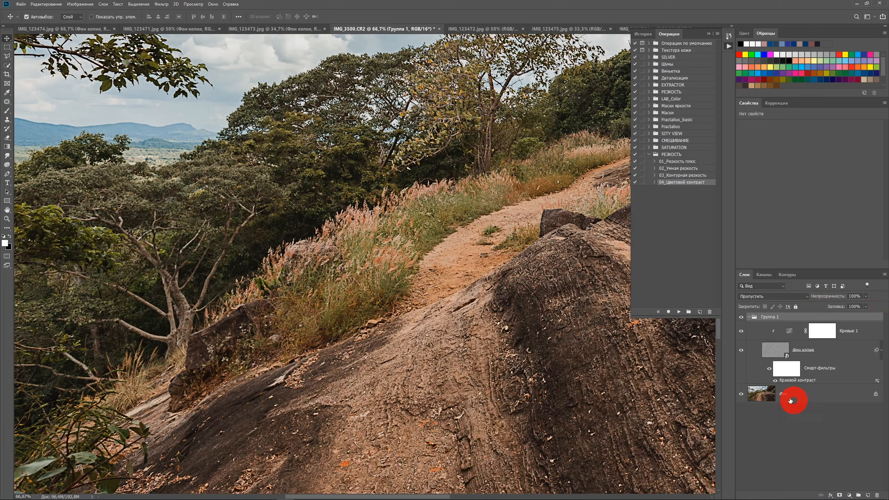
# Set the Краевой контраст smart filter's radius to 4 pixels
pyautogui.doubleClick(807, 381)
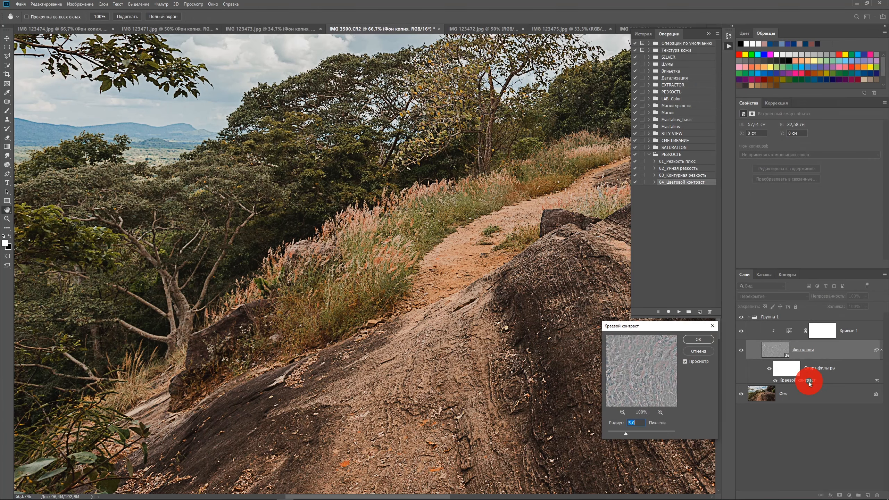
pyautogui.moveTo(680, 327); pyautogui.dragTo(629, 194)
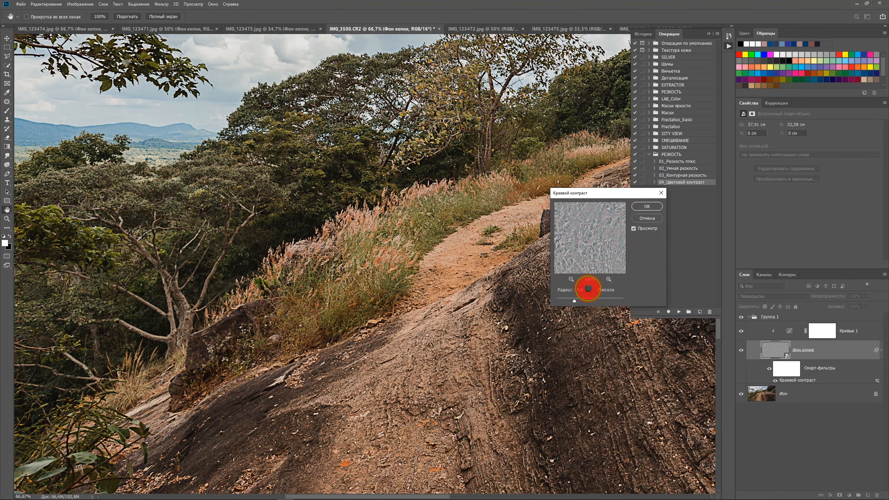
pyautogui.write('4')
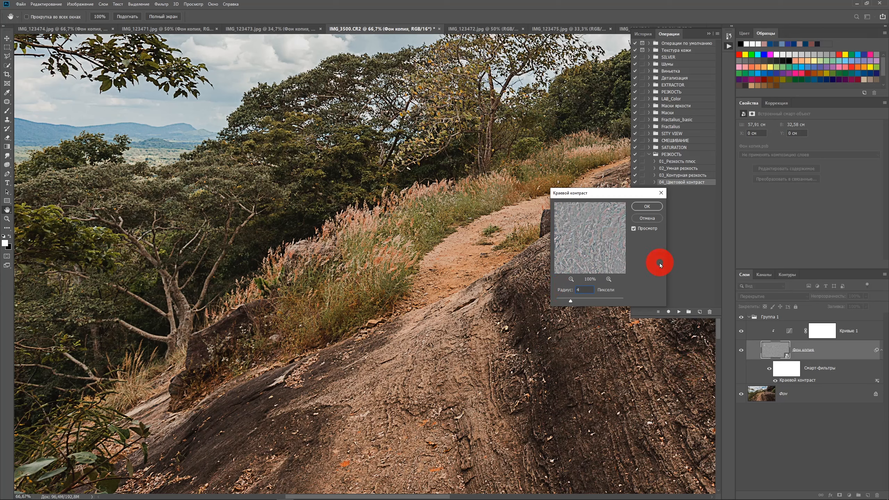
pyautogui.click(648, 207)
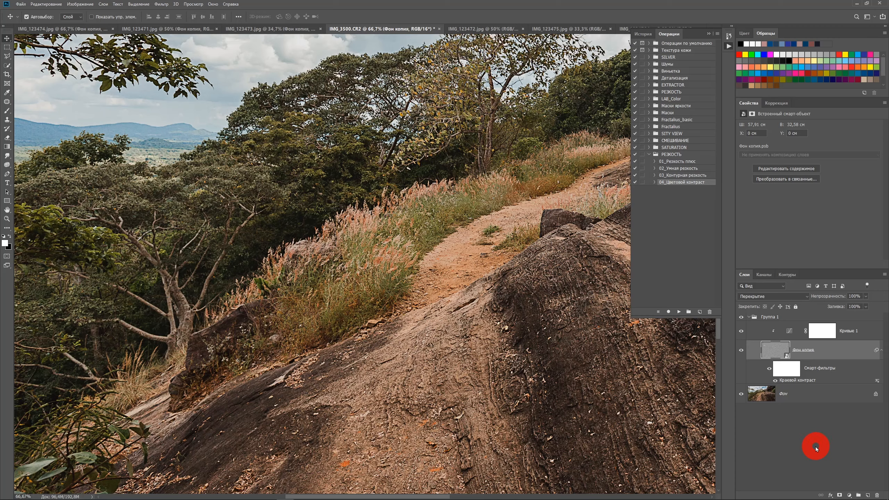
# Hide the background layer and inspect the isolated sharpening relief together with the shadow and highlight points of the Кривые 1 curve
pyautogui.click(789, 331)
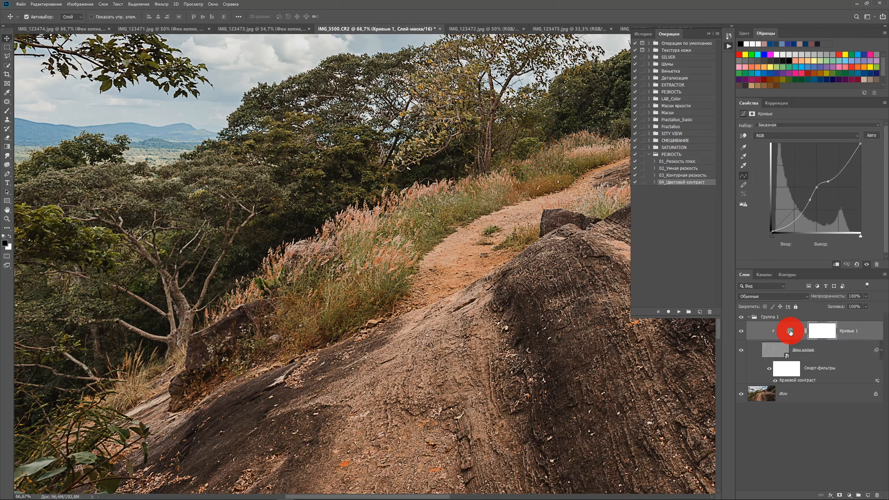
pyautogui.hotkey('ctrl', '+')
pyautogui.moveTo(542, 210); pyautogui.dragTo(452, 290)
pyautogui.moveTo(502, 226); pyautogui.dragTo(503, 209)
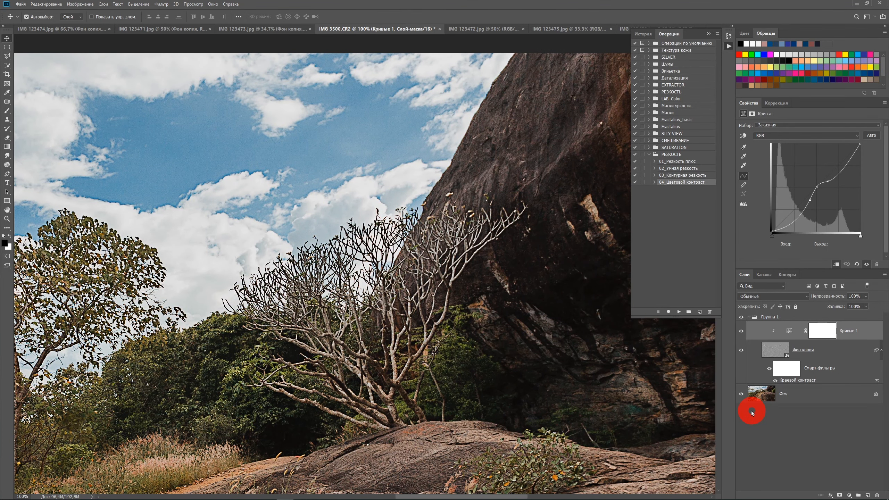
pyautogui.click(741, 395)
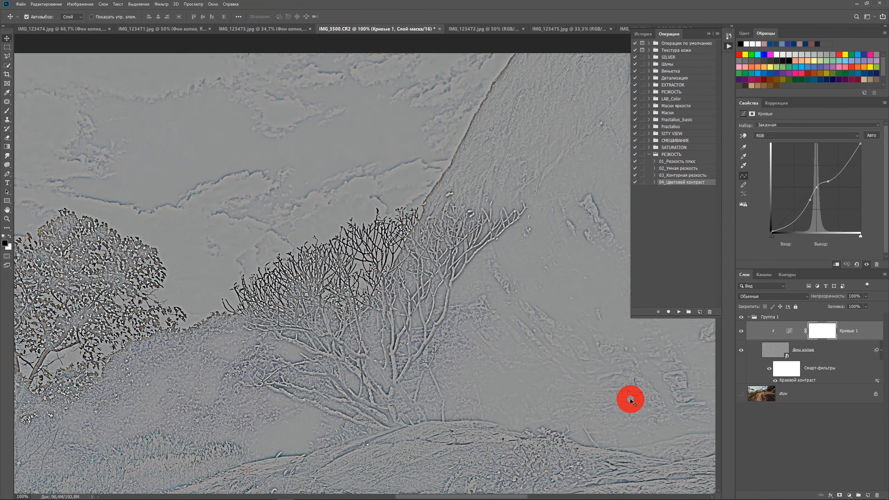
pyautogui.click(811, 200)
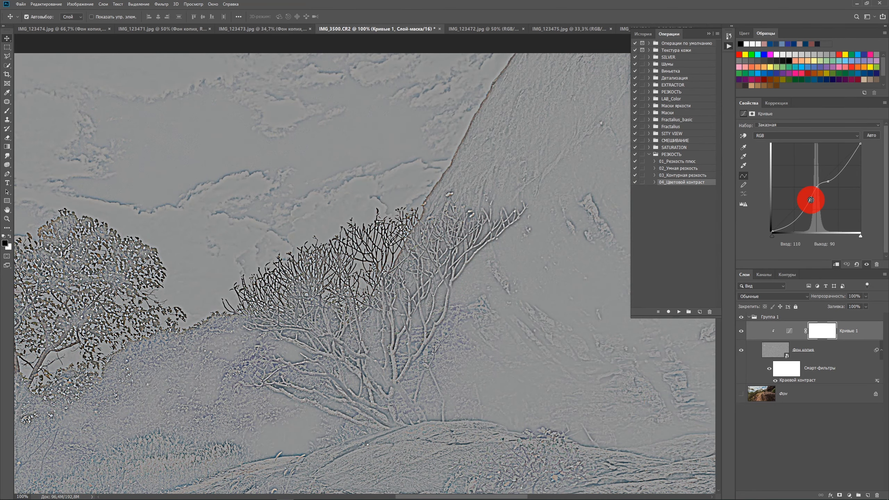
pyautogui.click(828, 181)
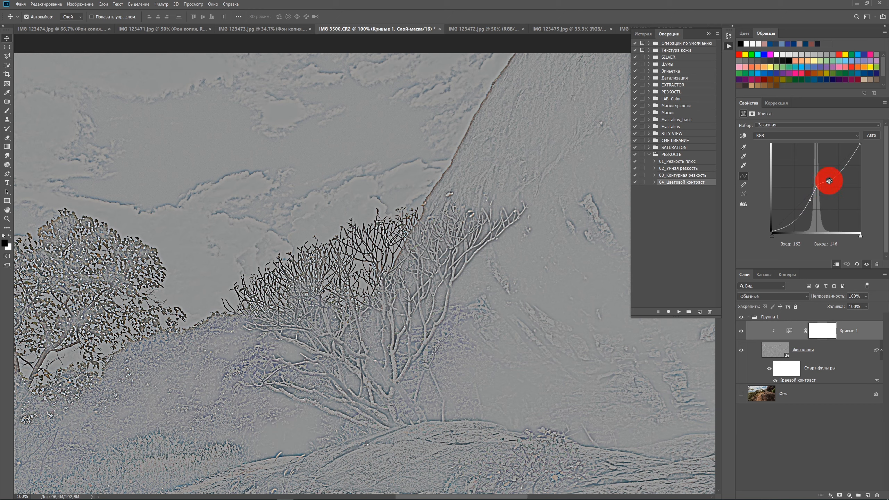
# Try flattening the Кривые 1 curve to a nearly straight line and examine the contours around the bare tree
pyautogui.moveTo(828, 181); pyautogui.dragTo(805, 199)
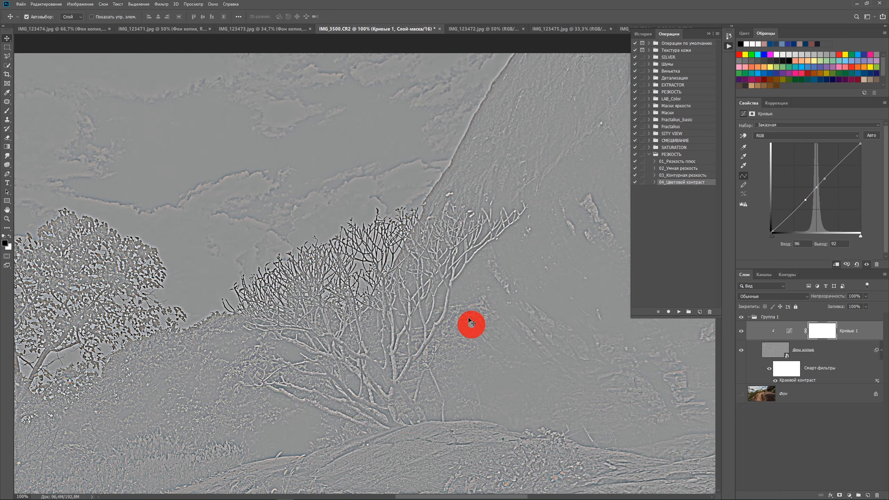
pyautogui.moveTo(254, 324)
pyautogui.mouseDown()
pyautogui.moveTo(427, 274)
pyautogui.moveTo(462, 252)
pyautogui.moveTo(440, 285)
pyautogui.moveTo(262, 293)
pyautogui.mouseUp()
pyautogui.moveTo(427, 288); pyautogui.dragTo(353, 282)
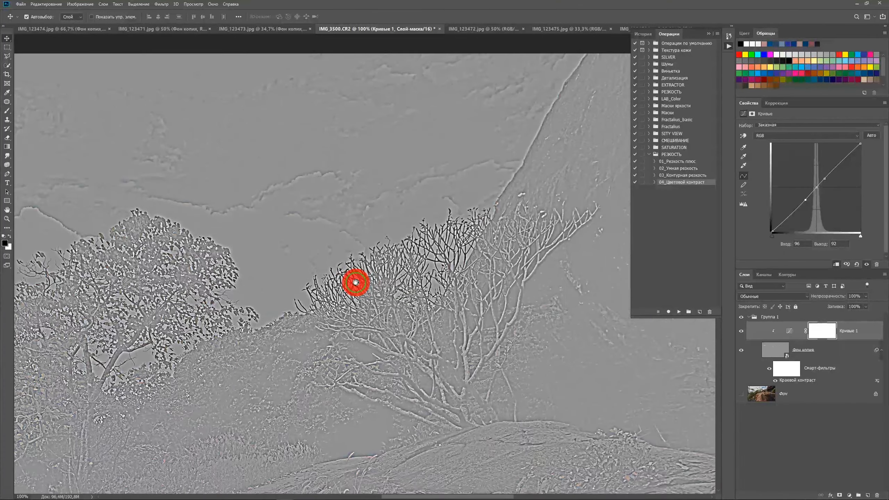
pyautogui.moveTo(492, 200); pyautogui.dragTo(365, 233)
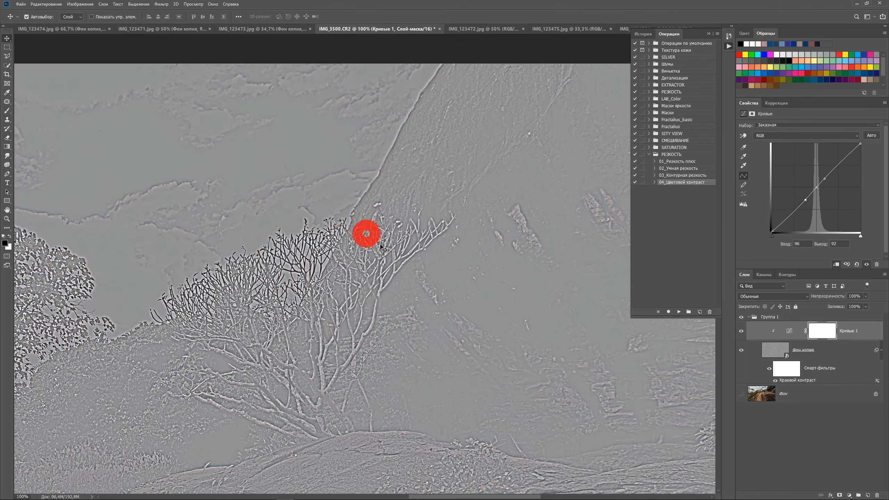
# Reshape the Кривые 1 curve into a steeper contrast curve with its lower point at input 105, output 89, and show the background layer again
pyautogui.moveTo(826, 177); pyautogui.dragTo(808, 200)
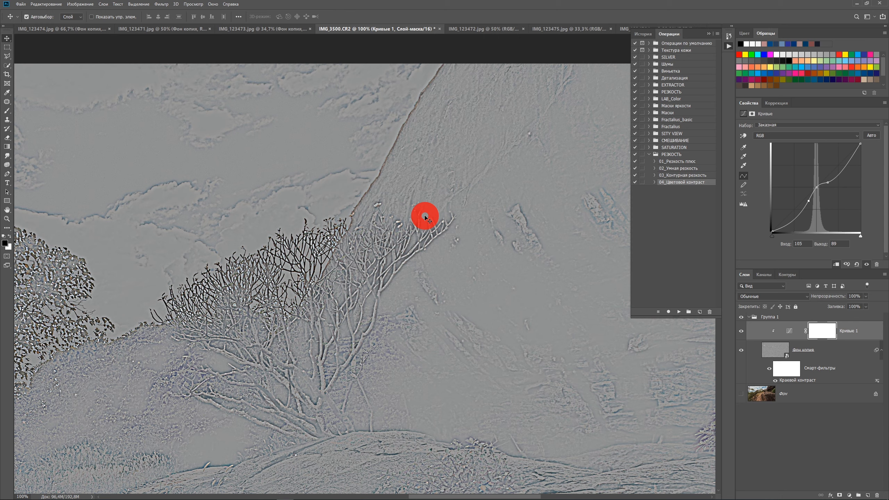
pyautogui.hotkey('ctrl', '0')
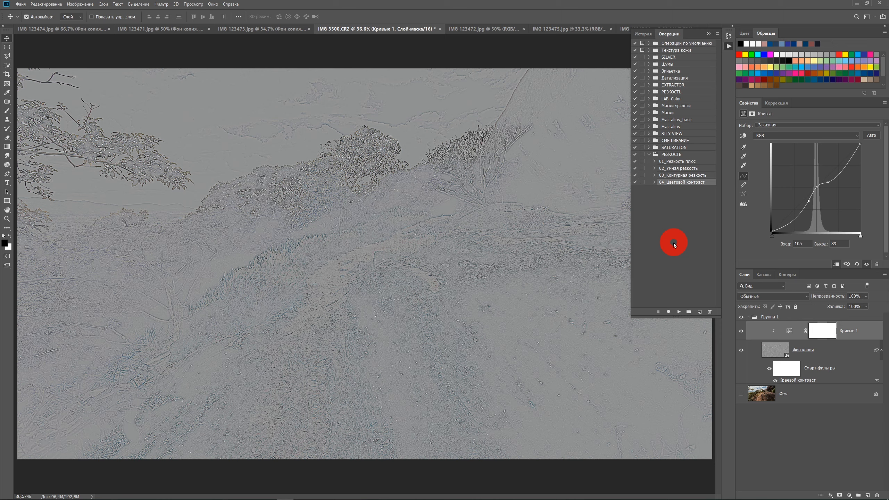
pyautogui.click(729, 45)
pyautogui.click(740, 394)
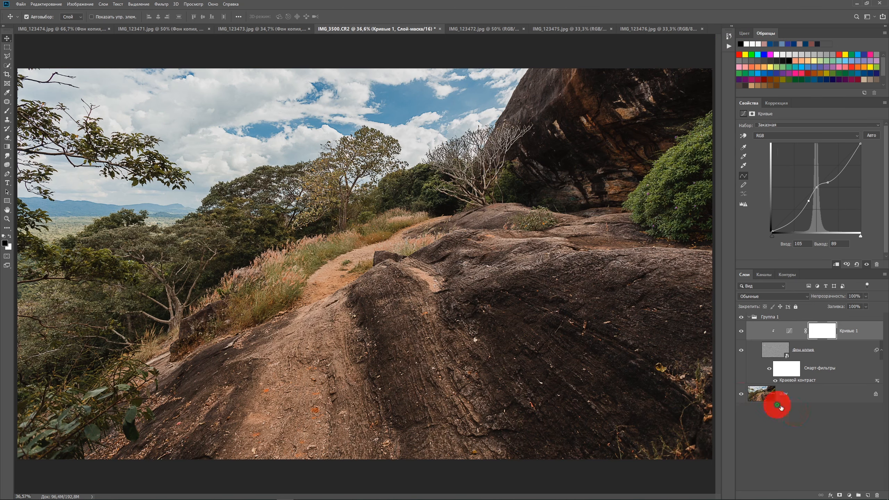
# Compare the whole landscape with and without Группа 1 by toggling the group's visibility
pyautogui.click(798, 318)
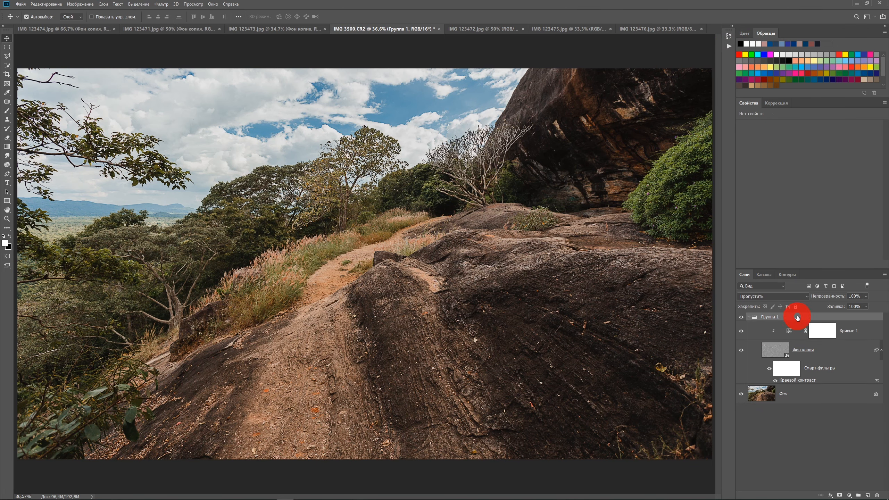
pyautogui.click(741, 318)
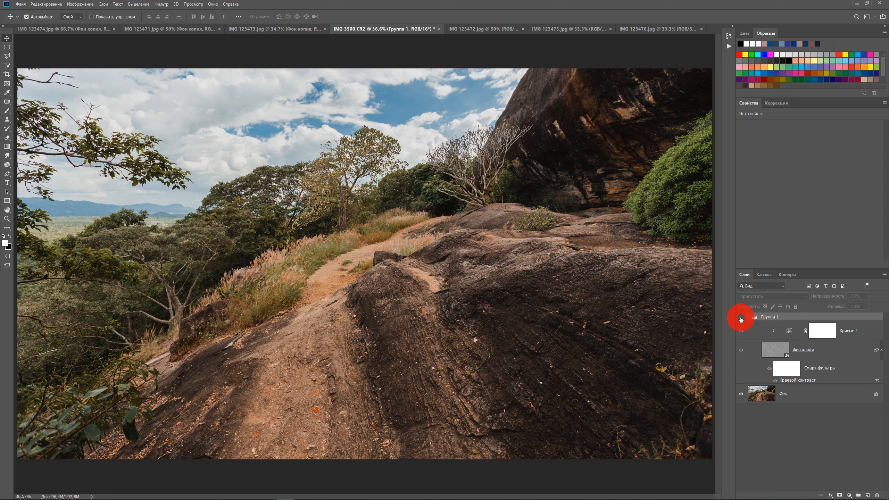
pyautogui.click(741, 318)
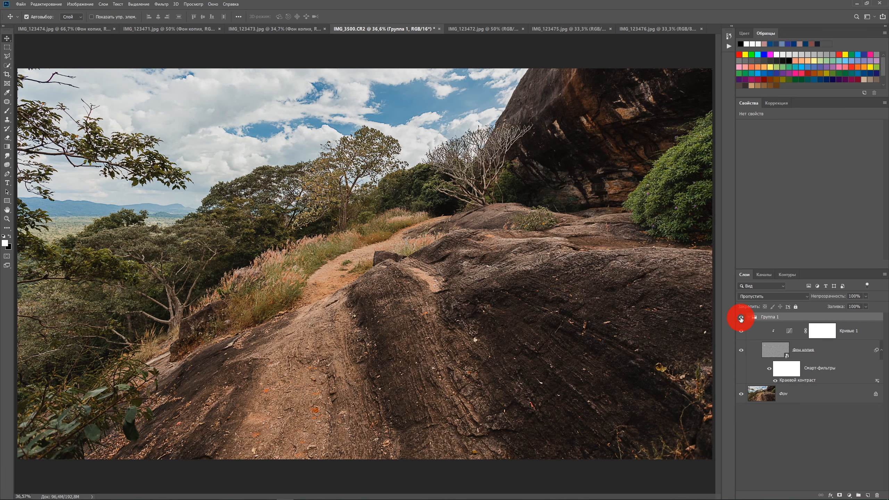
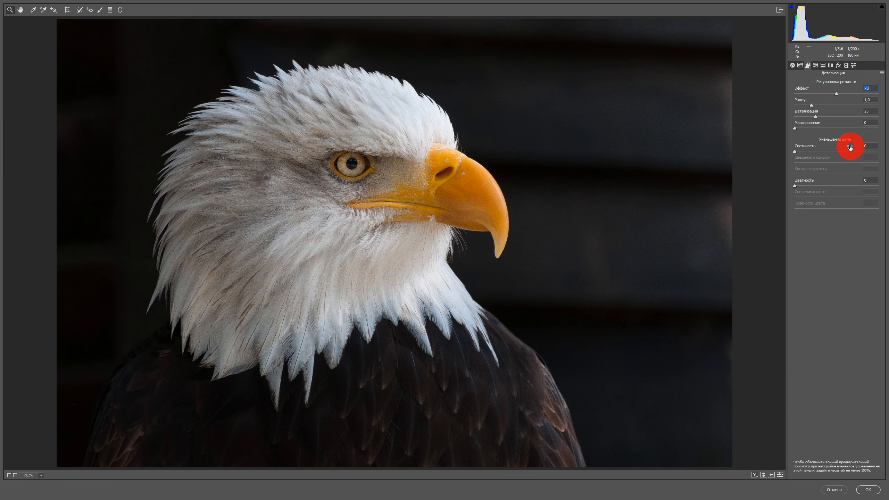
# Set the Camera Raw sharpening radius to 1.2, detail to 35 and masking to 70 for the eagle photo
pyautogui.moveTo(811, 106); pyautogui.dragTo(825, 120)
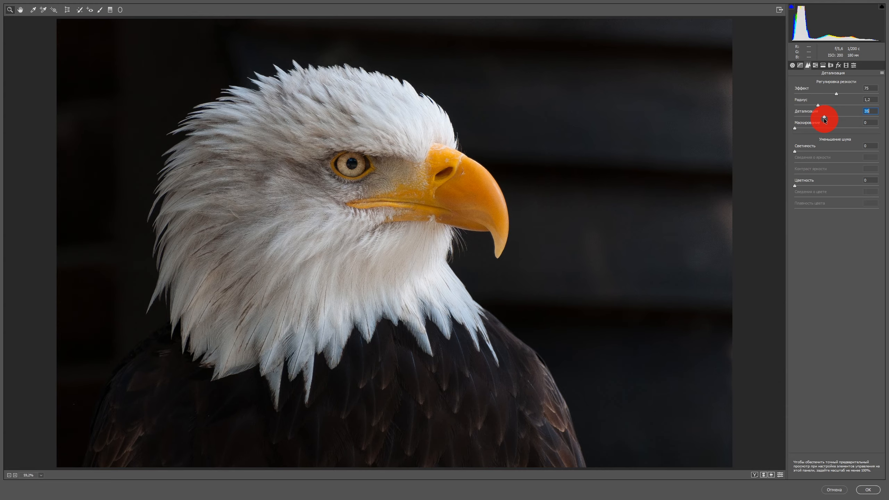
pyautogui.keyDown('alt'); pyautogui.click(794, 129); pyautogui.keyUp('alt')
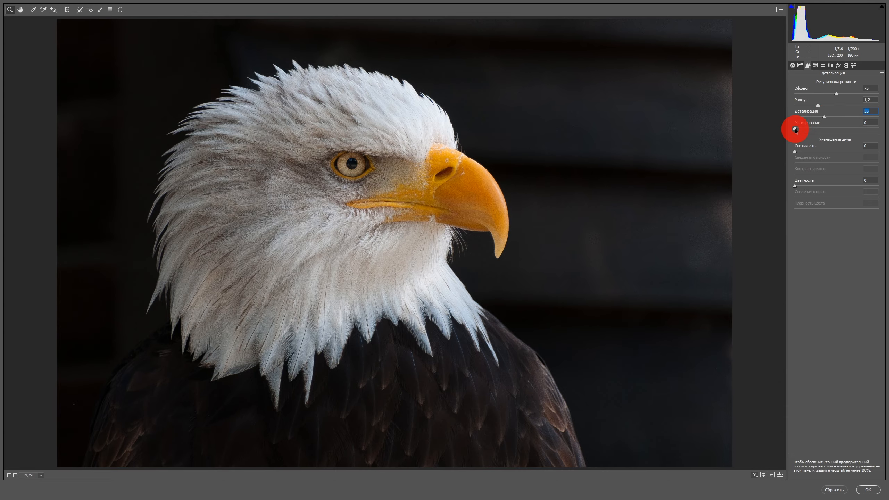
pyautogui.moveTo(795, 129); pyautogui.dragTo(853, 126)
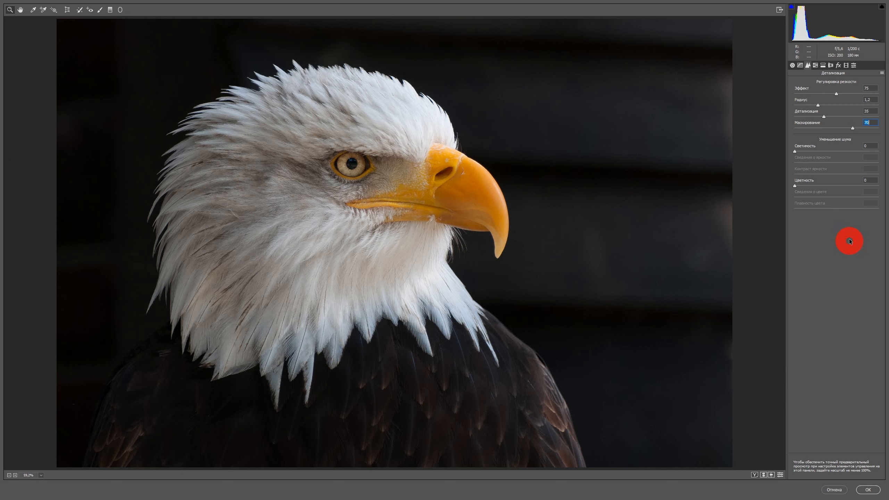
# Apply the Camera Raw filter with luminance noise reduction 5 and luminance detail 0, and stop recording the action
pyautogui.moveTo(799, 149); pyautogui.dragTo(883, 153)
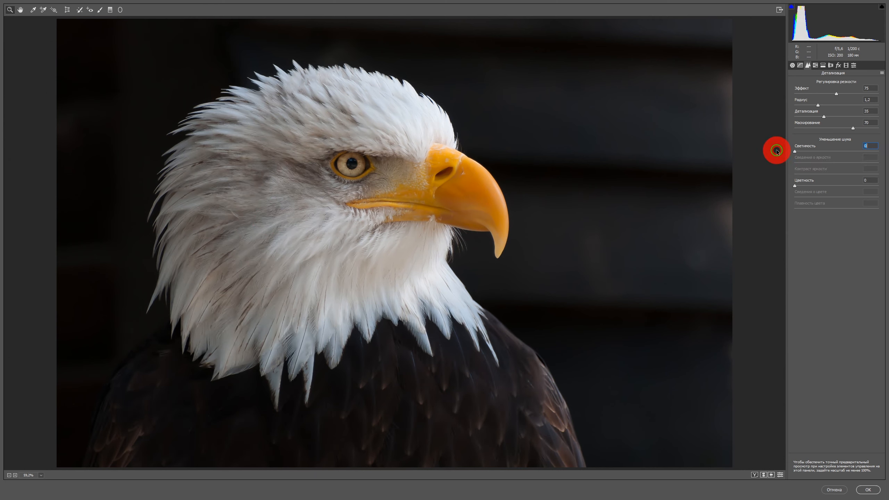
pyautogui.write('0')
pyautogui.write('5')
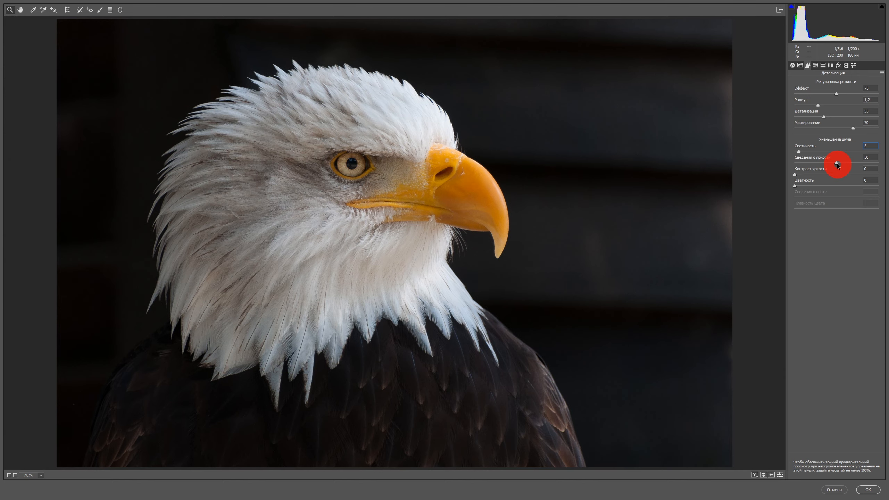
pyautogui.moveTo(836, 163); pyautogui.dragTo(760, 166)
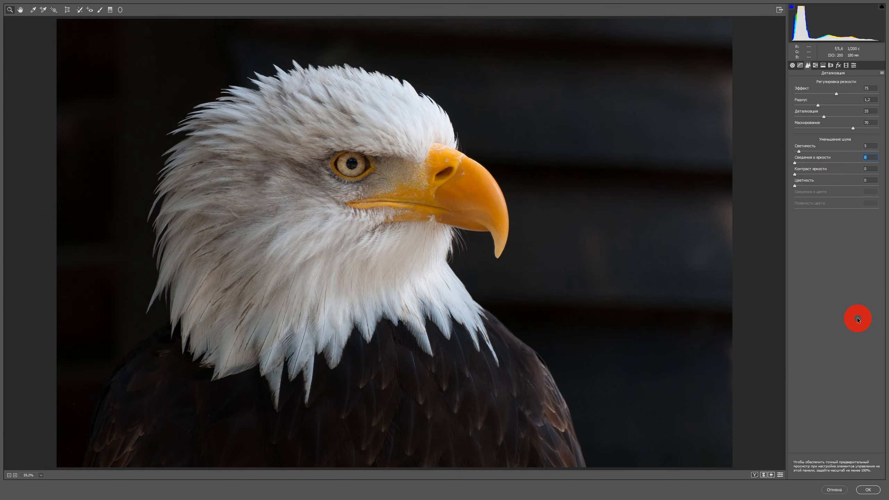
pyautogui.click(867, 489)
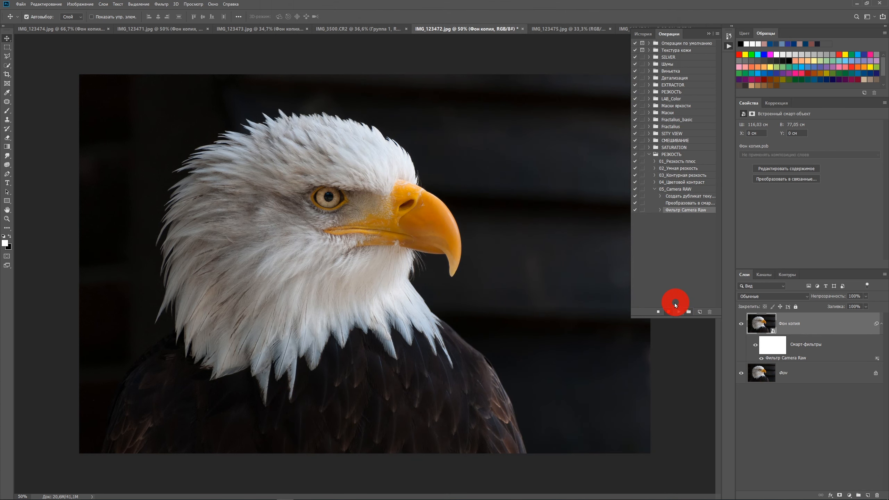
pyautogui.click(659, 312)
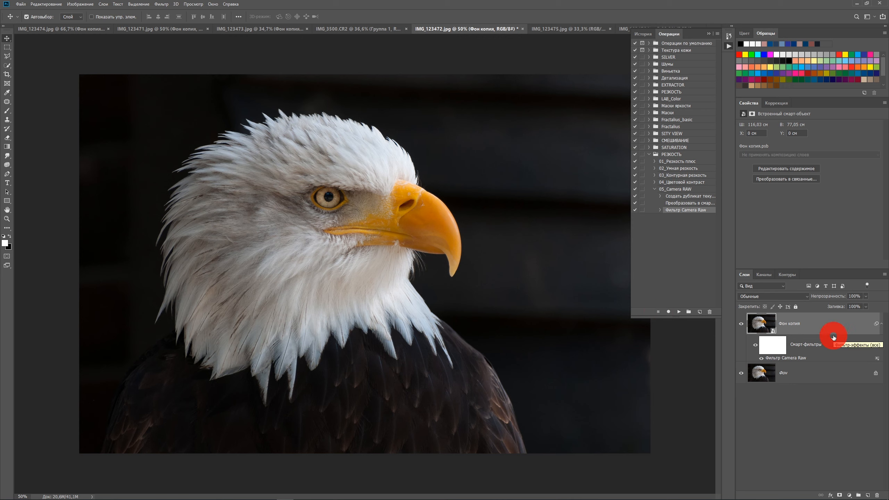
# Delete the filtered copy layer and replay the 05_Camera RAW action on the eagle's background layer
pyautogui.press('Delete')
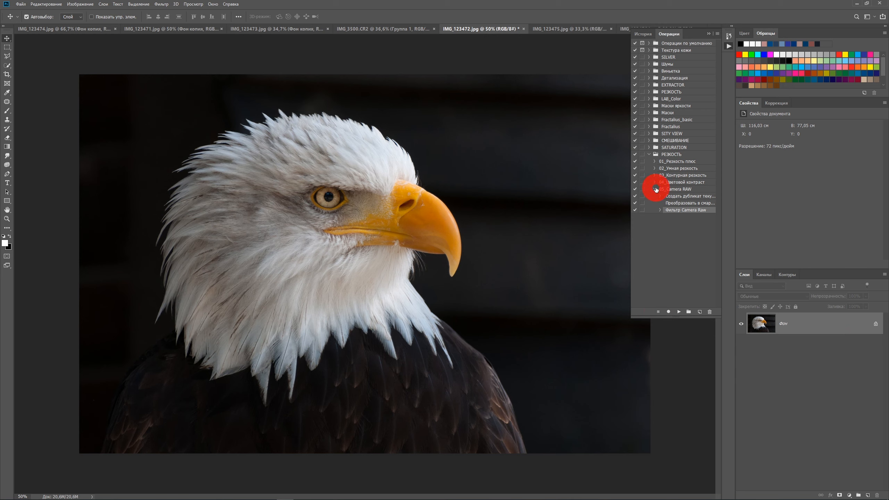
pyautogui.click(654, 189)
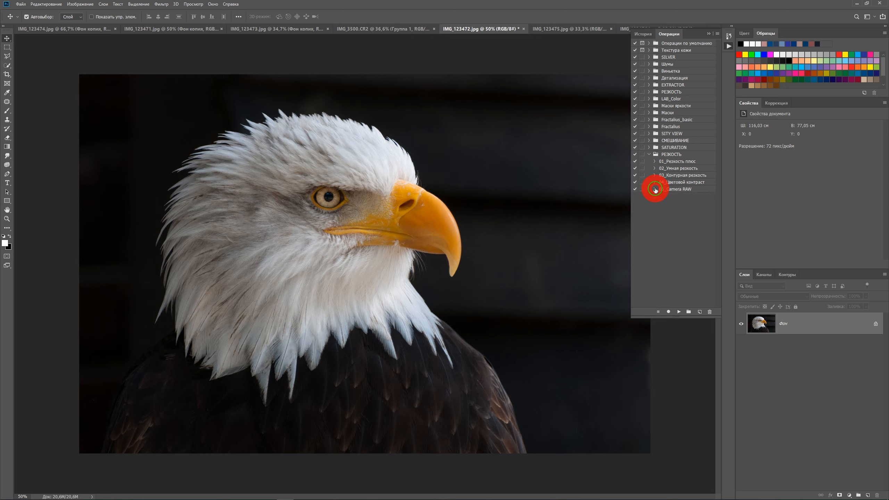
pyautogui.click(681, 189)
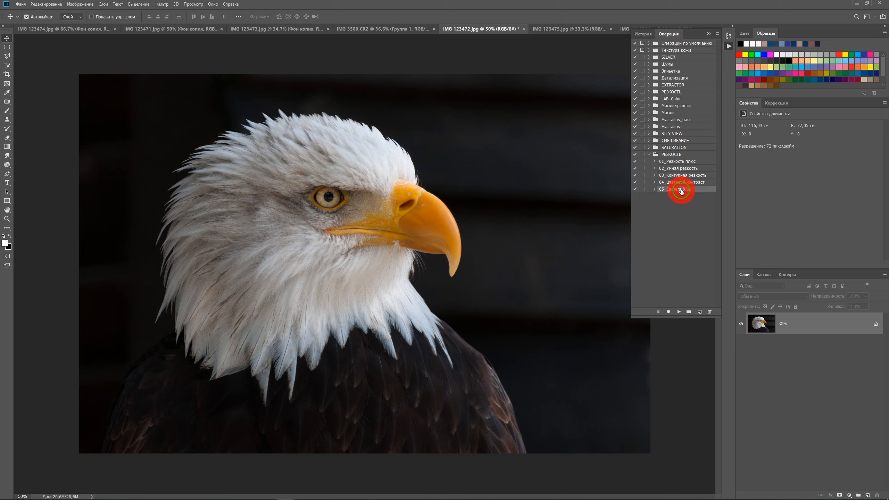
pyautogui.click(678, 312)
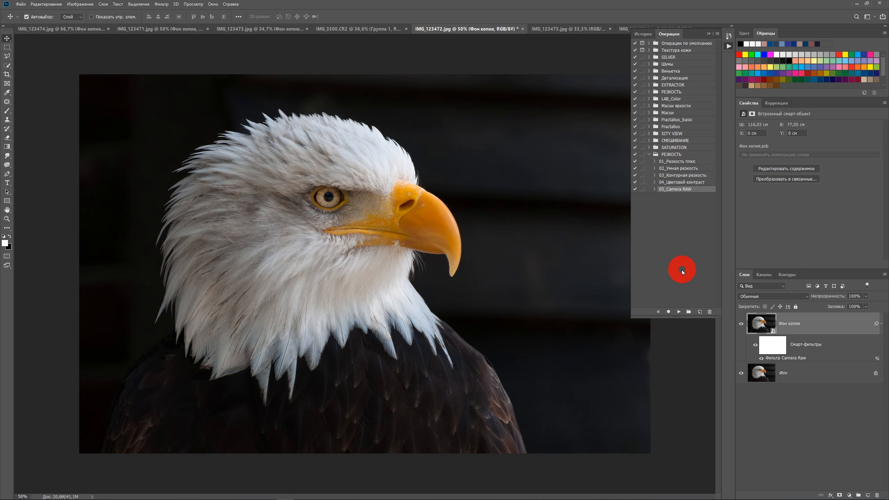
# Compare the eagle's feather detail at 100% with and without the sharpened copy layer
pyautogui.hotkey('ctrl', '+')
pyautogui.hotkey('ctrl', '+')
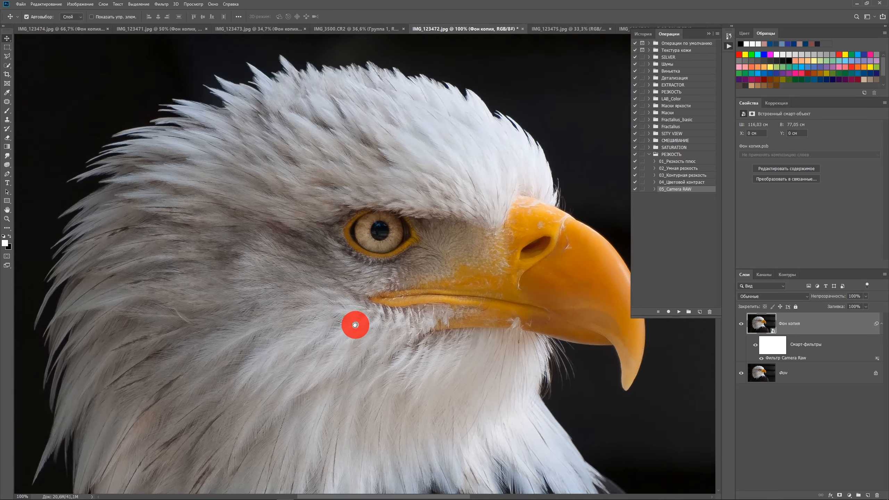
pyautogui.click(741, 324)
pyautogui.click(742, 325)
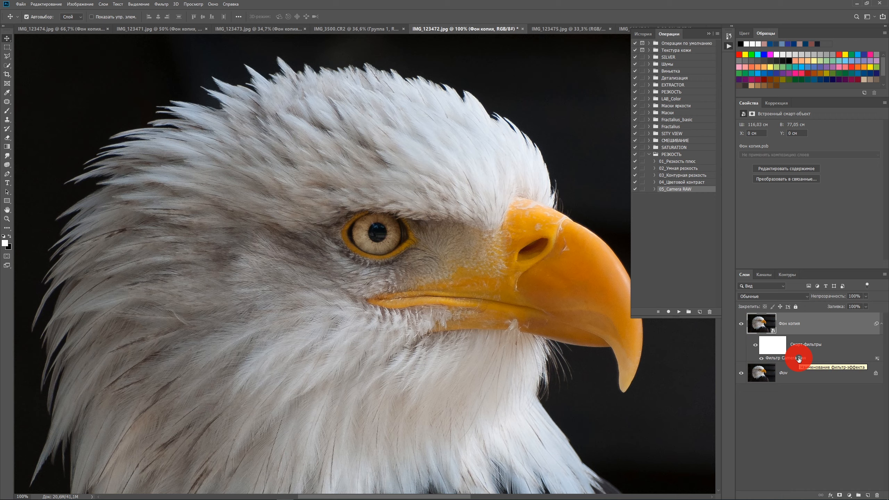
# Edit the Camera Raw smart filter, raising the sharpening amount to 109 and increasing the detail value
pyautogui.doubleClick(798, 358)
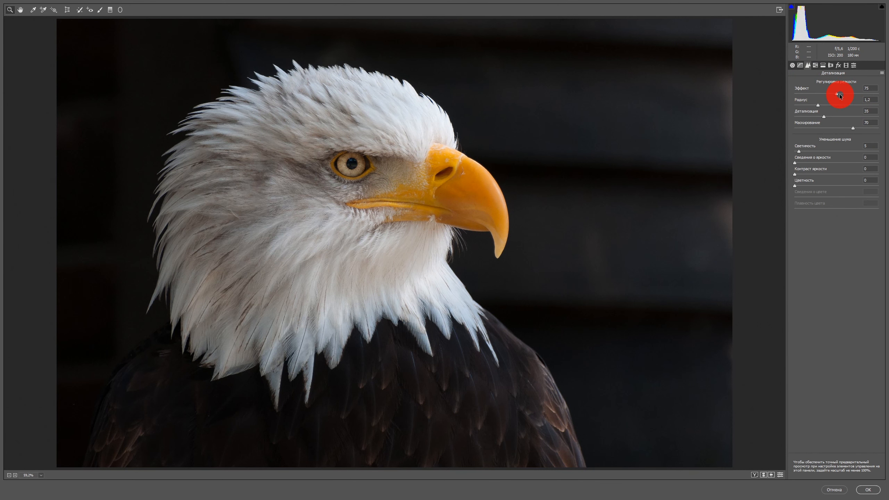
pyautogui.moveTo(840, 96); pyautogui.dragTo(829, 118)
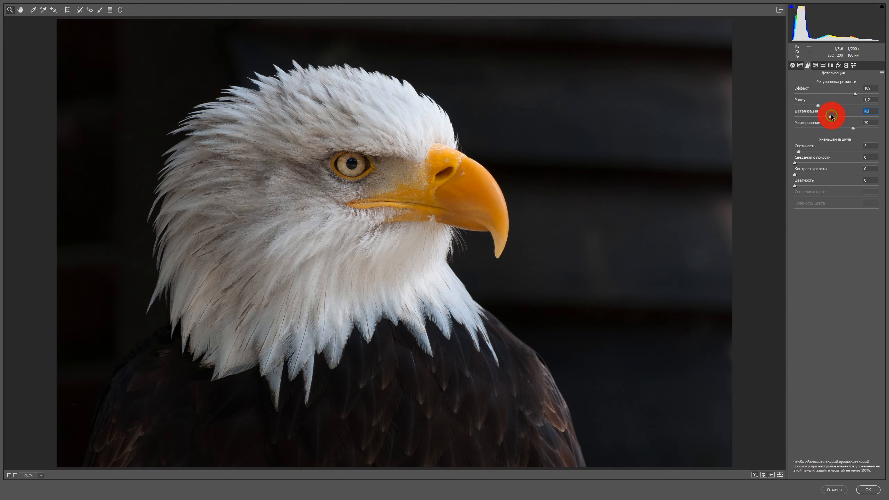
pyautogui.click(867, 489)
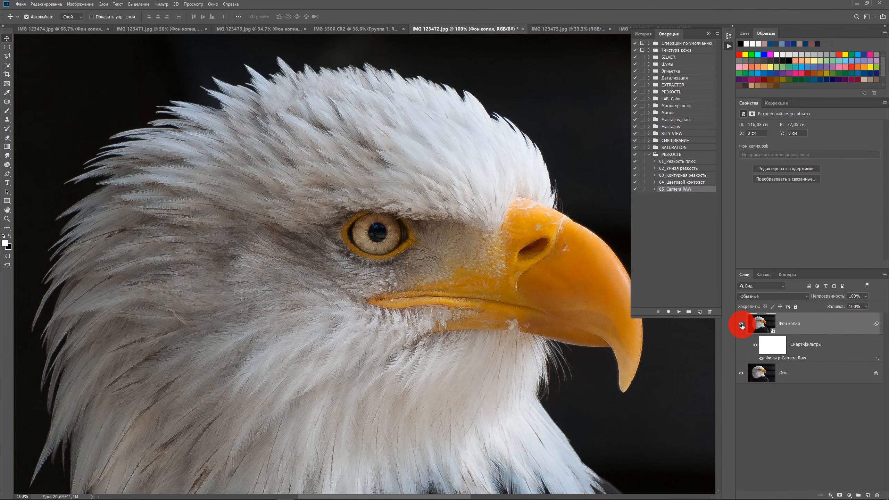
pyautogui.hotkey('ctrl', '0')
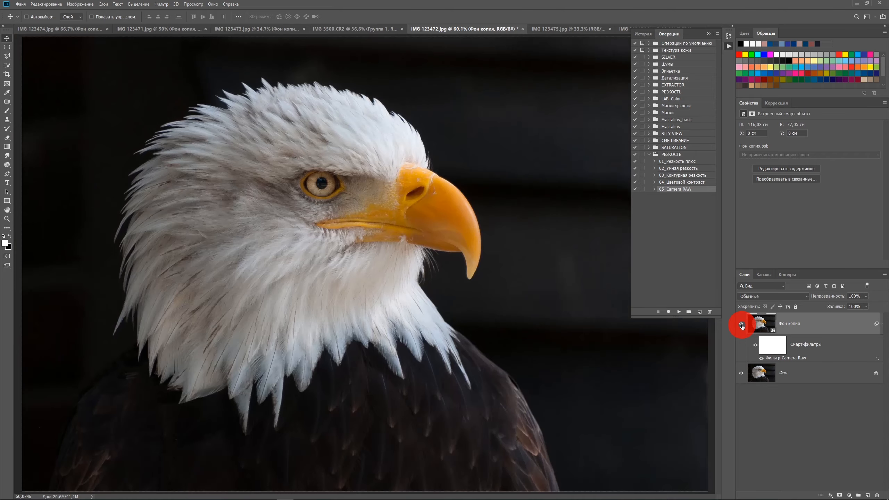
# Switch to IMG_123475.jpg and start recording a new action named 06_Размытие in the РЕЗКОСТЬ set
pyautogui.click(729, 47)
pyautogui.click(579, 28)
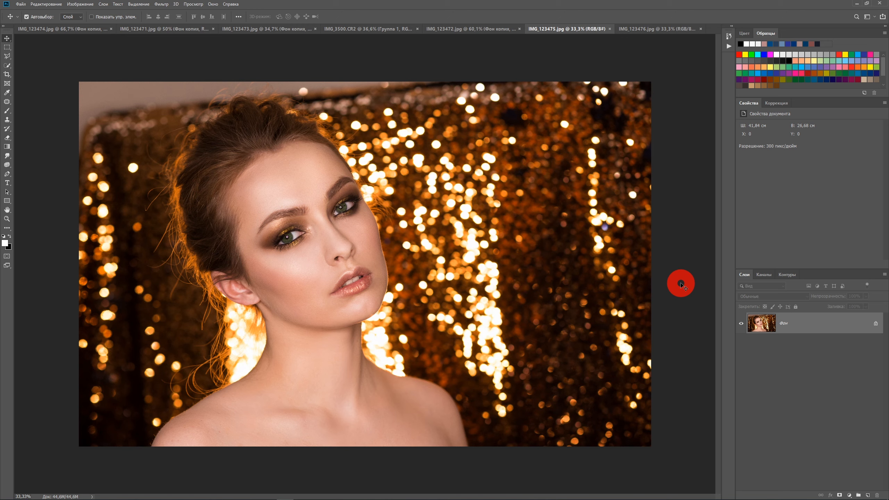
pyautogui.hotkey('alt', 'F9')
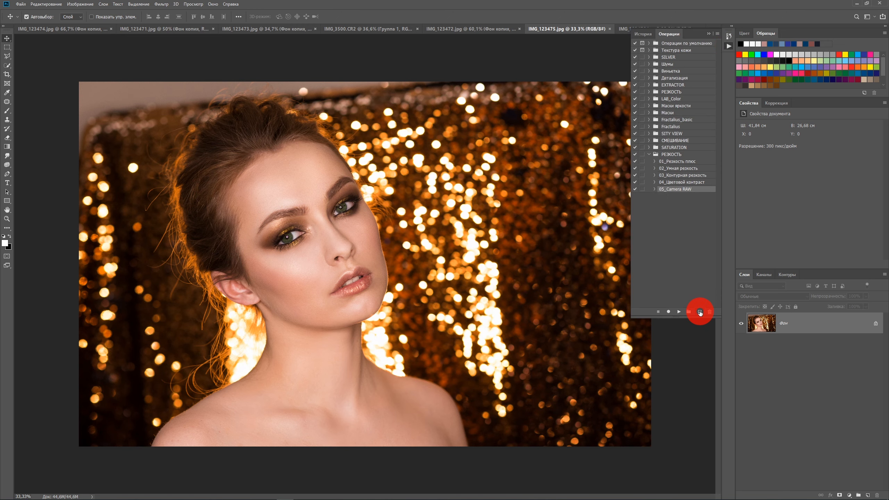
pyautogui.click(699, 311)
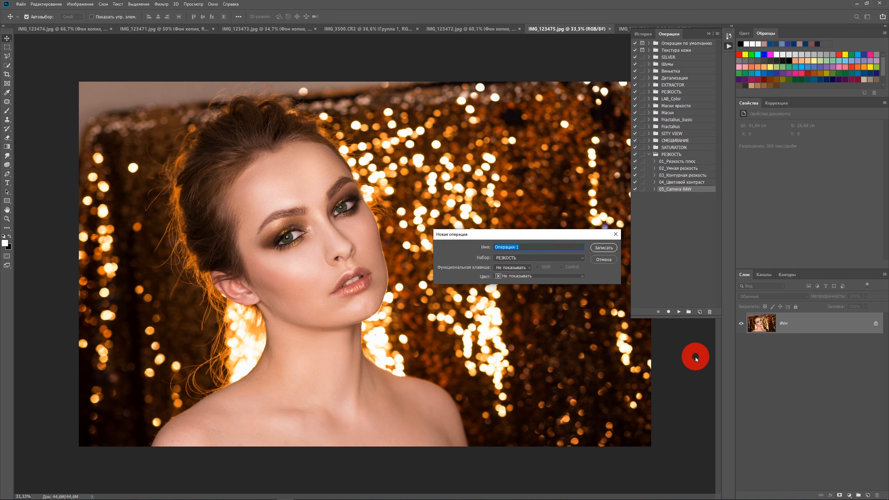
pyautogui.write('06_Hfp')
pyautogui.press('BackSpace')
pyautogui.press('BackSpace')
pyautogui.press('BackSpace')
pyautogui.hotkey('alt', 'shift')
pyautogui.write('Размытие')
pyautogui.click(603, 247)
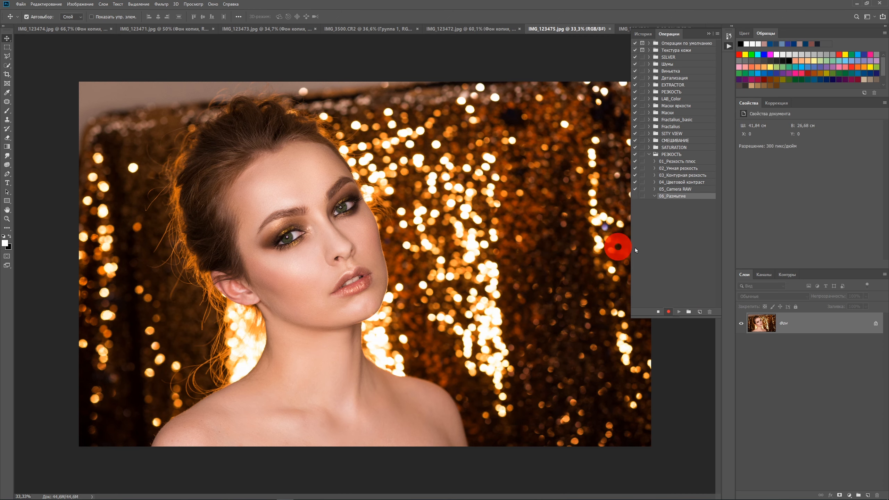
# Duplicate the portrait's background layer twice, keeping the second copy on top of the layer stack
pyautogui.moveTo(856, 326); pyautogui.dragTo(868, 493)
pyautogui.moveTo(854, 350); pyautogui.dragTo(866, 489)
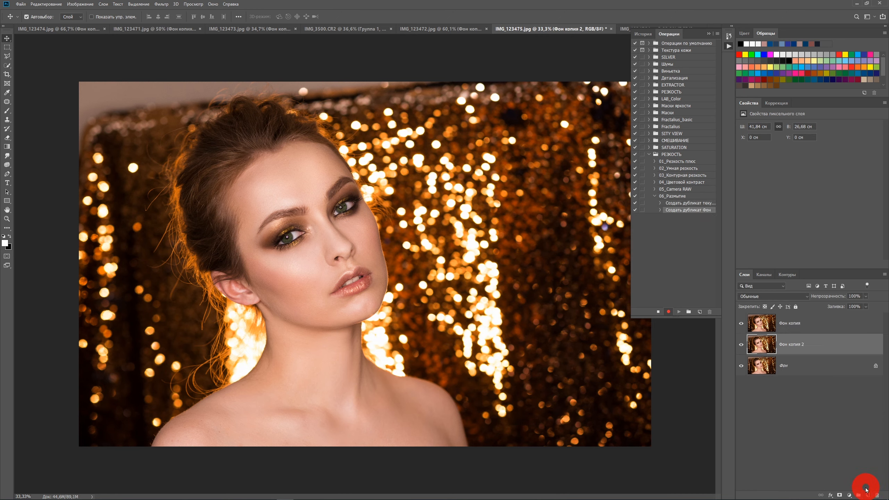
pyautogui.click(837, 328)
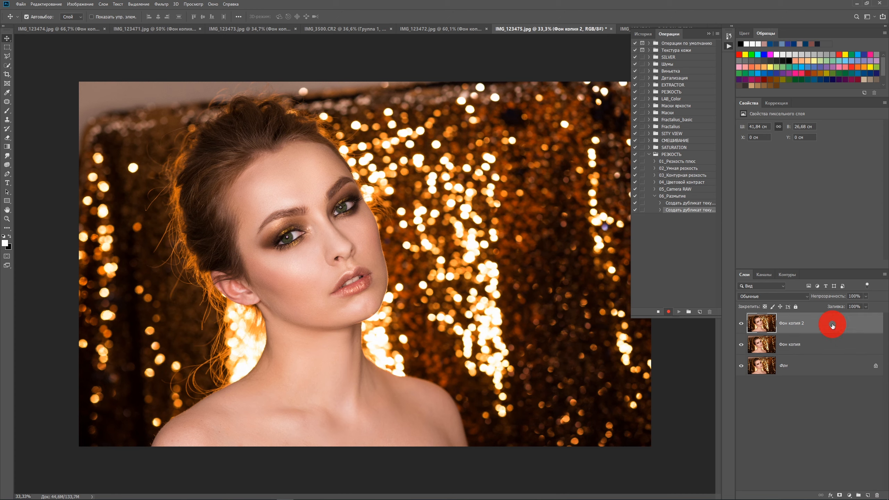
# Set the top copy's blend mode to Vivid Light (Яркий свет) and invert its colours
pyautogui.click(810, 297)
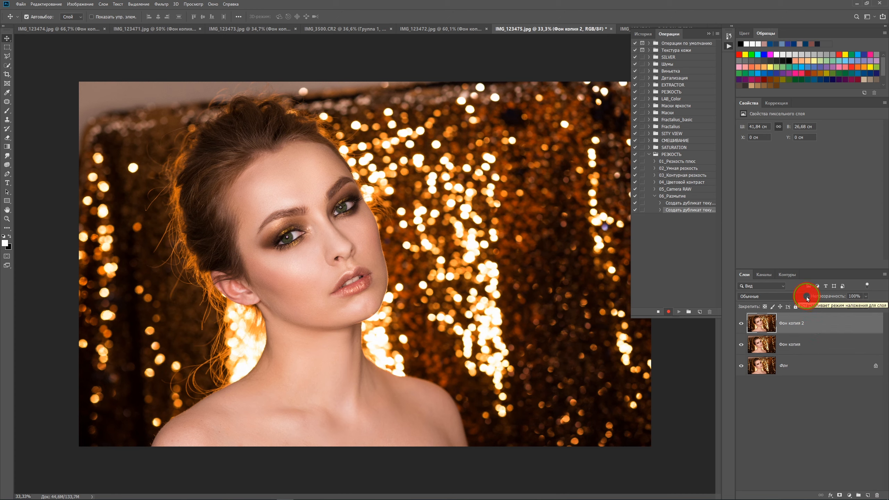
pyautogui.click(807, 298)
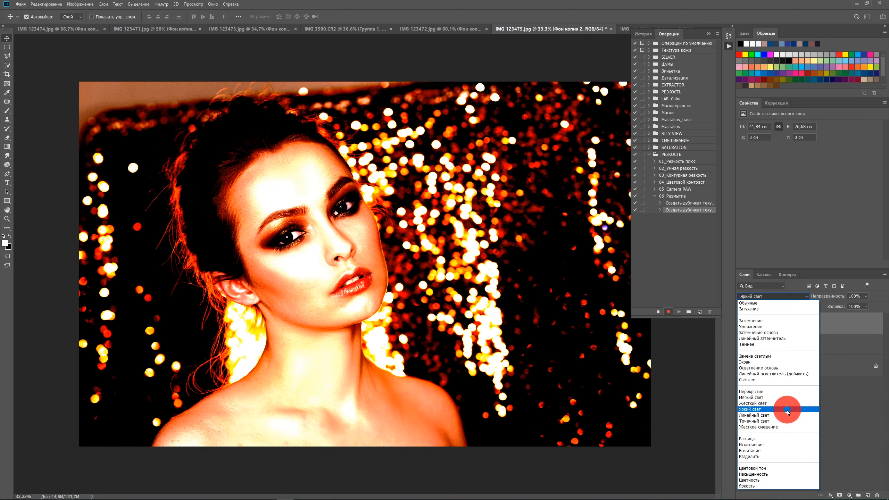
pyautogui.click(787, 408)
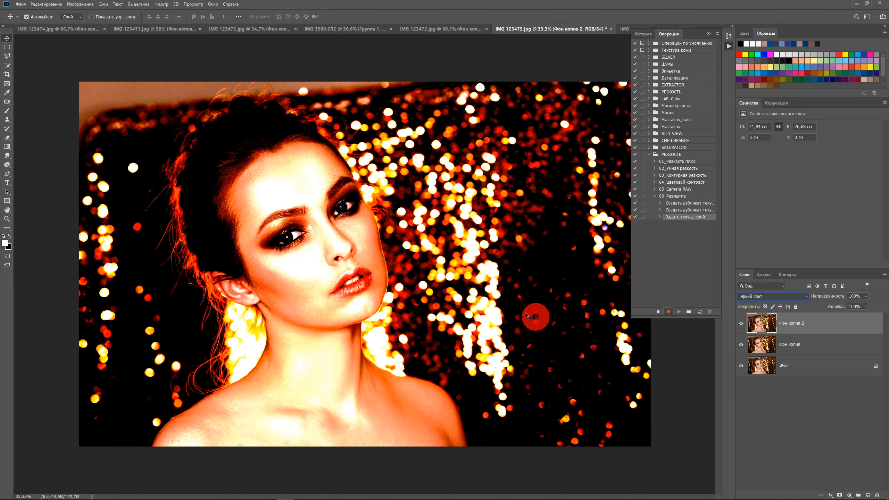
pyautogui.click(82, 5)
pyautogui.moveTo(84, 23)
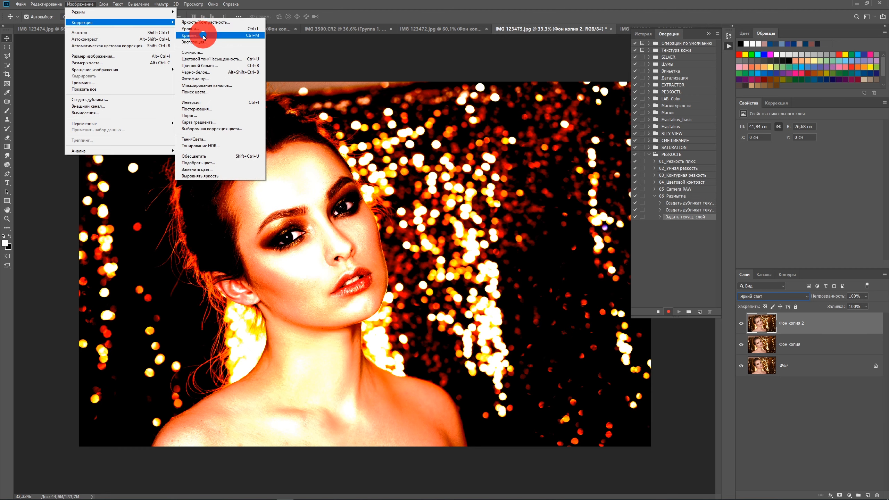
pyautogui.click(227, 103)
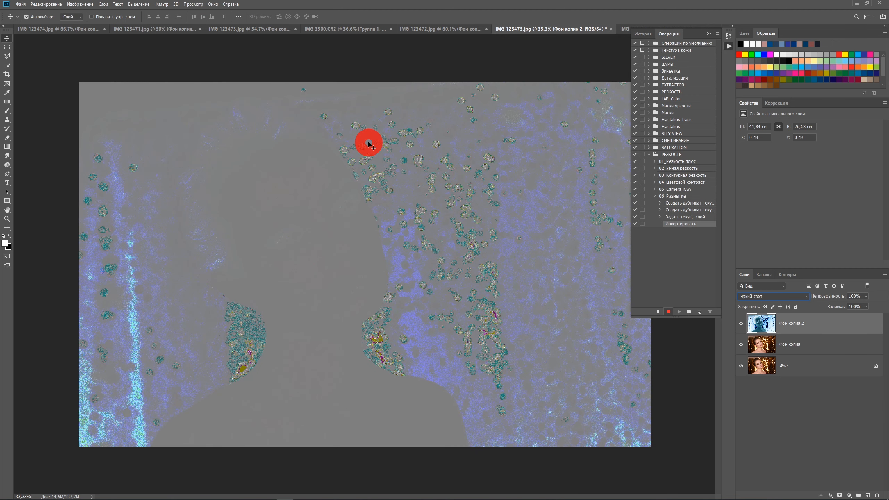
# Group the two copy layers and set the group's blend mode to Overlay (Перекрытие)
pyautogui.click(823, 346)
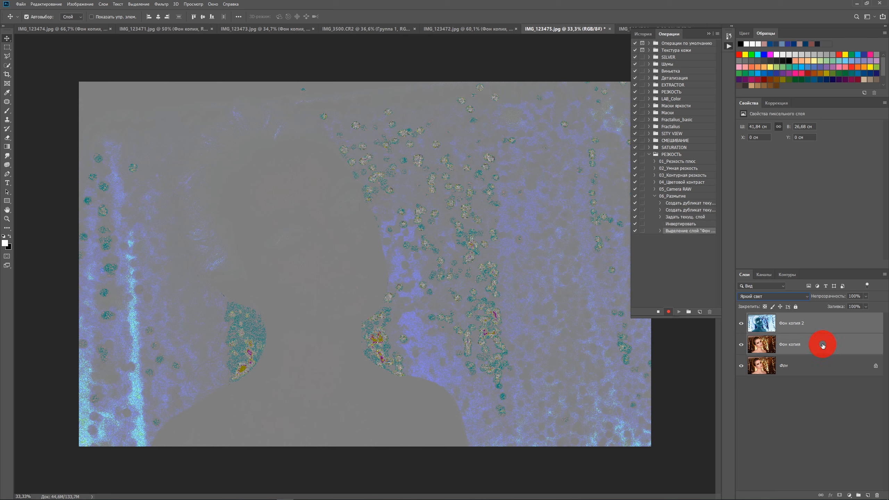
pyautogui.rightClick(823, 346)
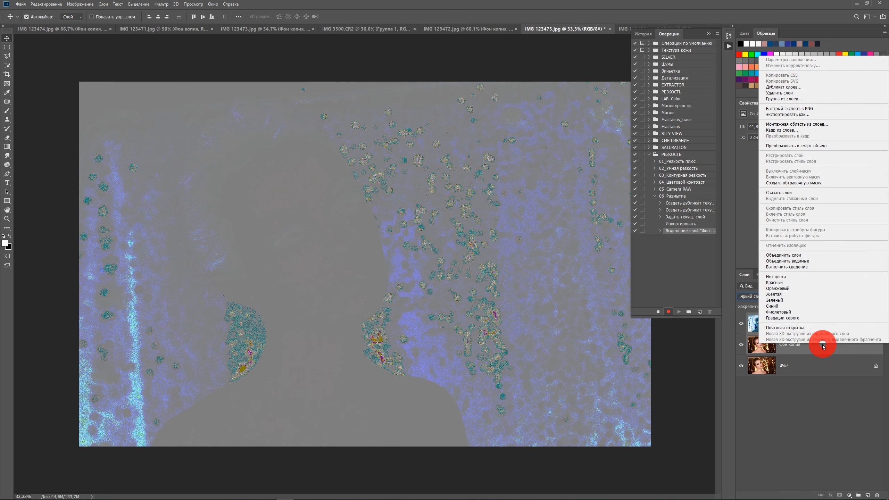
pyautogui.click(796, 99)
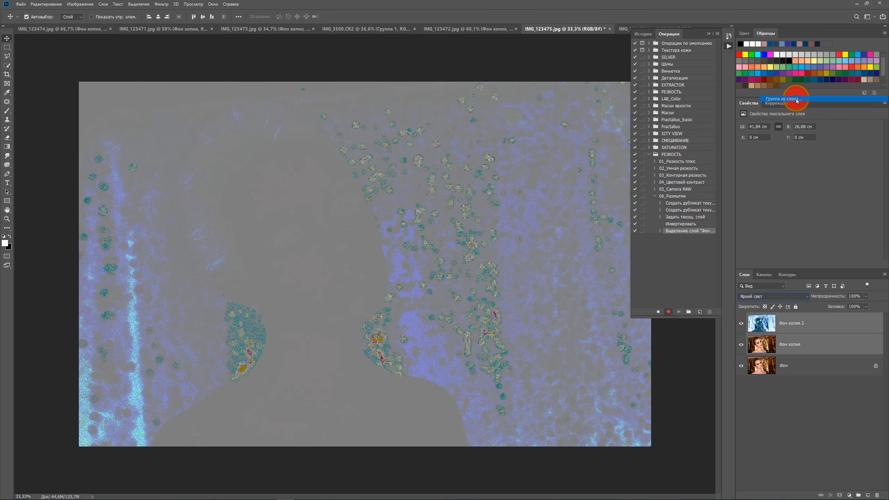
pyautogui.click(517, 153)
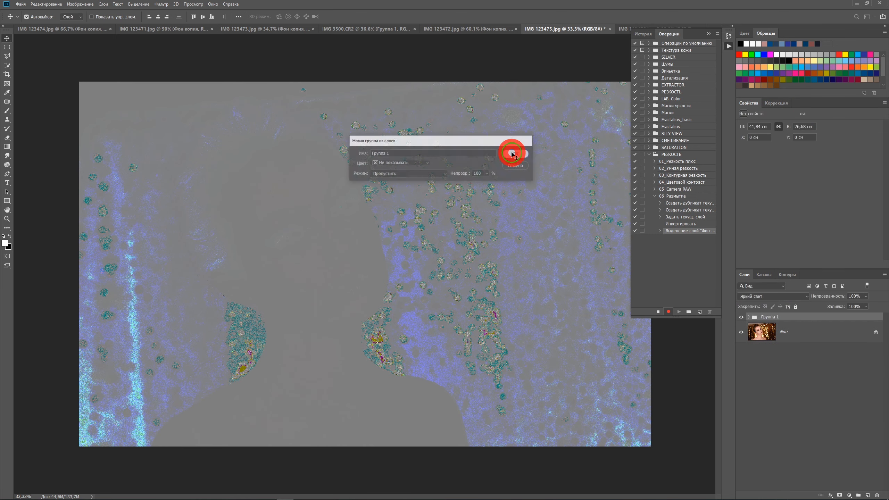
pyautogui.click(807, 298)
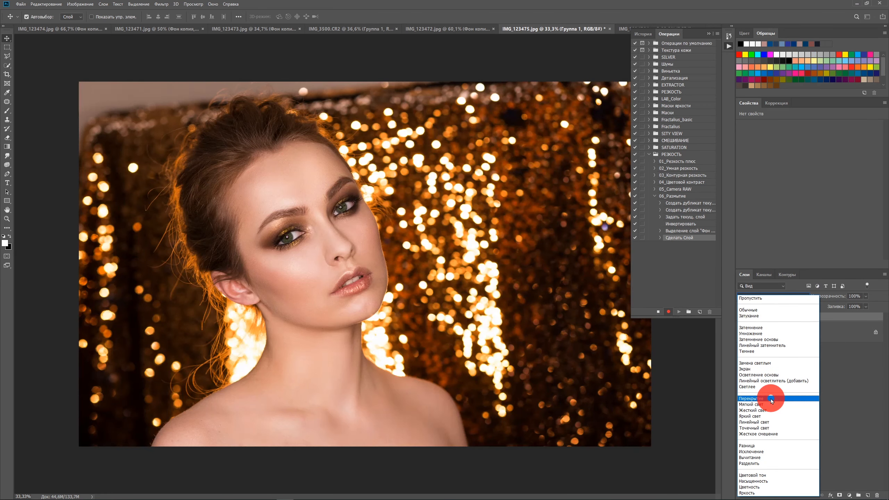
pyautogui.click(771, 399)
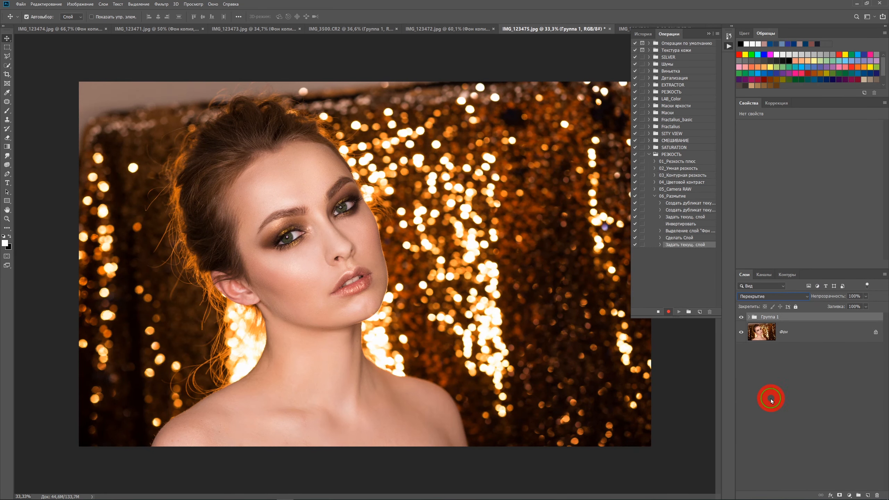
# Apply Surface Blur (Размытие по поверхности) with a 17-pixel radius to the inverted copy inside the group
pyautogui.click(749, 317)
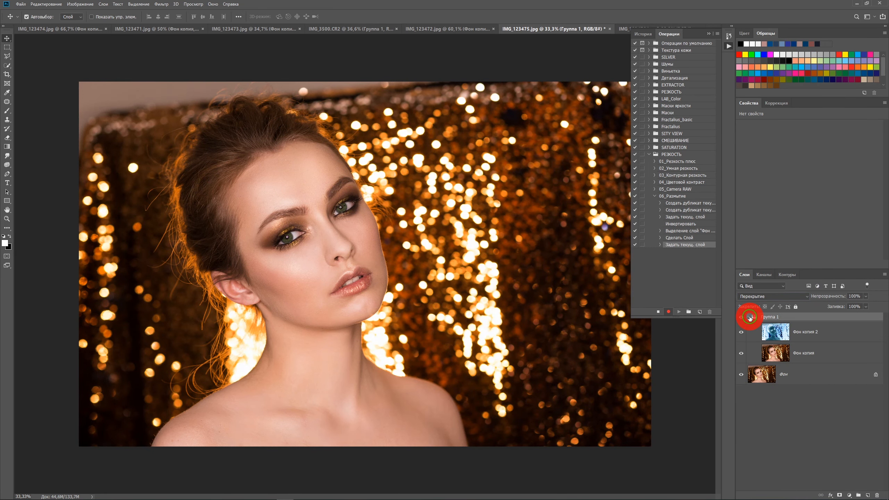
pyautogui.click(838, 337)
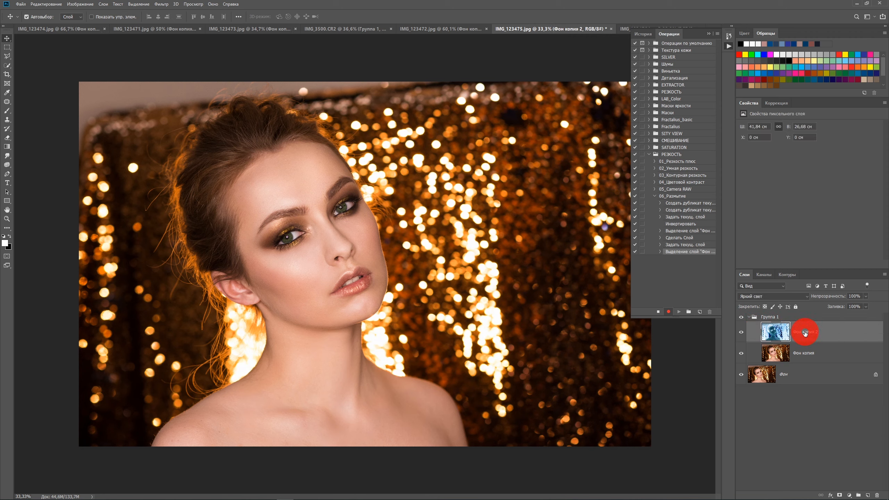
pyautogui.click(161, 4)
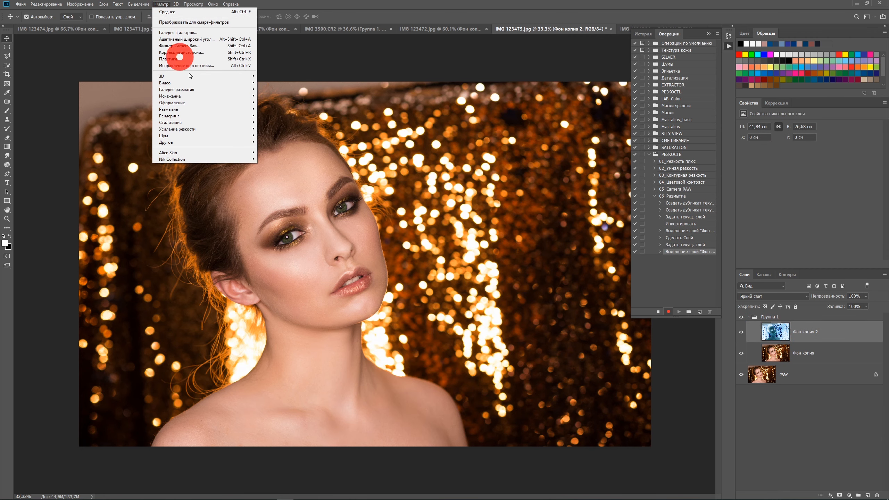
pyautogui.click(209, 110)
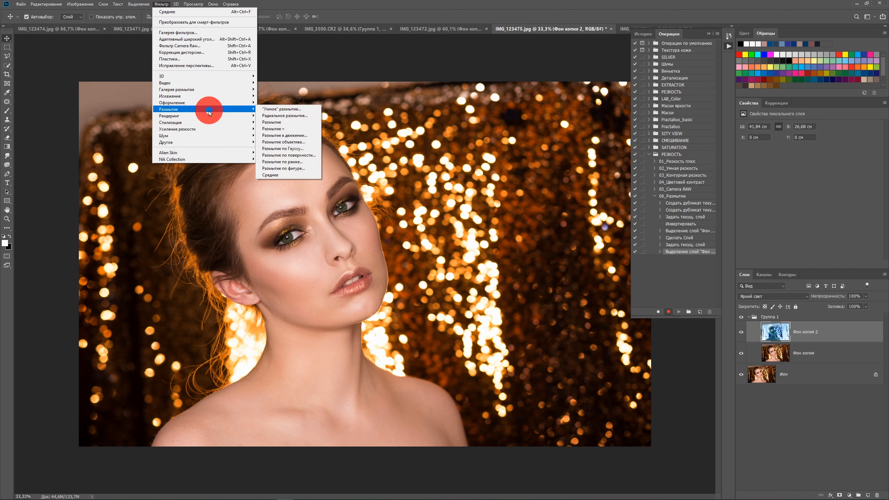
pyautogui.click(308, 157)
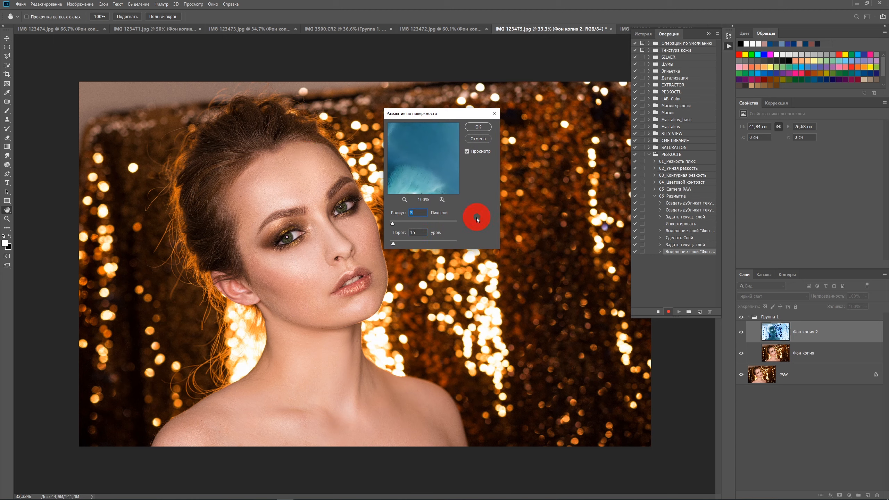
pyautogui.write('17')
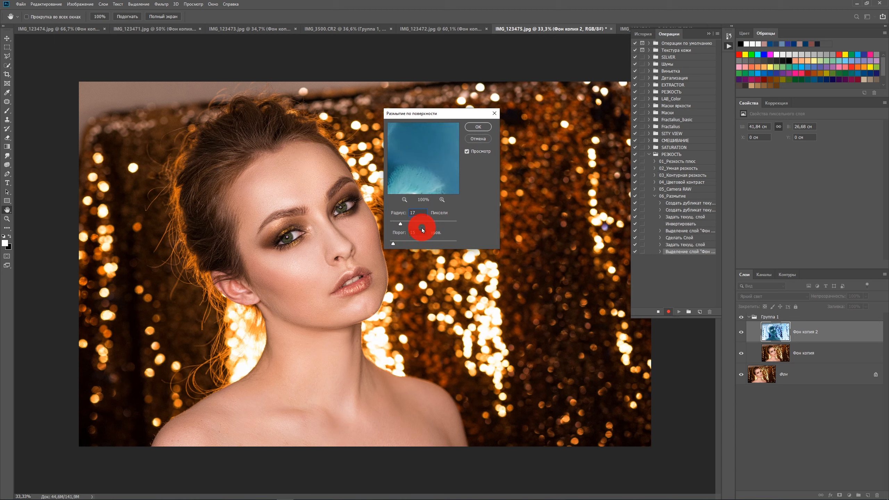
pyautogui.click(478, 126)
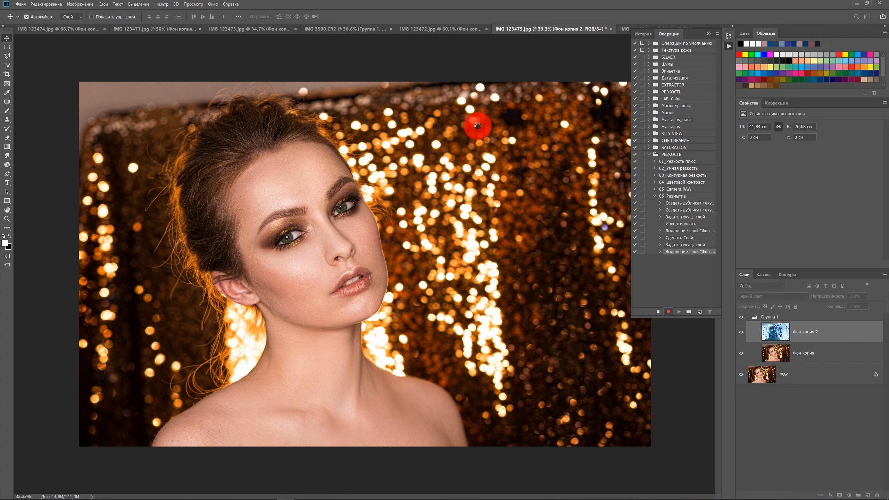
# Add a black layer mask to the group and stop recording the action
pyautogui.click(814, 319)
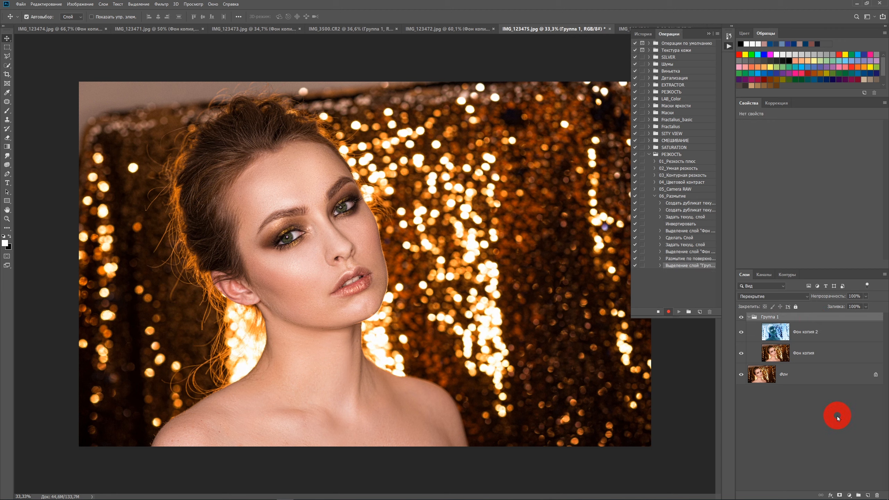
pyautogui.keyDown('alt'); pyautogui.click(838, 494); pyautogui.keyUp('alt')
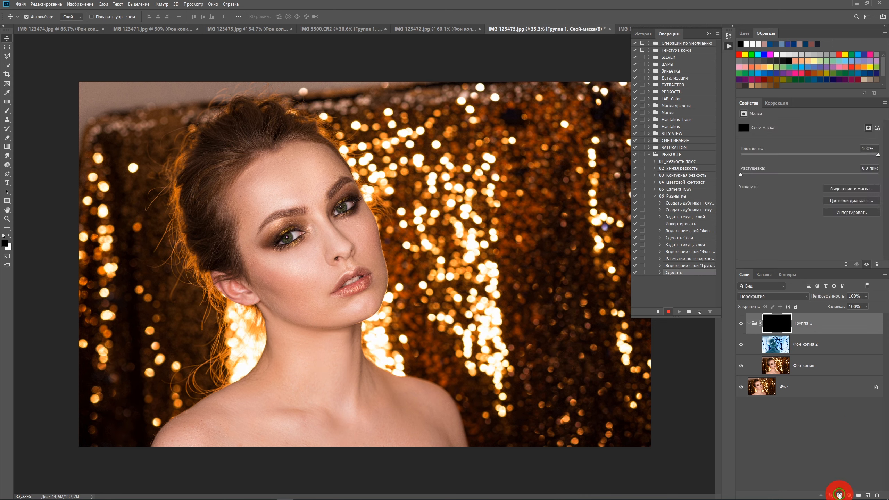
pyautogui.click(658, 312)
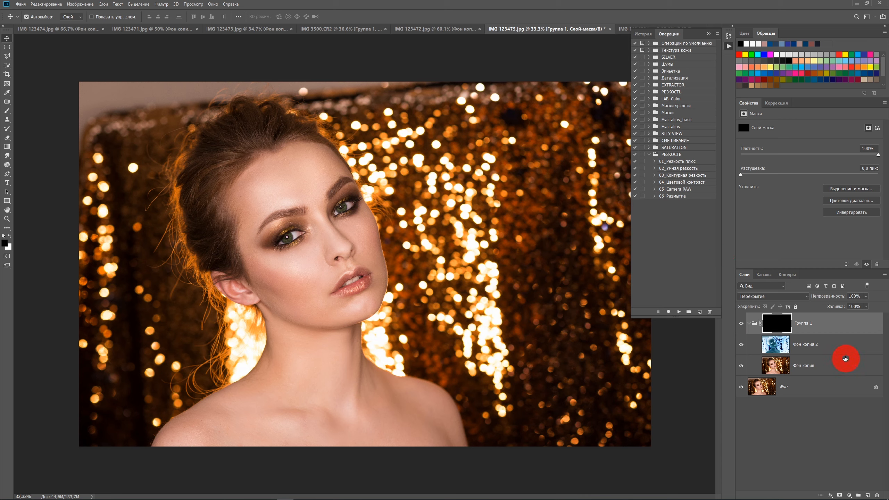
# Revert the portrait to its saved state and replay the 06_Размытие action on it
pyautogui.press('F12')
pyautogui.click(673, 196)
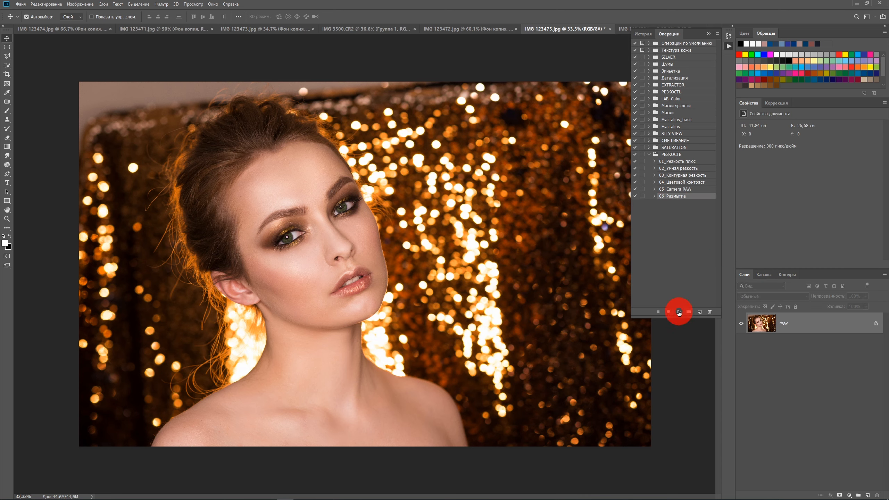
pyautogui.click(678, 312)
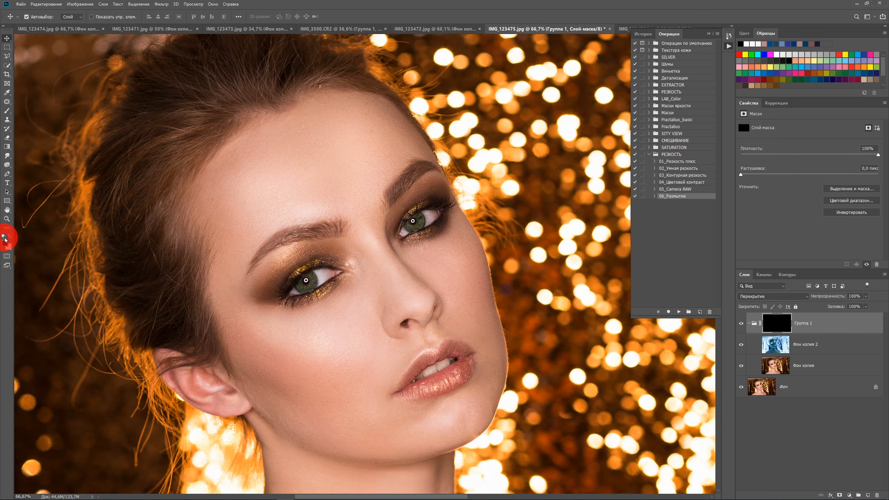
# Paint white over both eyes on the group's black mask with a soft round 175-pixel brush at 0% hardness
pyautogui.click(9, 237)
pyautogui.click(7, 112)
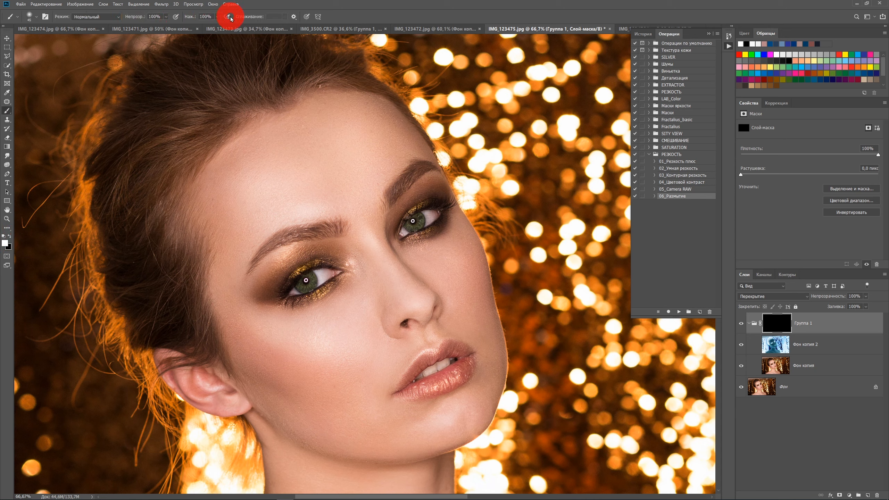
pyautogui.press(']')
pyautogui.press(']')
pyautogui.press(']')
pyautogui.press(']')
pyautogui.press(']')
pyautogui.press(']')
pyautogui.press(']')
pyautogui.press(']')
pyautogui.press(']')
pyautogui.press(']')
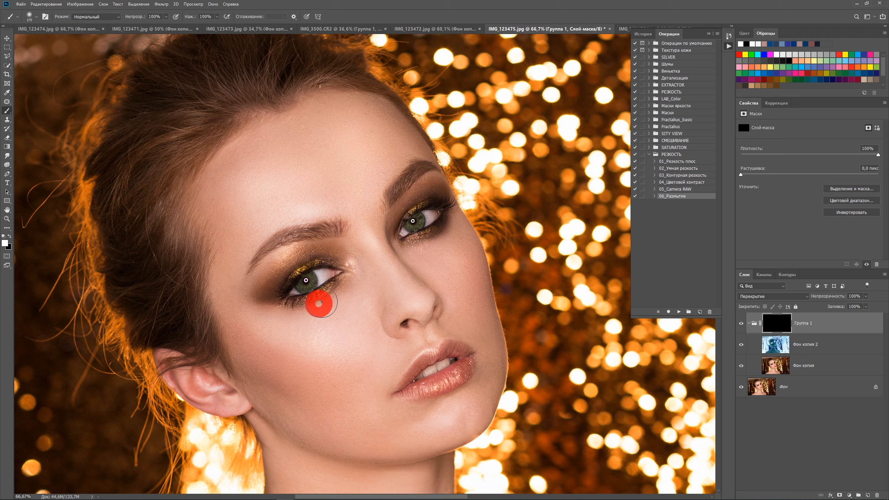
pyautogui.moveTo(328, 297); pyautogui.dragTo(335, 285)
pyautogui.press('[')
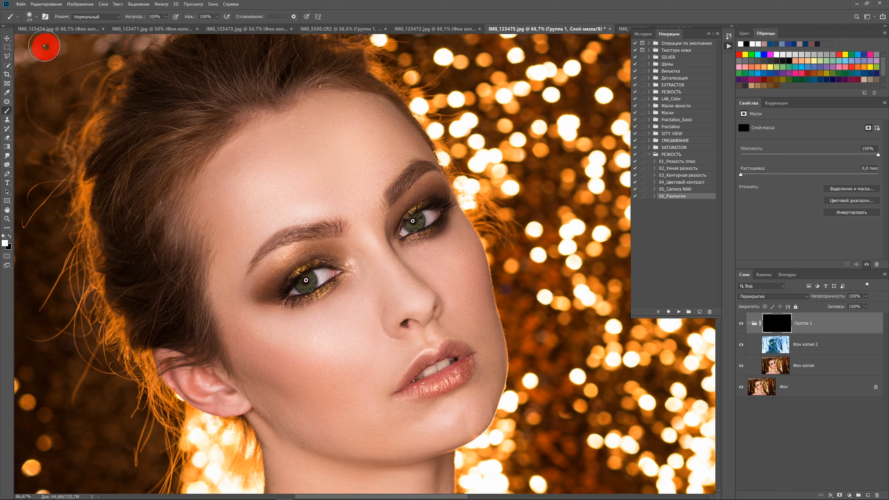
pyautogui.click(37, 16)
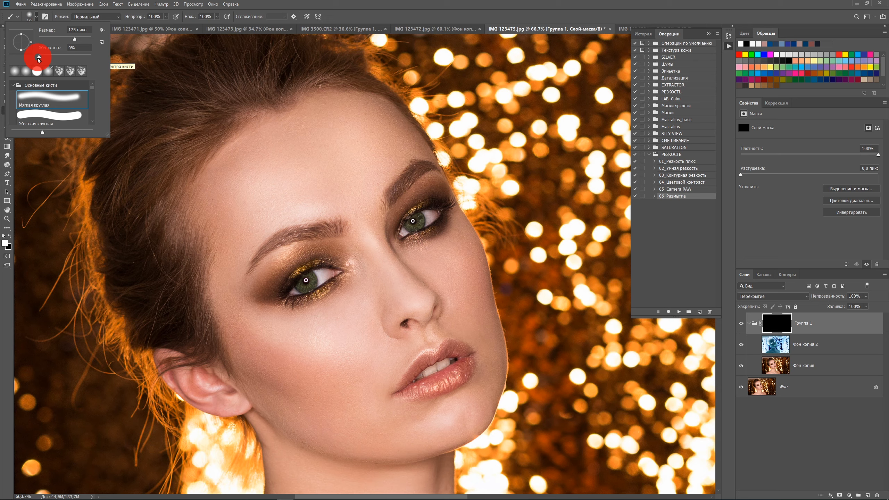
pyautogui.moveTo(334, 279)
pyautogui.mouseDown()
pyautogui.moveTo(285, 279)
pyautogui.moveTo(307, 264)
pyautogui.moveTo(291, 289)
pyautogui.moveTo(328, 271)
pyautogui.moveTo(302, 266)
pyautogui.moveTo(276, 288)
pyautogui.moveTo(311, 284)
pyautogui.mouseUp()
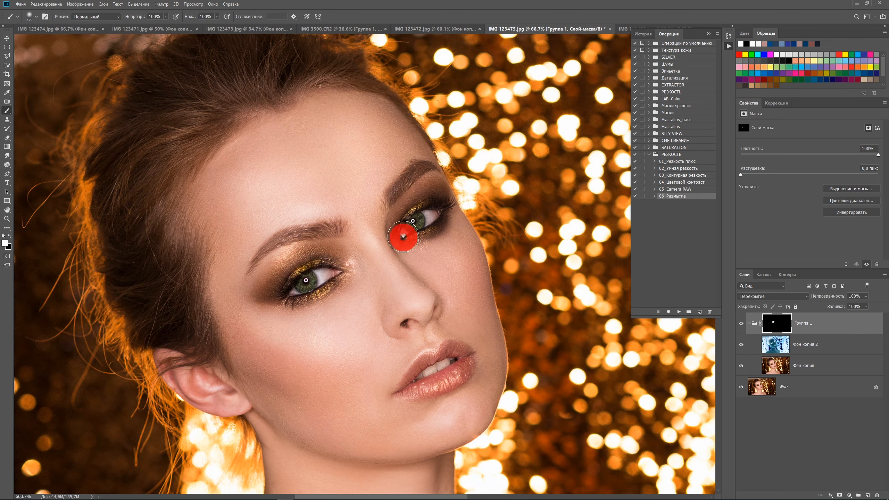
pyautogui.moveTo(413, 226); pyautogui.dragTo(406, 227)
# Reveal the sharpening on both eyebrows and the lips by painting white on the group's mask with a smaller brush
pyautogui.press('[')
pyautogui.press('[')
pyautogui.press('[')
pyautogui.press('[')
pyautogui.moveTo(344, 228); pyautogui.dragTo(258, 260)
pyautogui.moveTo(394, 205); pyautogui.dragTo(427, 170)
pyautogui.moveTo(443, 337)
pyautogui.mouseDown()
pyautogui.moveTo(469, 365)
pyautogui.moveTo(453, 380)
pyautogui.moveTo(461, 373)
pyautogui.moveTo(407, 391)
pyautogui.moveTo(444, 384)
pyautogui.moveTo(467, 362)
pyautogui.moveTo(468, 352)
pyautogui.moveTo(445, 349)
pyautogui.moveTo(420, 368)
pyautogui.moveTo(426, 393)
pyautogui.moveTo(459, 374)
pyautogui.moveTo(330, 403)
pyautogui.moveTo(307, 377)
pyautogui.mouseUp()
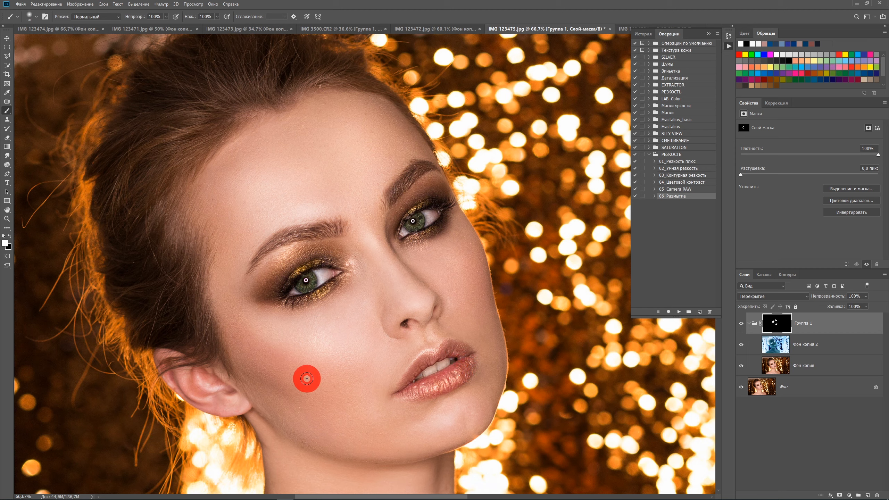
# Paint black along the lips' edge on the group's mask, then compare the portrait with and without the group
pyautogui.click(10, 237)
pyautogui.moveTo(429, 385)
pyautogui.mouseDown()
pyautogui.moveTo(444, 365)
pyautogui.moveTo(424, 370)
pyautogui.moveTo(449, 363)
pyautogui.moveTo(506, 424)
pyautogui.mouseUp()
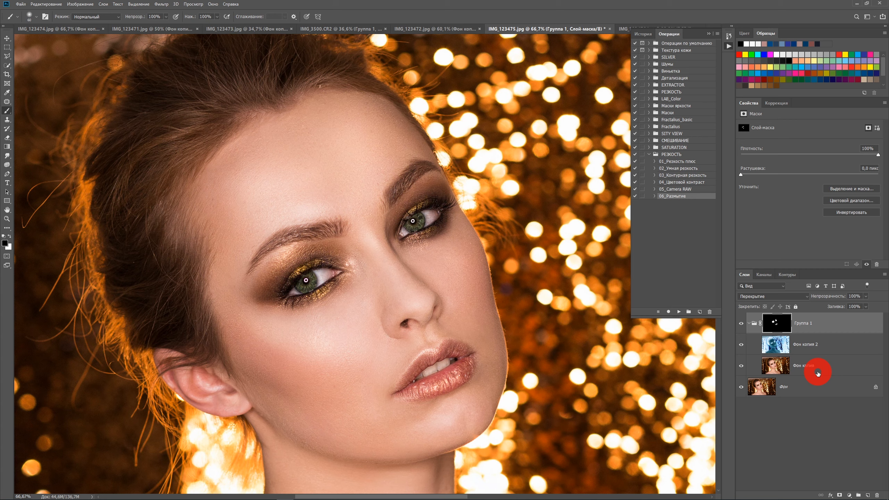
pyautogui.click(741, 323)
pyautogui.click(741, 323)
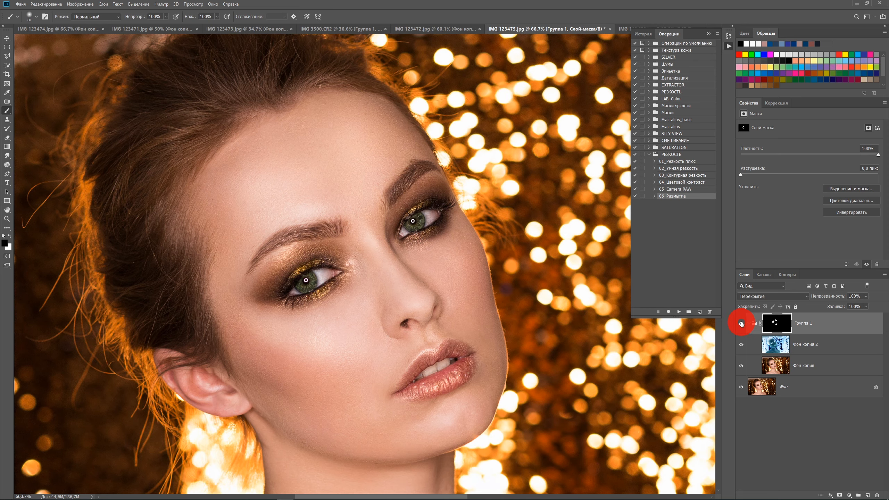
# Switch to the crane photo IMG_123476.jpg and start recording an action named 07_LAB in the РЕЗКОСТЬ set
pyautogui.click(728, 45)
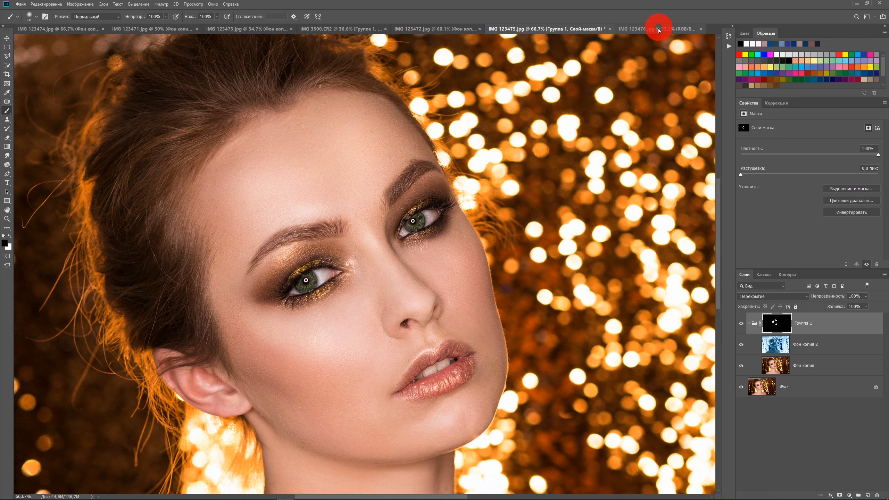
pyautogui.click(658, 30)
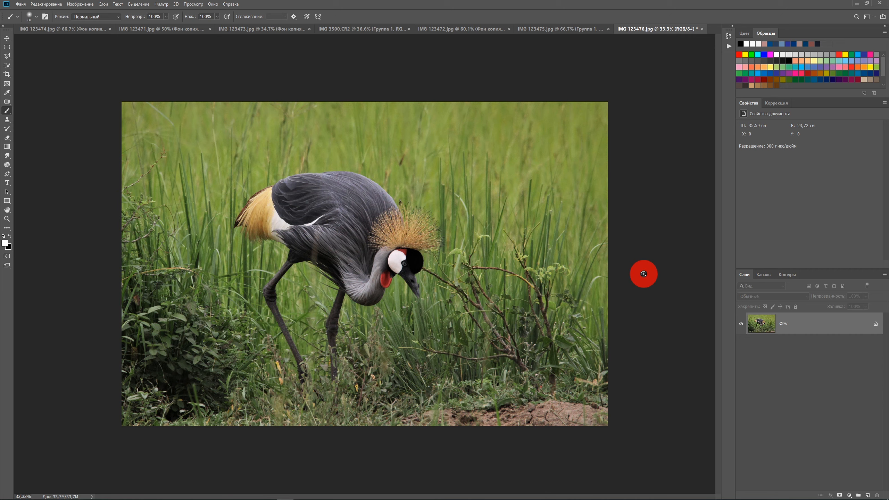
pyautogui.hotkey('alt', 'F9')
pyautogui.click(700, 312)
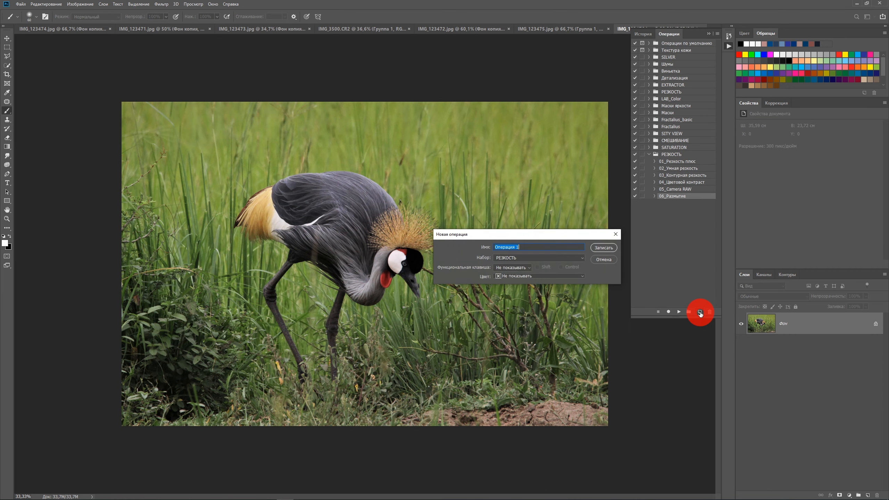
pyautogui.write('07_LAB')
pyautogui.click(603, 247)
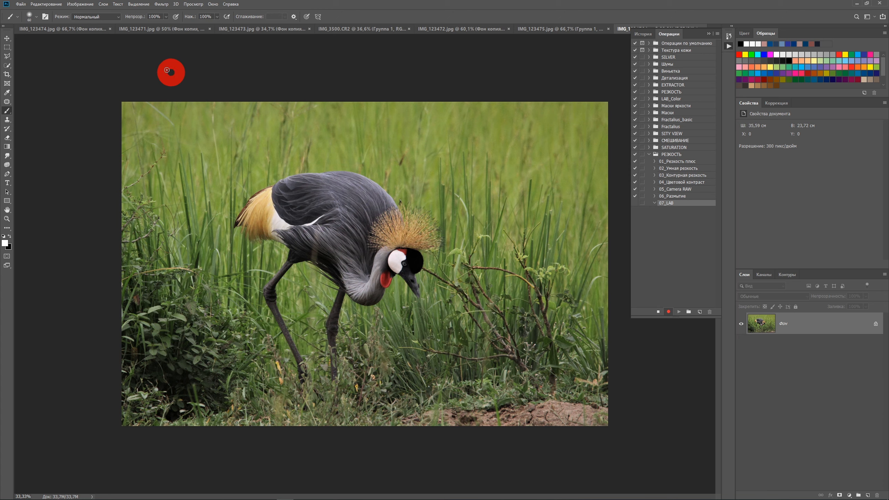
# Convert the crane photo to Lab color mode and duplicate its background layer
pyautogui.click(80, 4)
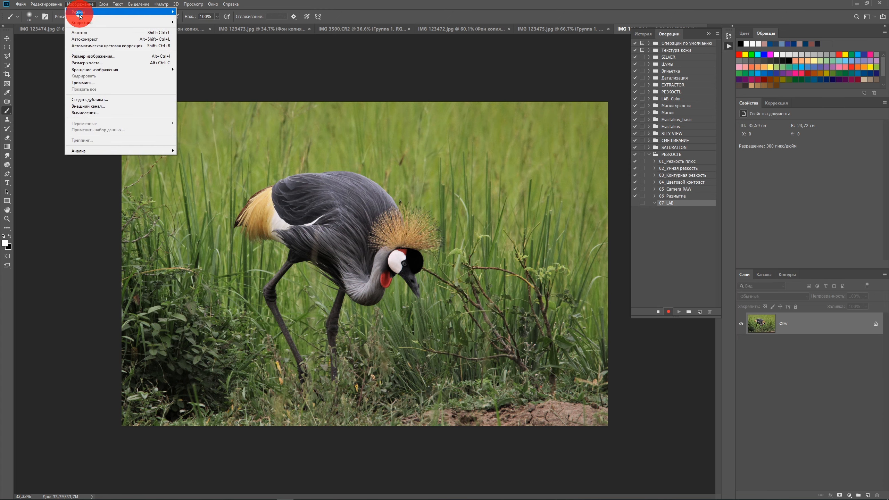
pyautogui.moveTo(81, 12)
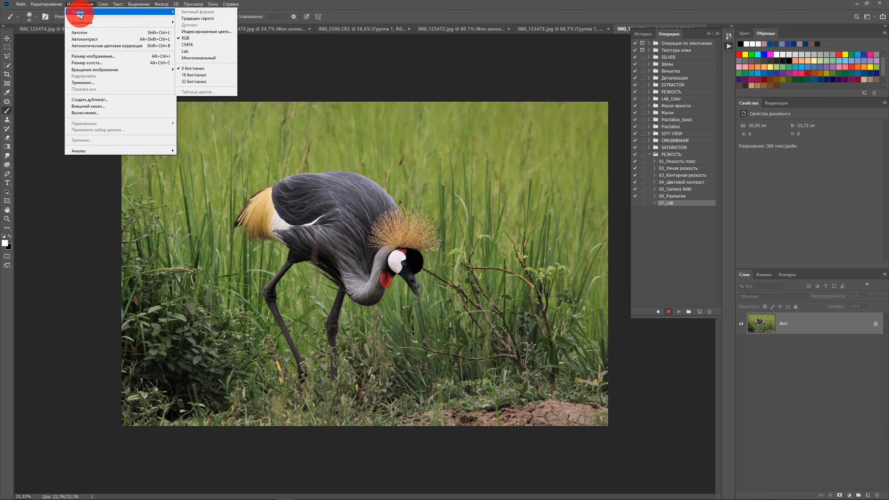
pyautogui.click(215, 51)
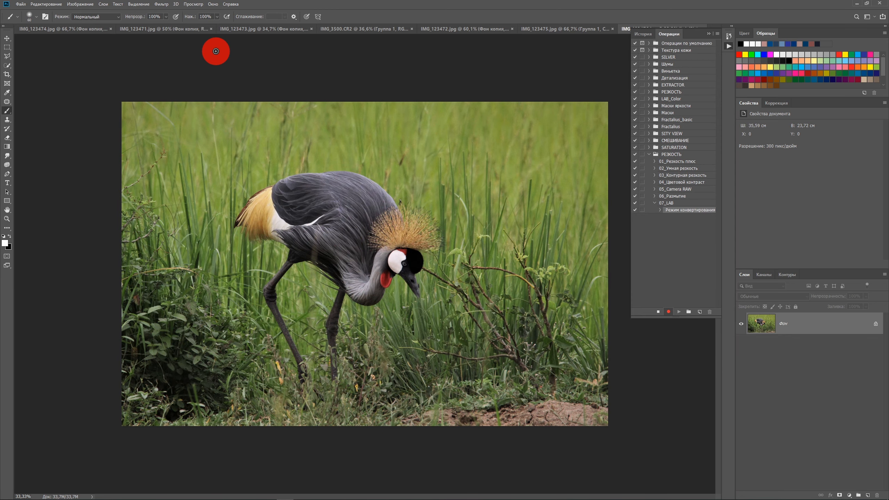
pyautogui.moveTo(853, 324); pyautogui.dragTo(868, 495)
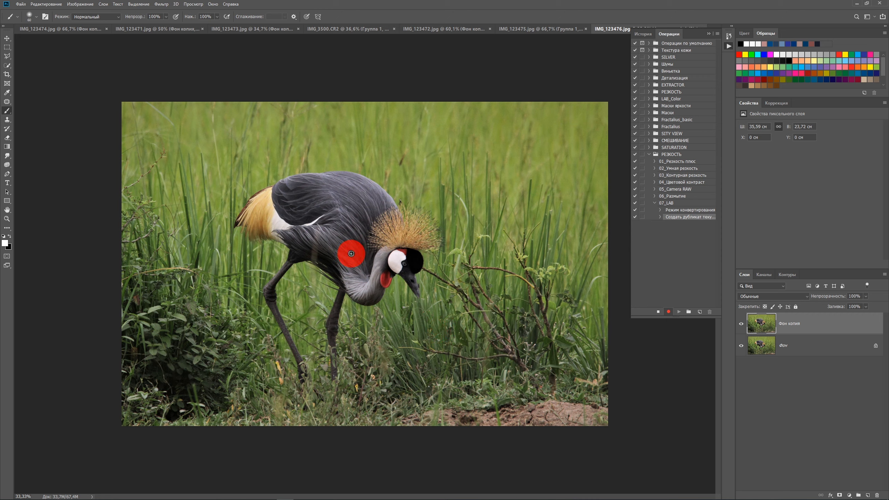
# Apply Smart Sharpen to the background copy with amount 150%, radius 1.5 px and noise reduction 10%
pyautogui.click(161, 4)
pyautogui.moveTo(204, 128)
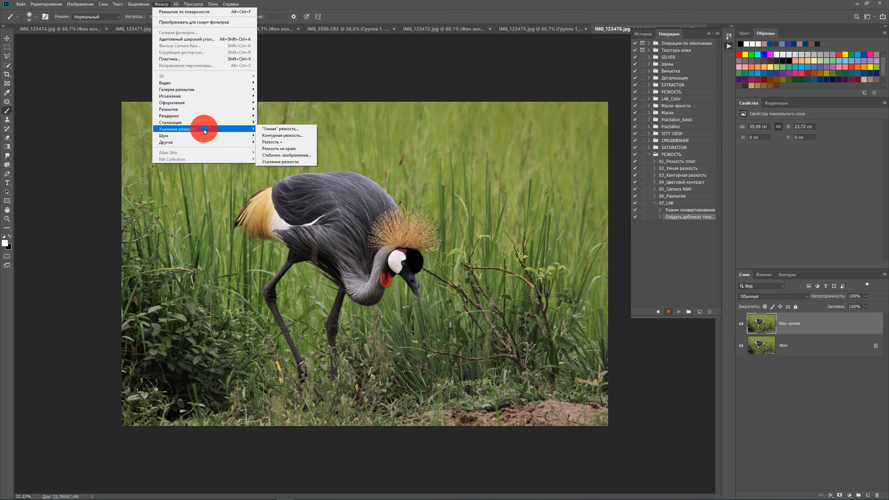
pyautogui.click(291, 130)
pyautogui.click(578, 66)
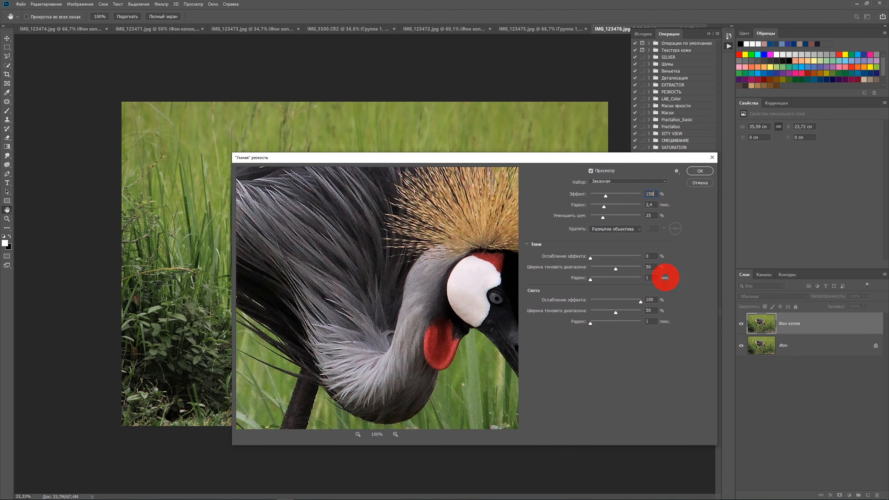
pyautogui.write('1,')
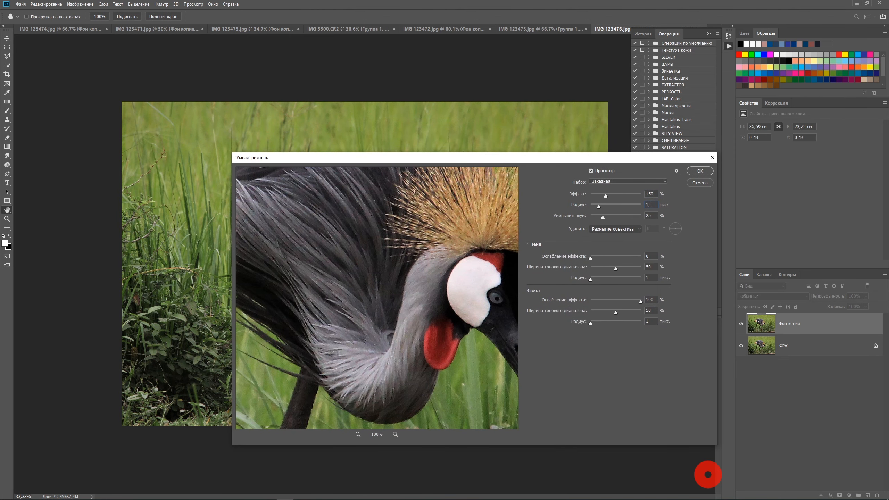
pyautogui.write('5')
pyautogui.press('Tab')
pyautogui.write('10')
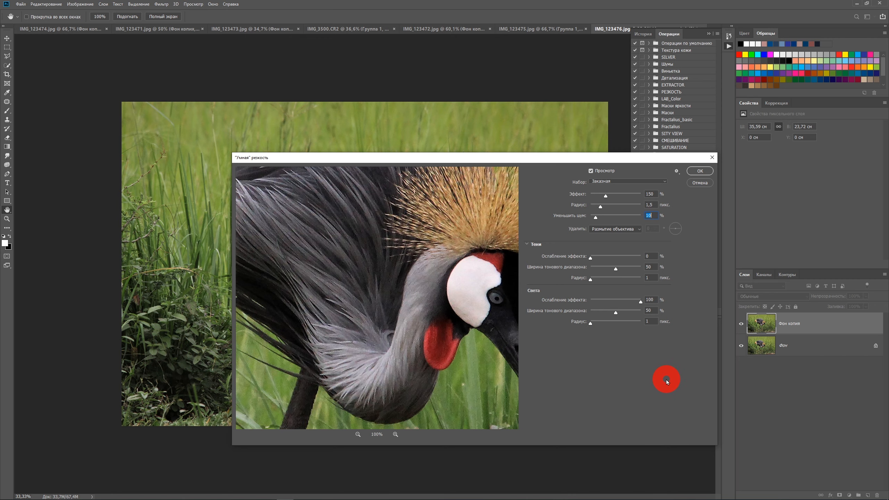
pyautogui.click(547, 198)
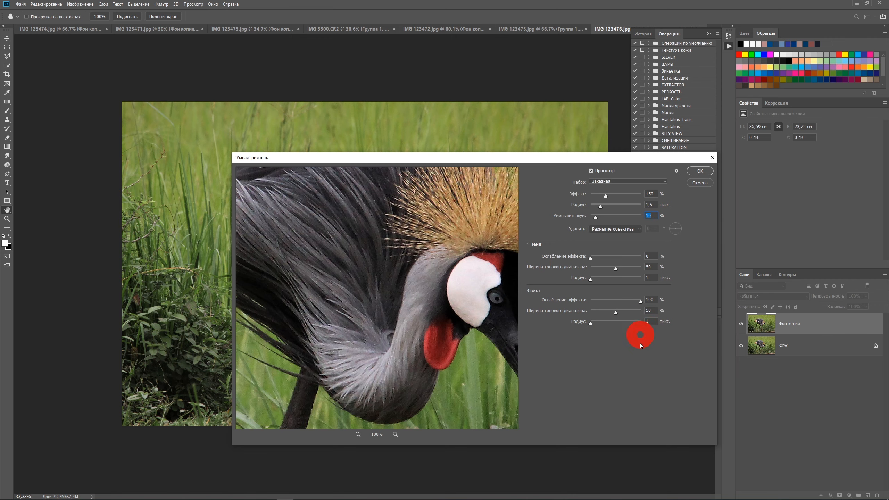
pyautogui.moveTo(373, 303); pyautogui.dragTo(440, 282)
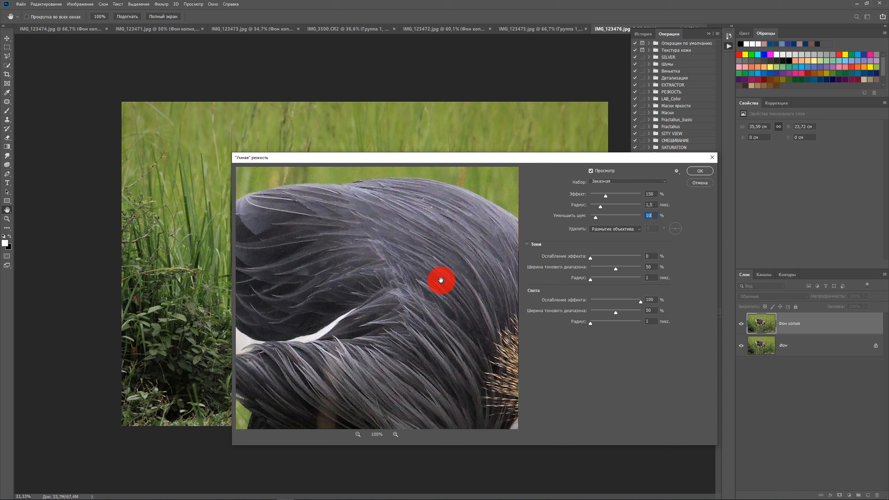
pyautogui.click(701, 171)
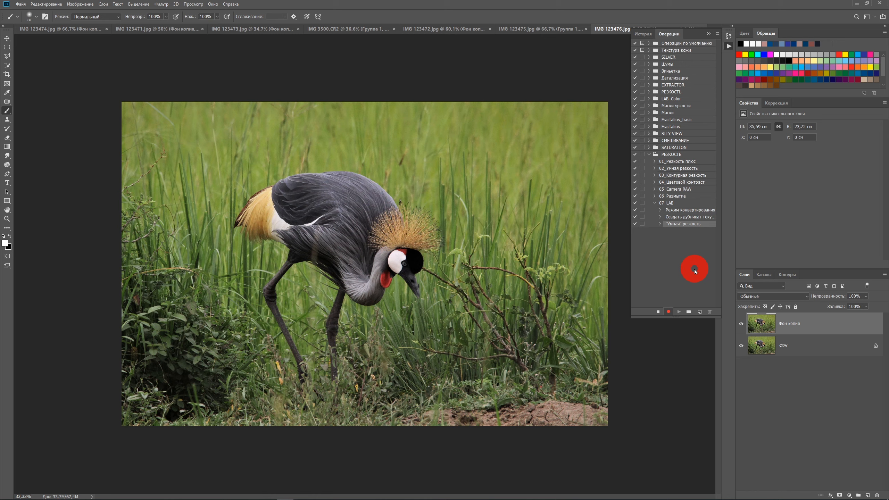
# Restrict the background copy's blending to the L channel by disabling channels A and B in its layer style
pyautogui.doubleClick(845, 328)
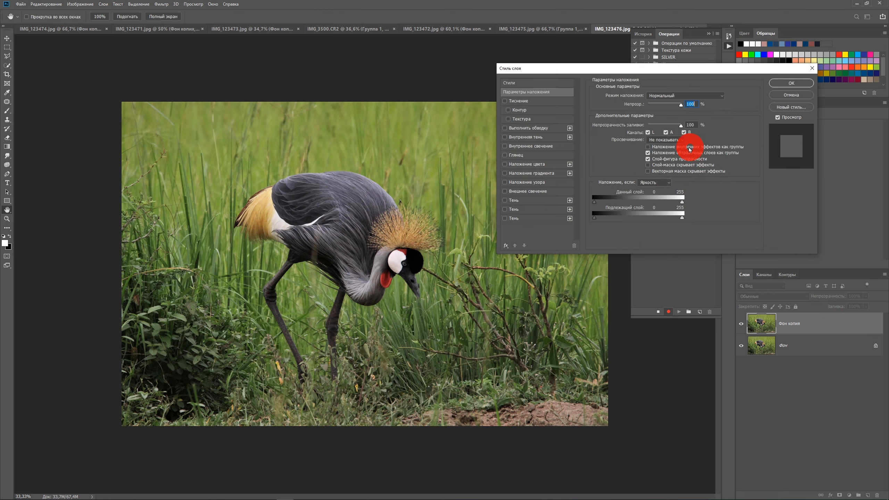
pyautogui.click(669, 134)
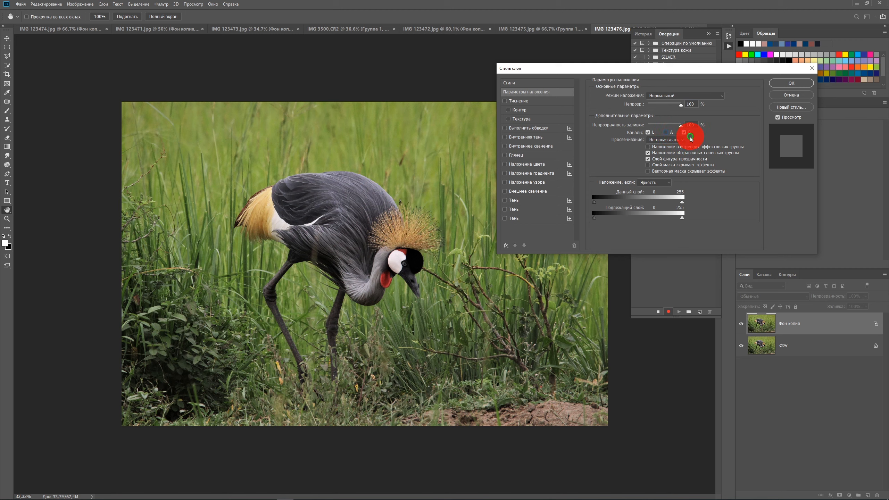
pyautogui.click(684, 132)
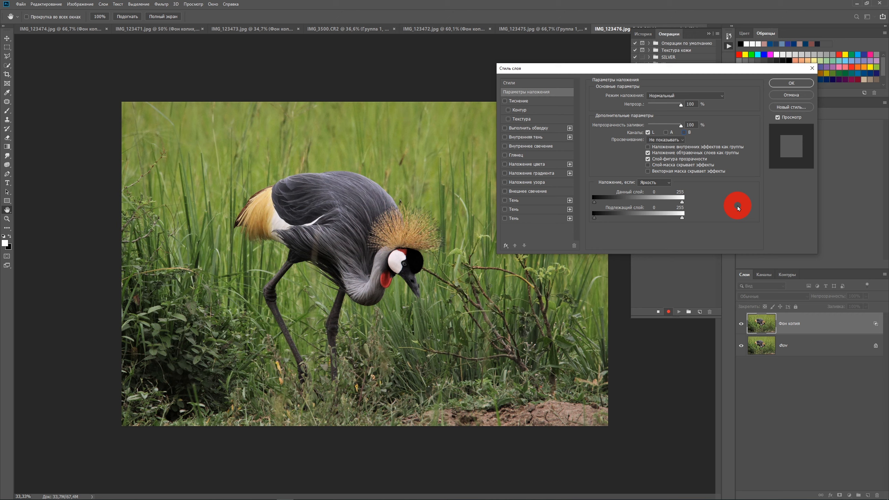
pyautogui.click(794, 84)
# Convert the document back to RGB without flattening the layers and stop recording the action
pyautogui.click(80, 4)
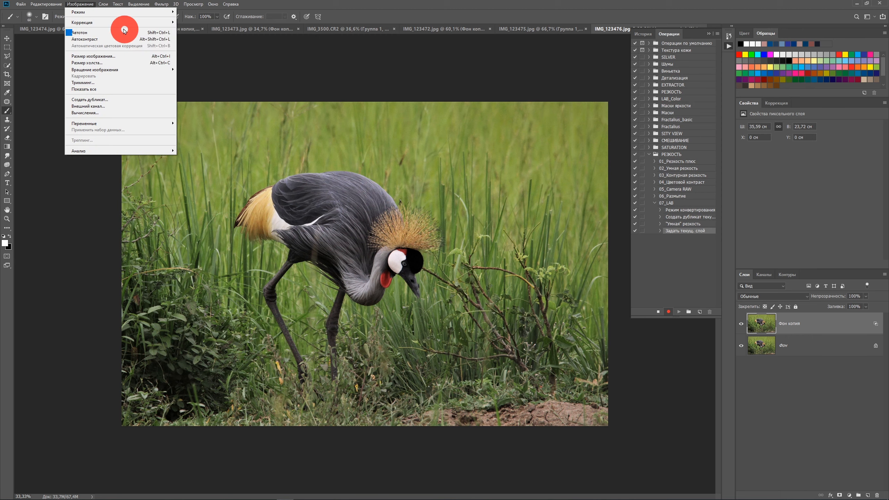
pyautogui.moveTo(125, 13)
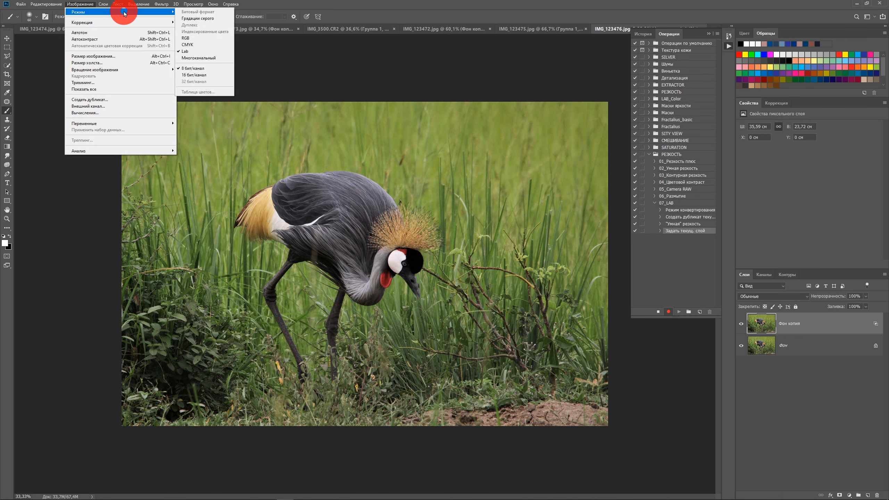
pyautogui.click(193, 33)
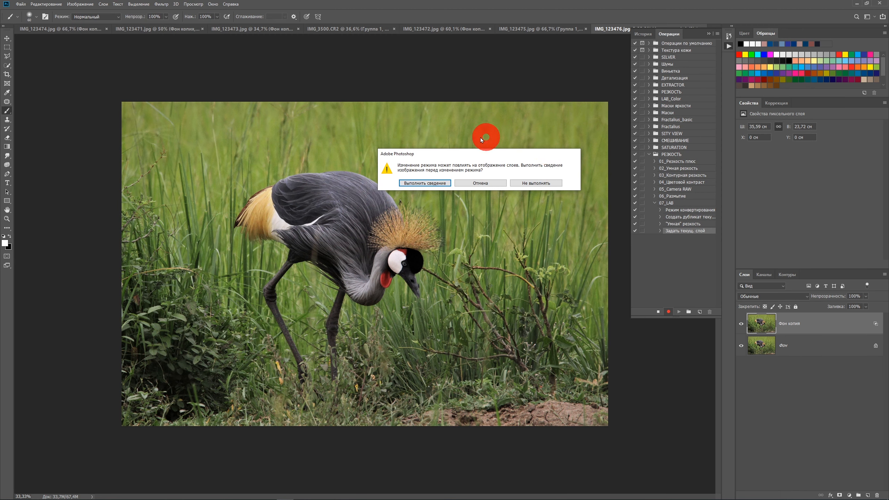
pyautogui.click(554, 182)
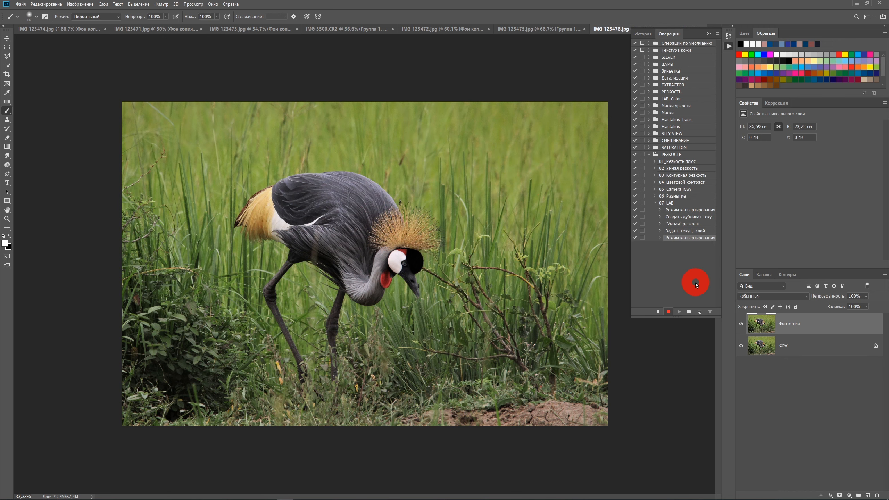
pyautogui.click(658, 311)
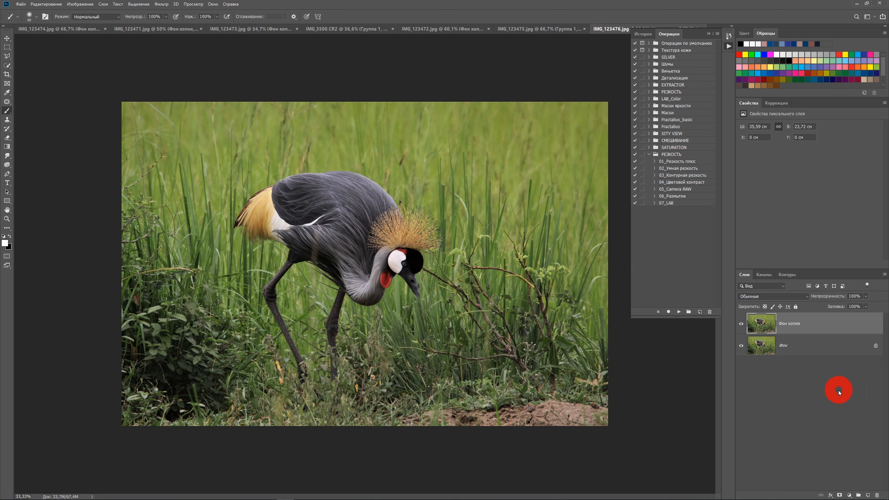
# Delete the sharpened background copy and replay the 07_LAB action on the crane photo
pyautogui.press('Delete')
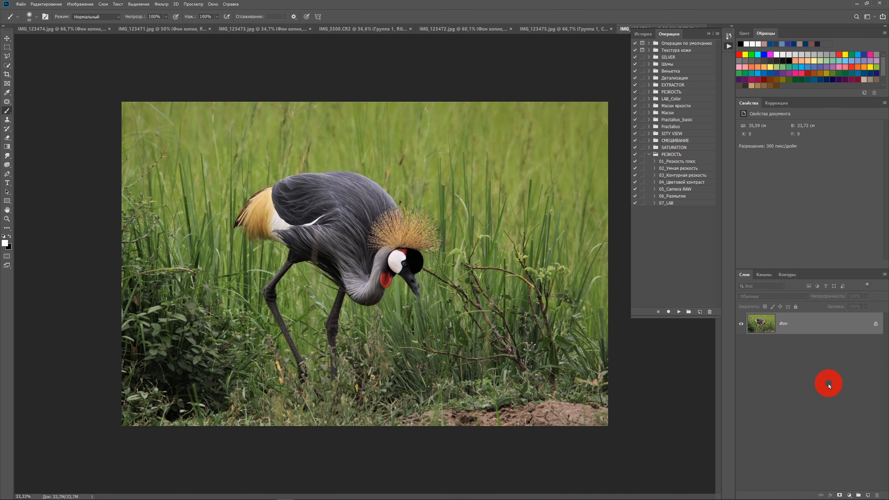
pyautogui.click(686, 203)
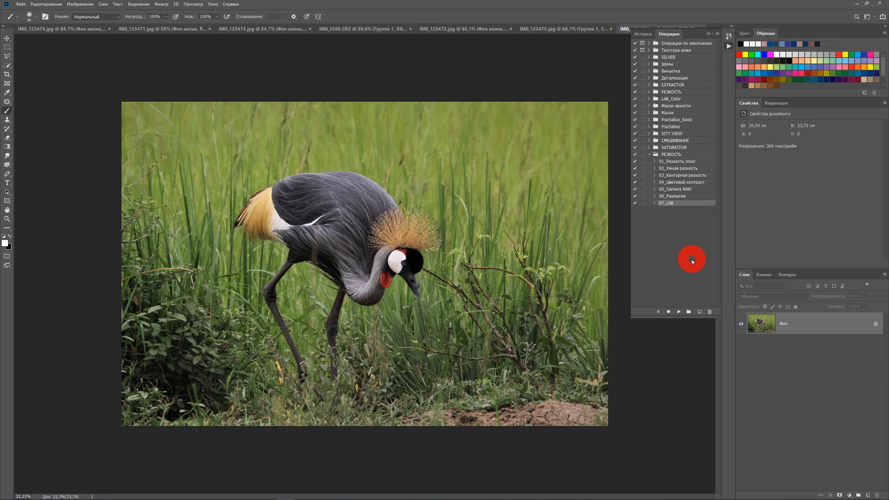
pyautogui.click(678, 312)
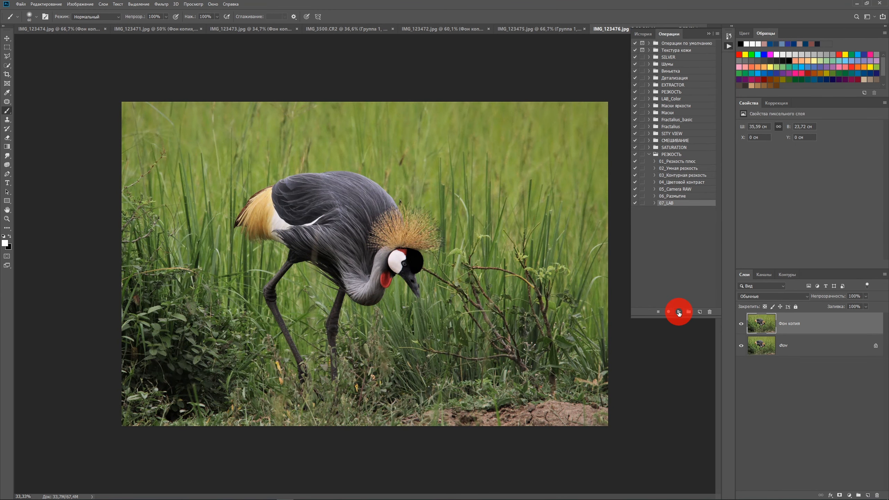
# Compare the crane's plumage at 100% zoom with the sharpened layer hidden and shown
pyautogui.hotkey('ctrl', '+')
pyautogui.hotkey('ctrl', '+')
pyautogui.hotkey('ctrl', '+')
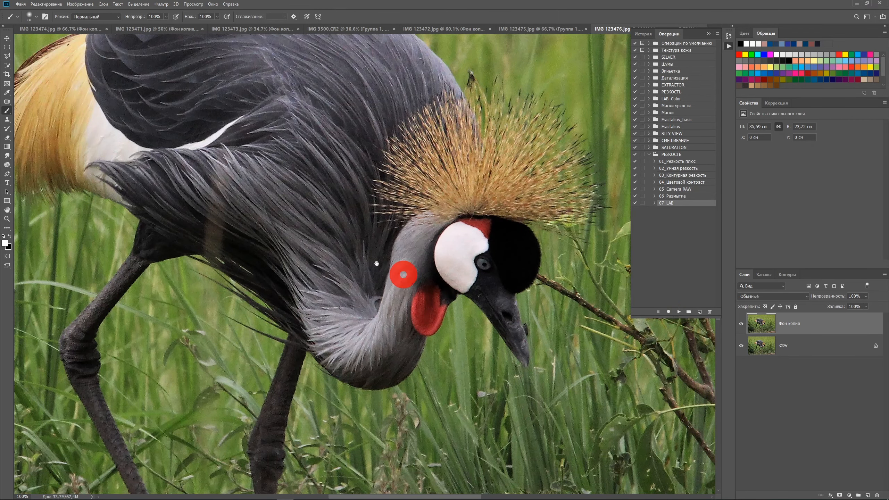
pyautogui.moveTo(263, 175); pyautogui.dragTo(370, 243)
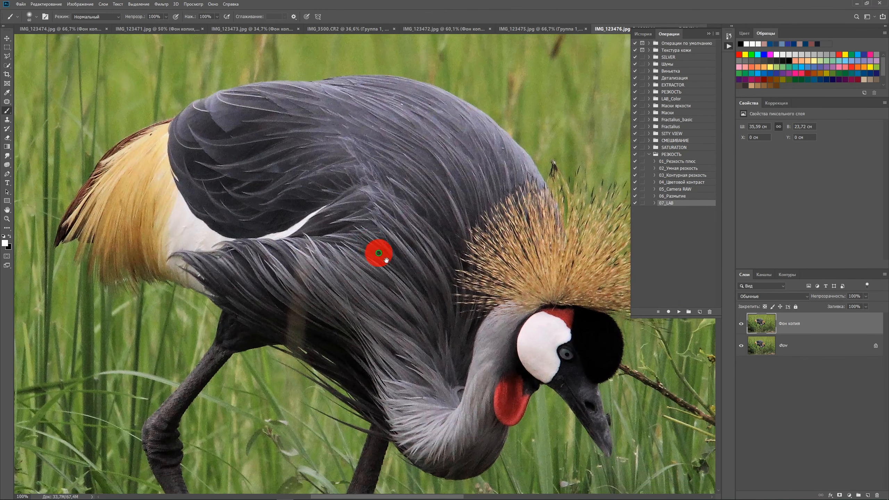
pyautogui.click(740, 324)
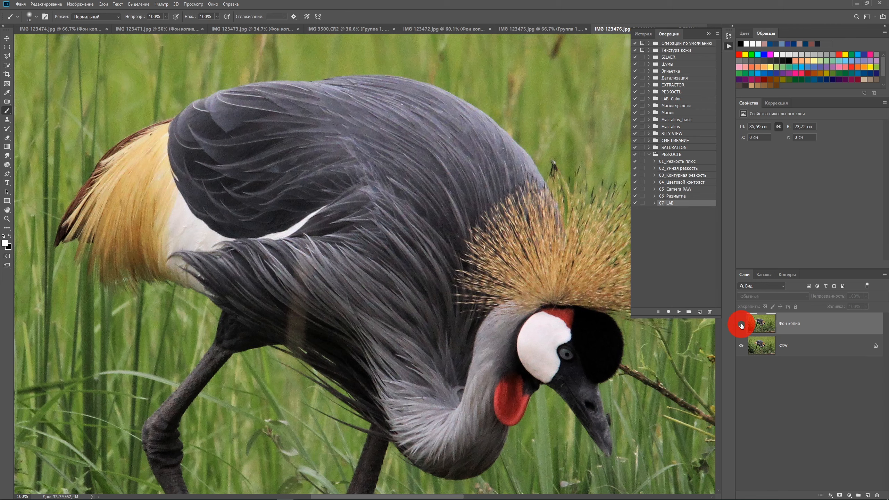
pyautogui.click(741, 325)
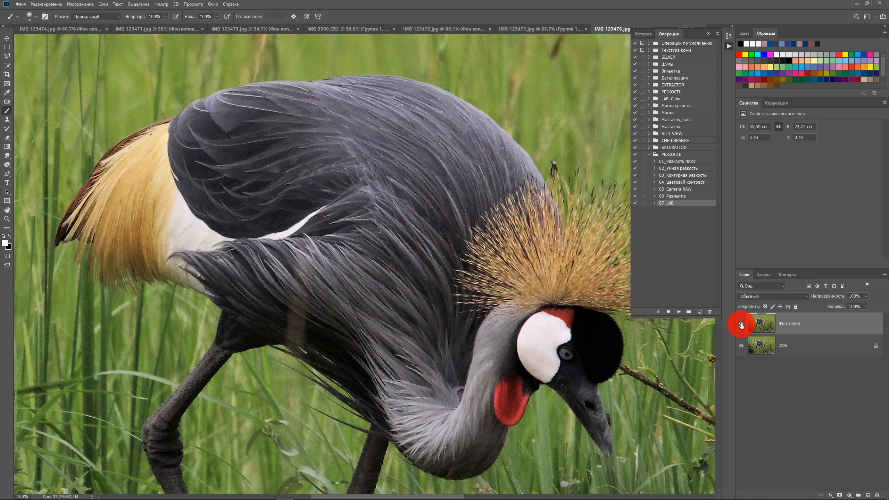